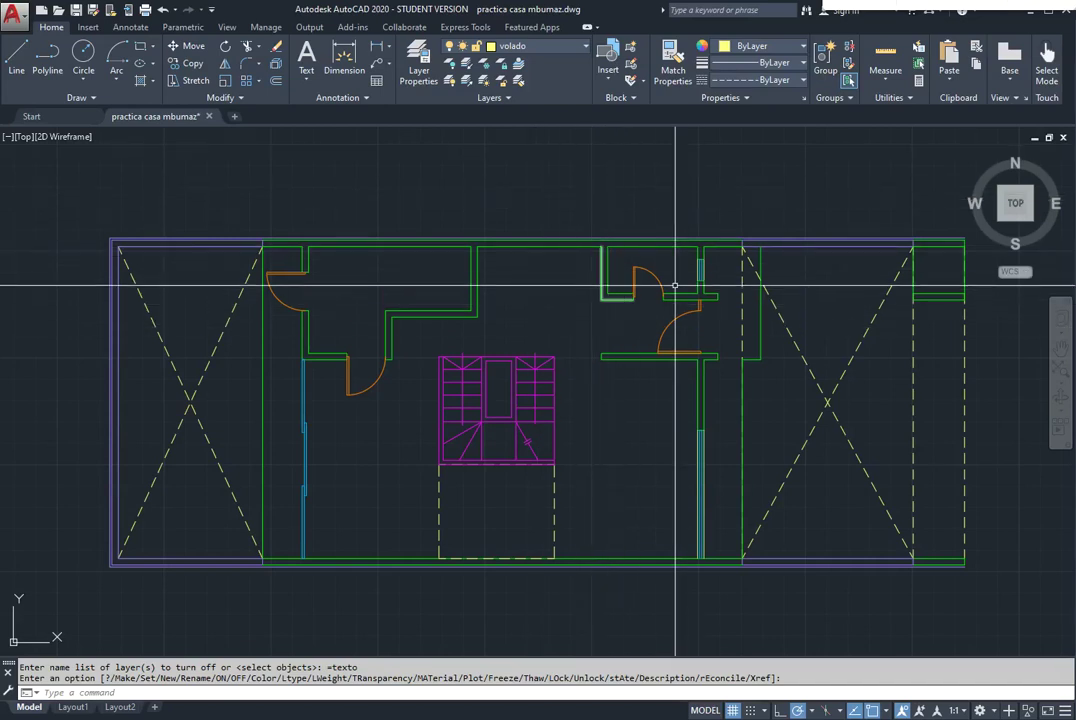
# Make cotas the current layer, turn on the ejes layer, and zoom to the plan's upper-left corner
pyautogui.click(567, 49)
pyautogui.click(505, 92)
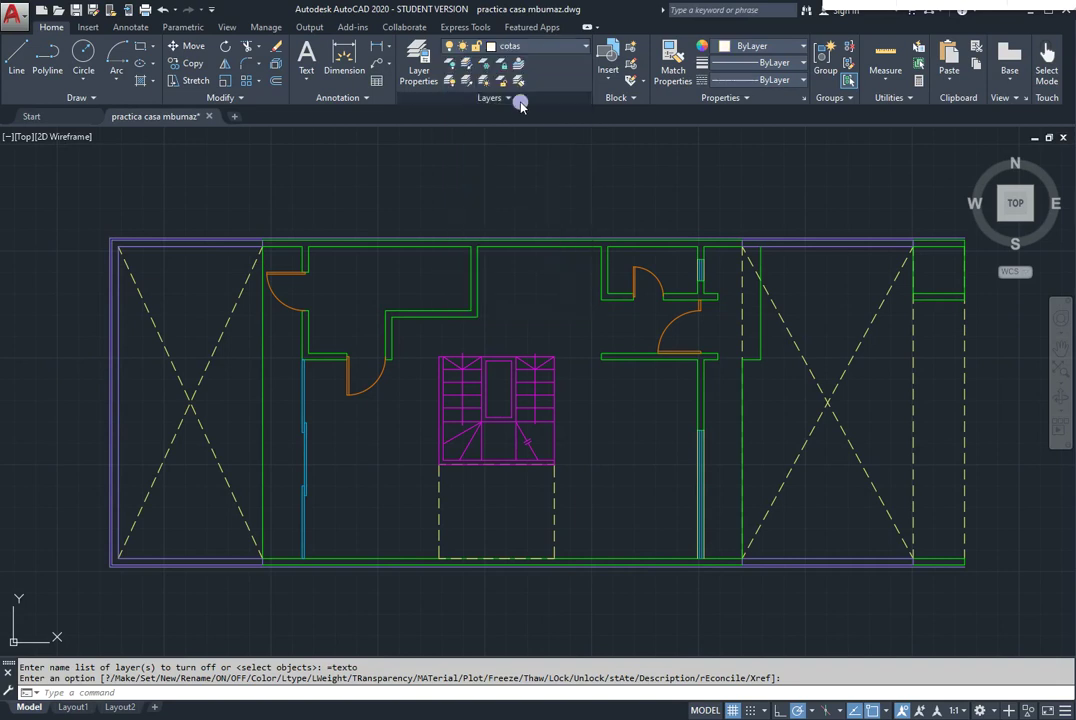
pyautogui.click(577, 48)
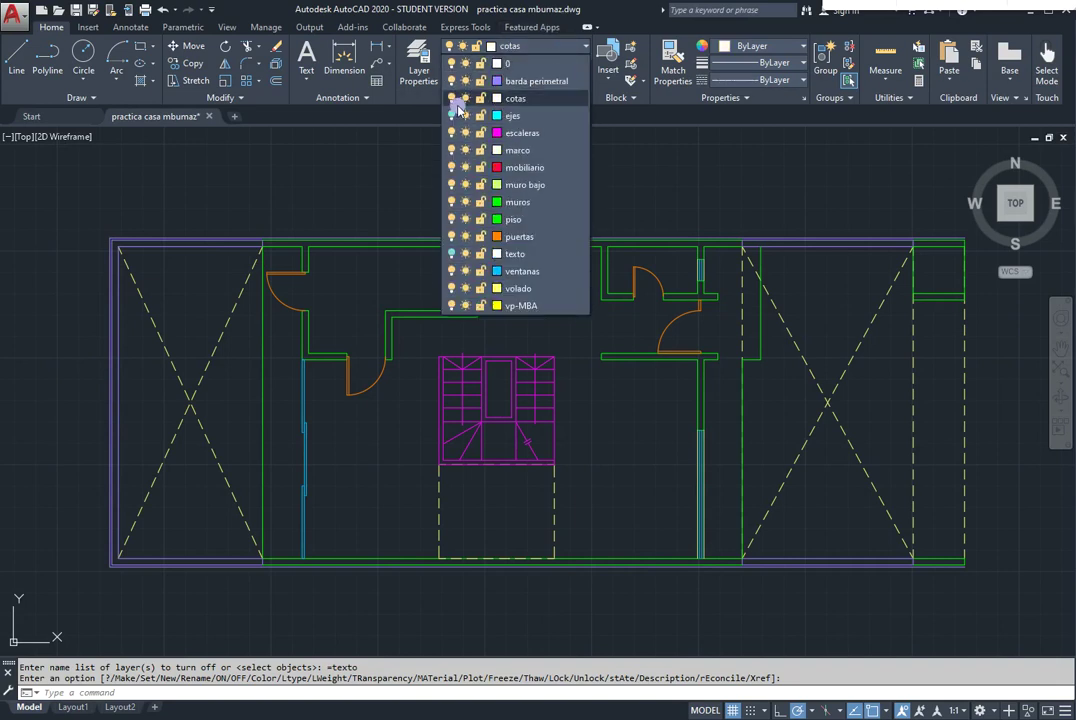
pyautogui.click(451, 116)
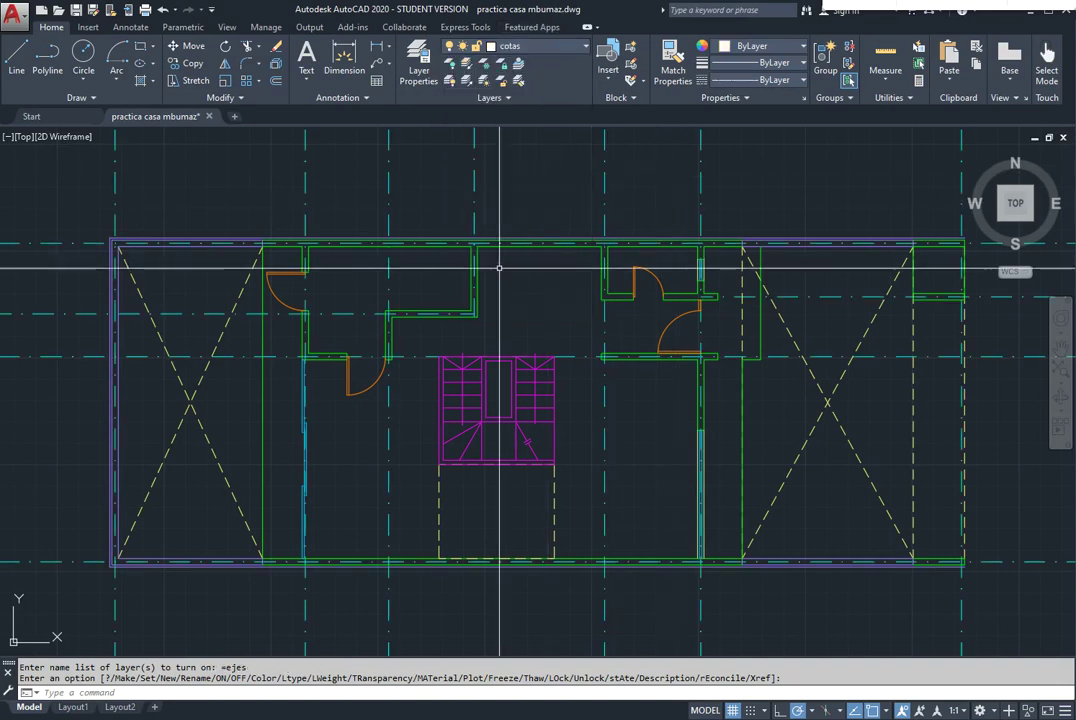
pyautogui.scroll(-2, 459, 290)
pyautogui.scroll(2, 459, 290)
pyautogui.moveTo(459, 290); pyautogui.dragTo(478, 355, button='middle')
pyautogui.scroll(-3, 480, 288)
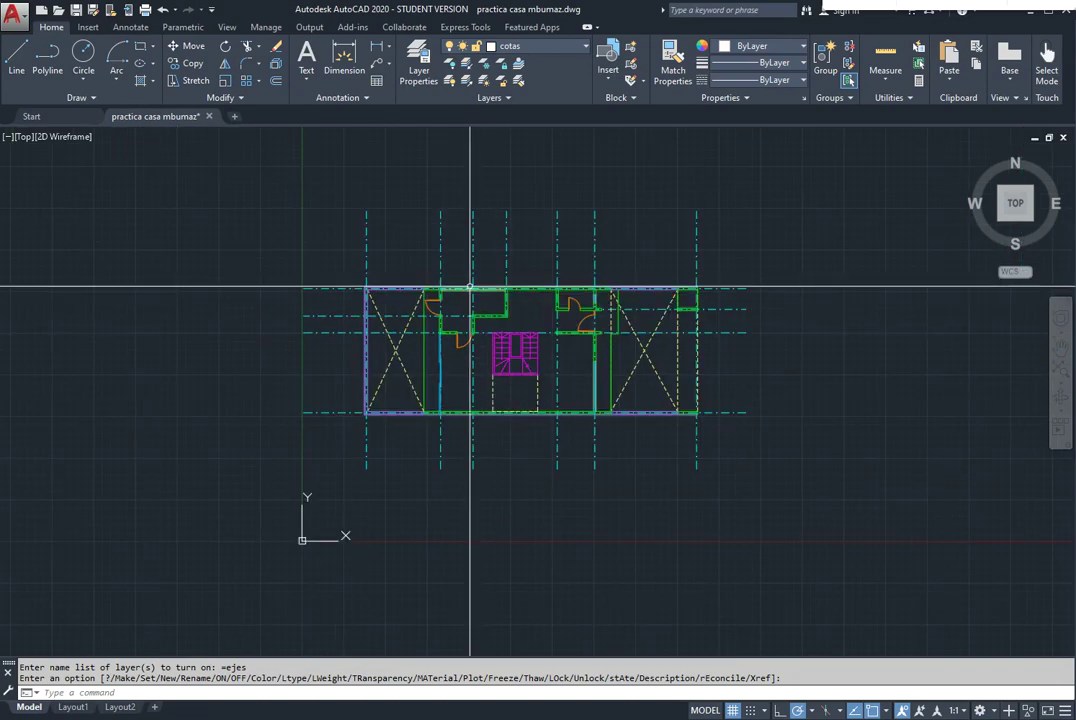
pyautogui.scroll(4, 380, 255)
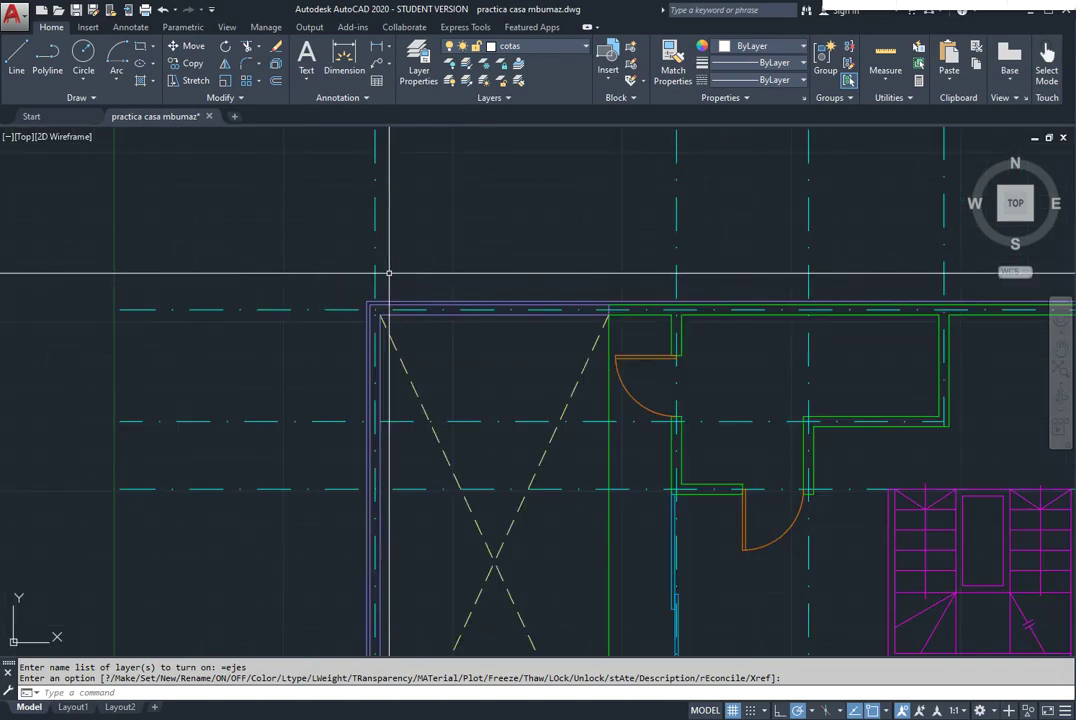
pyautogui.scroll(1, 391, 271)
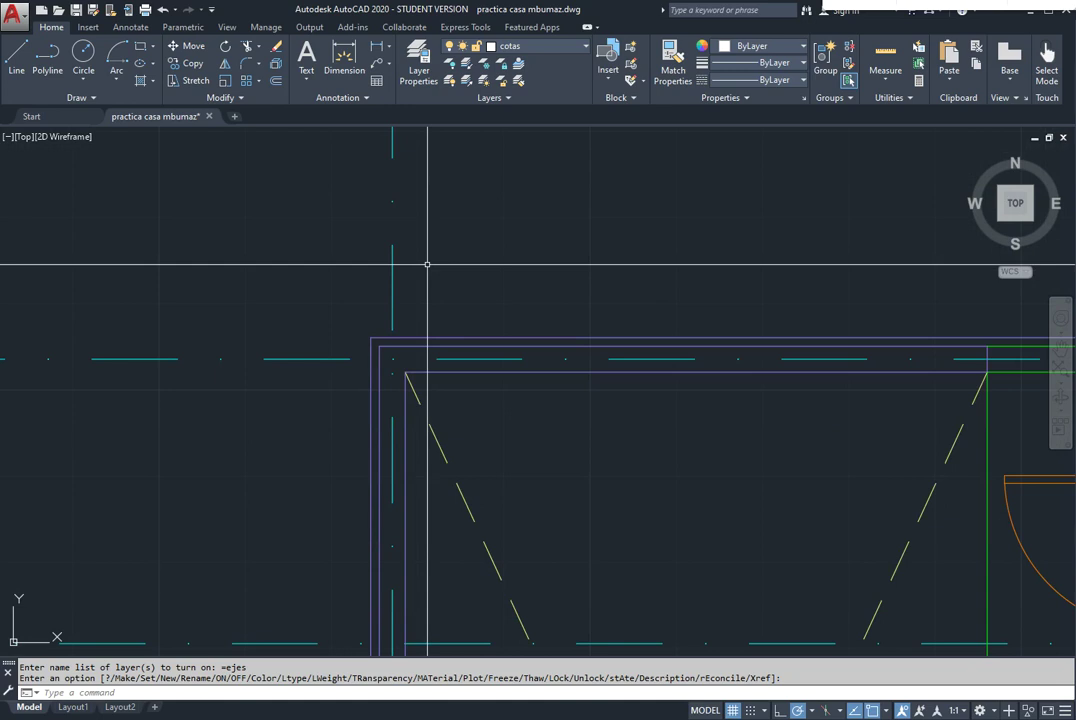
# Dimension the 0.05 offset from the outer wall corner to the axis line, then open DIMSTYLE
pyautogui.click(378, 48)
pyautogui.click(371, 337)
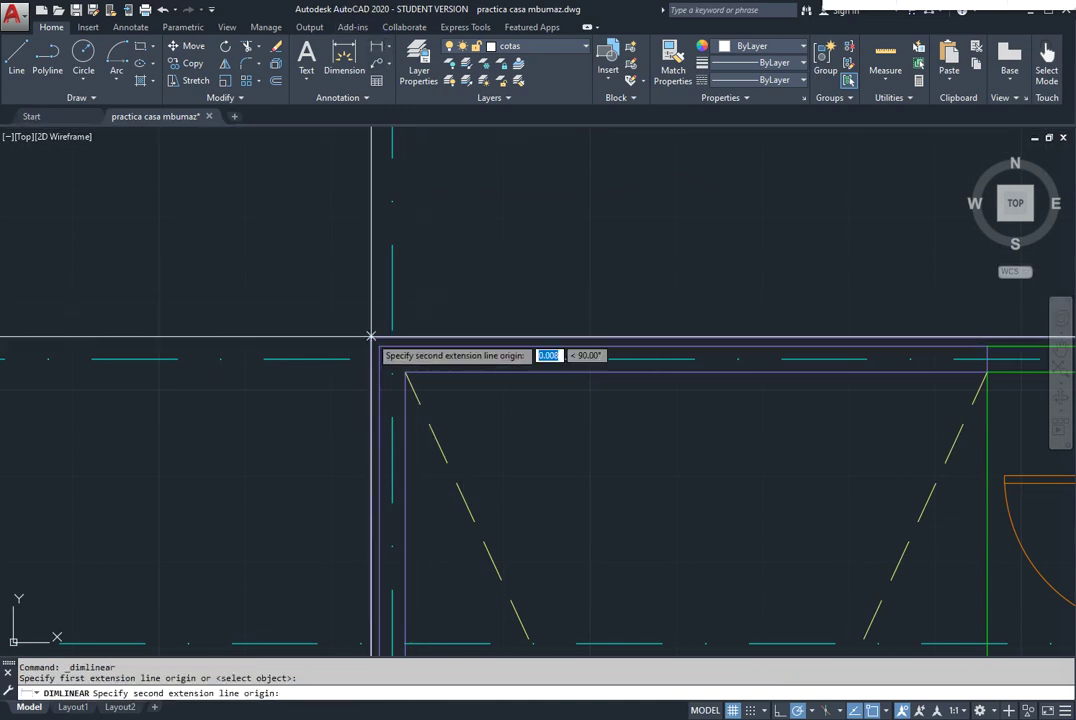
pyautogui.click(374, 341)
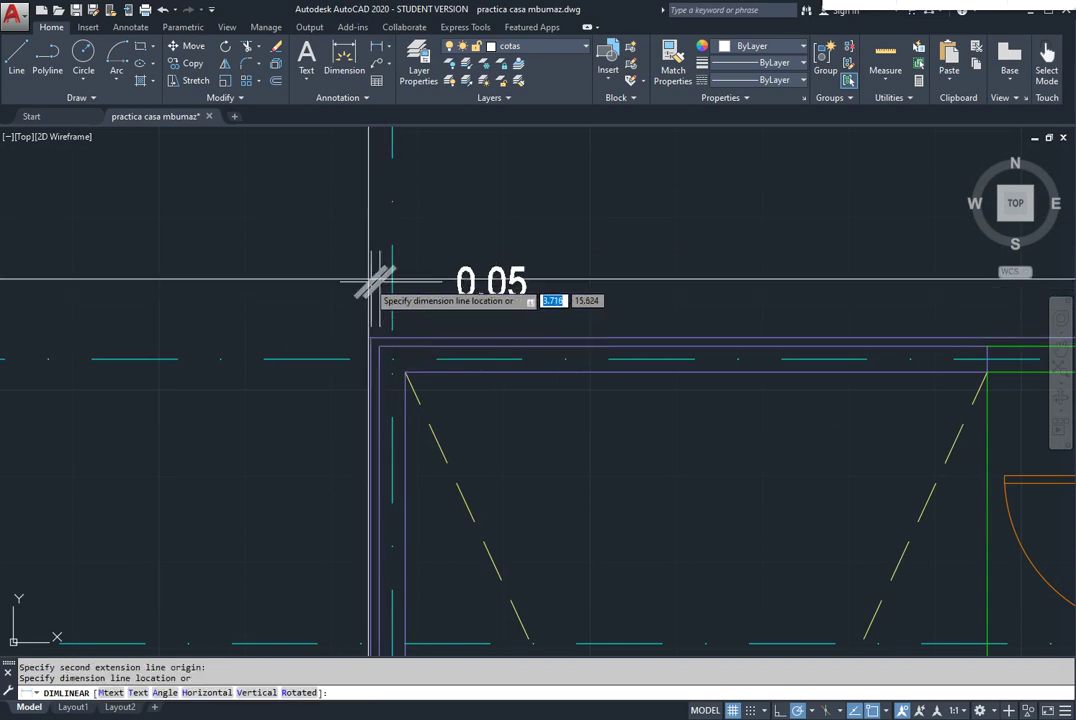
pyautogui.click(360, 240)
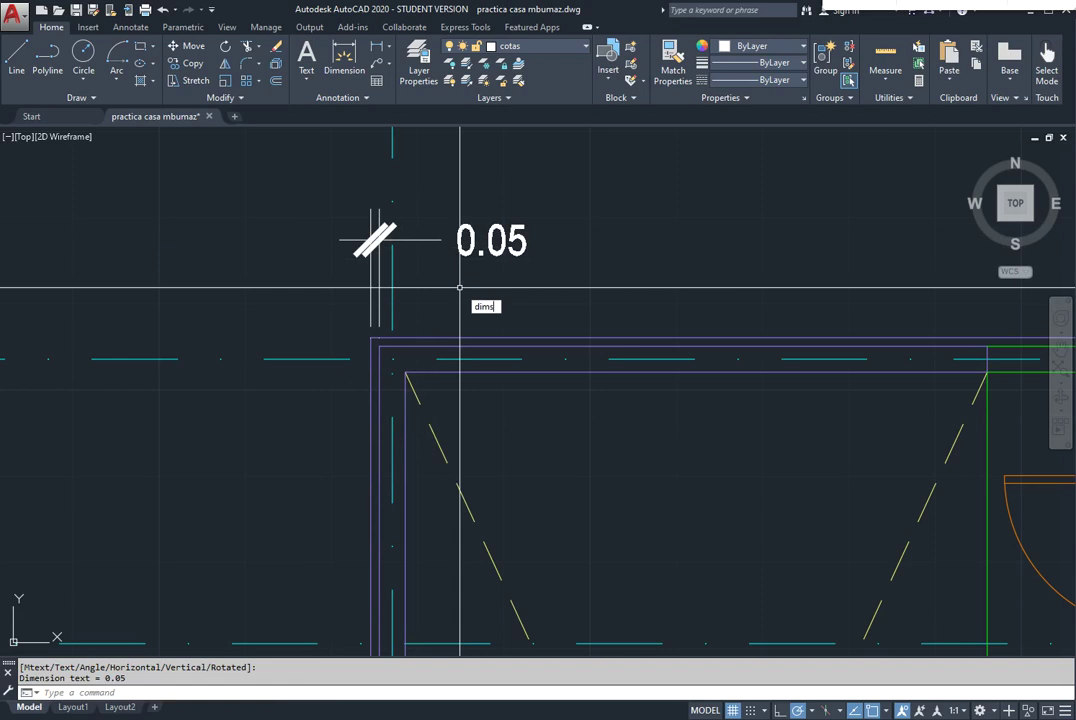
pyautogui.write('ty')
pyautogui.press('Return')
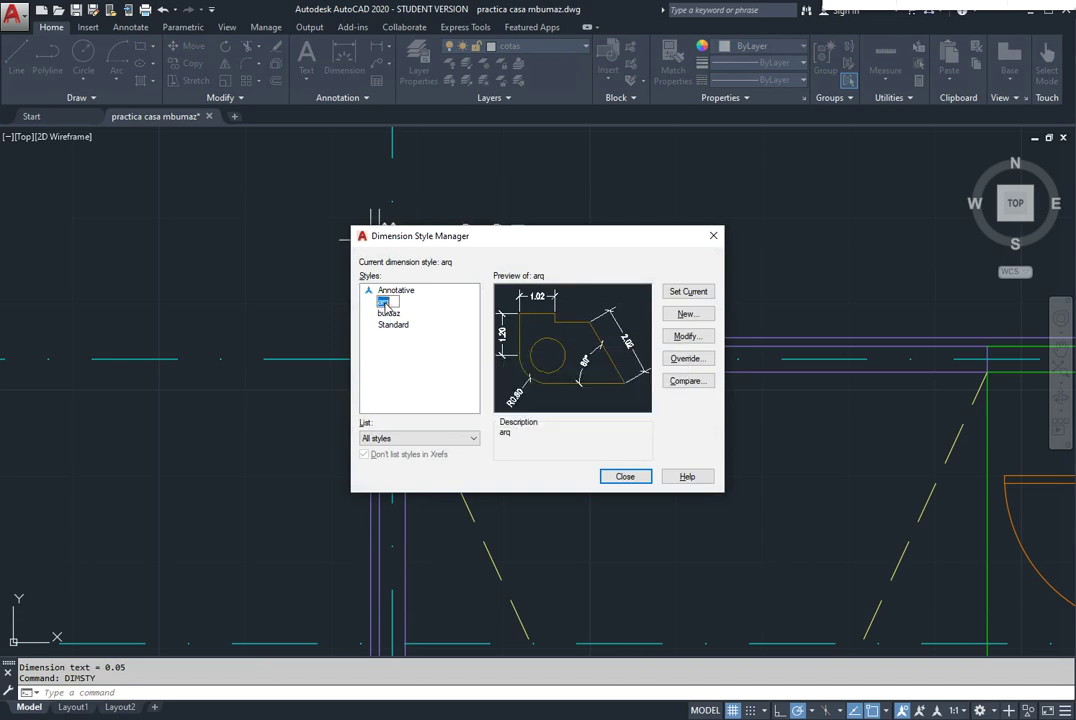
# Change the arq style's arrowheads to Oblique ticks and apply the change
pyautogui.click(686, 337)
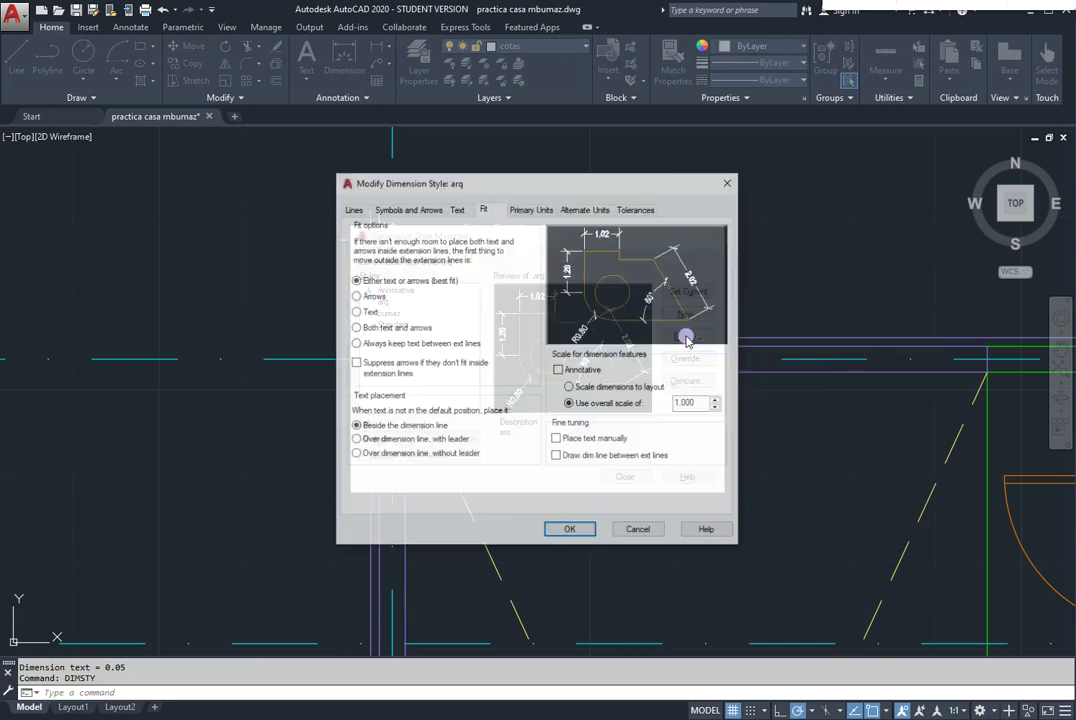
pyautogui.click(404, 209)
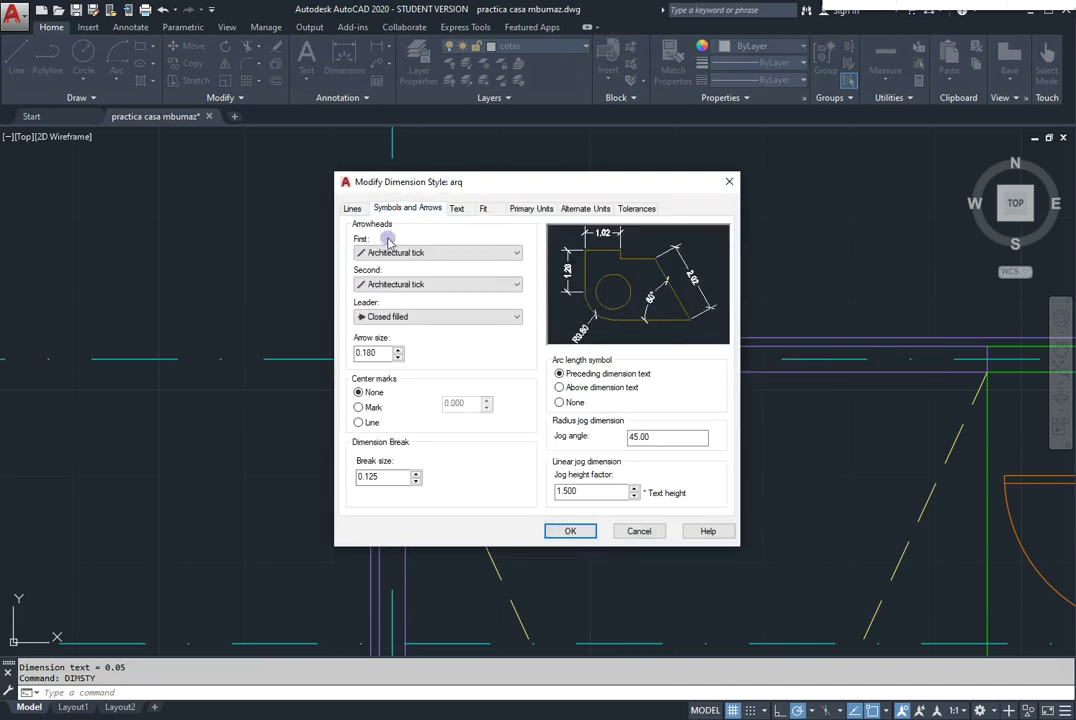
pyautogui.click(488, 258)
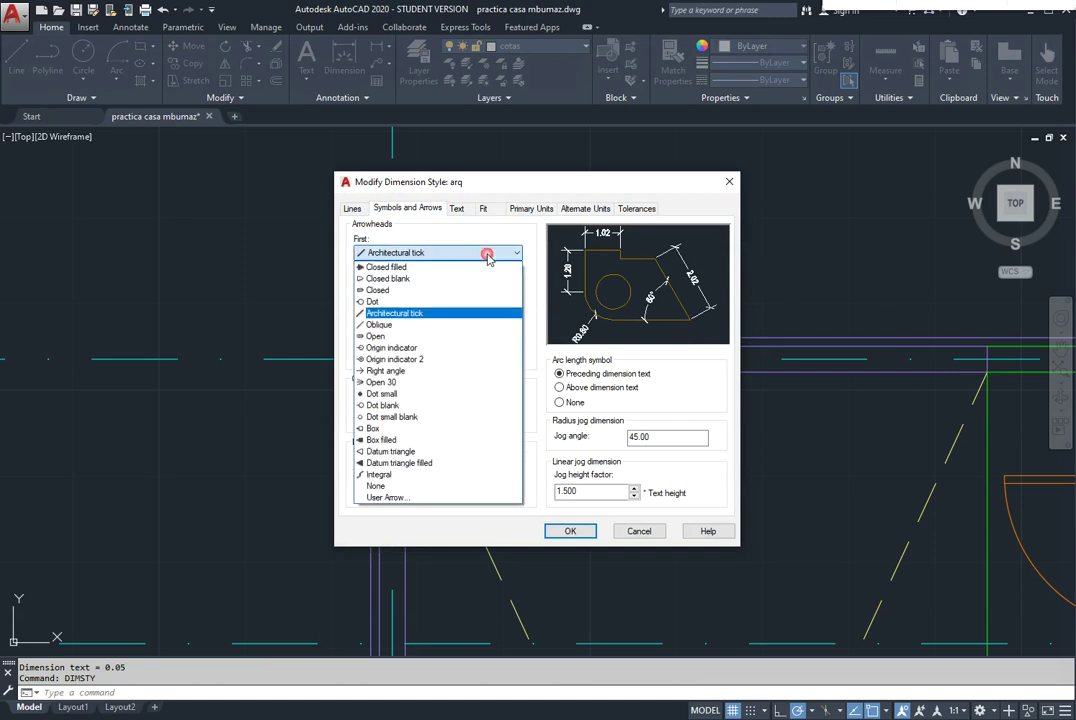
pyautogui.click(386, 328)
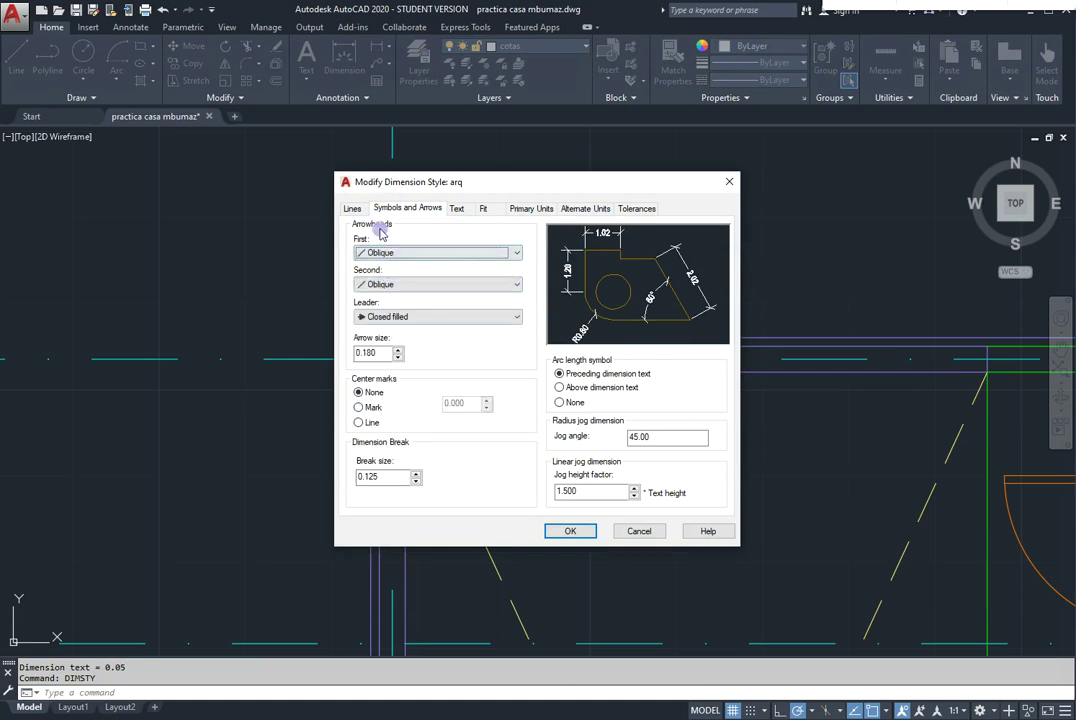
pyautogui.click(353, 209)
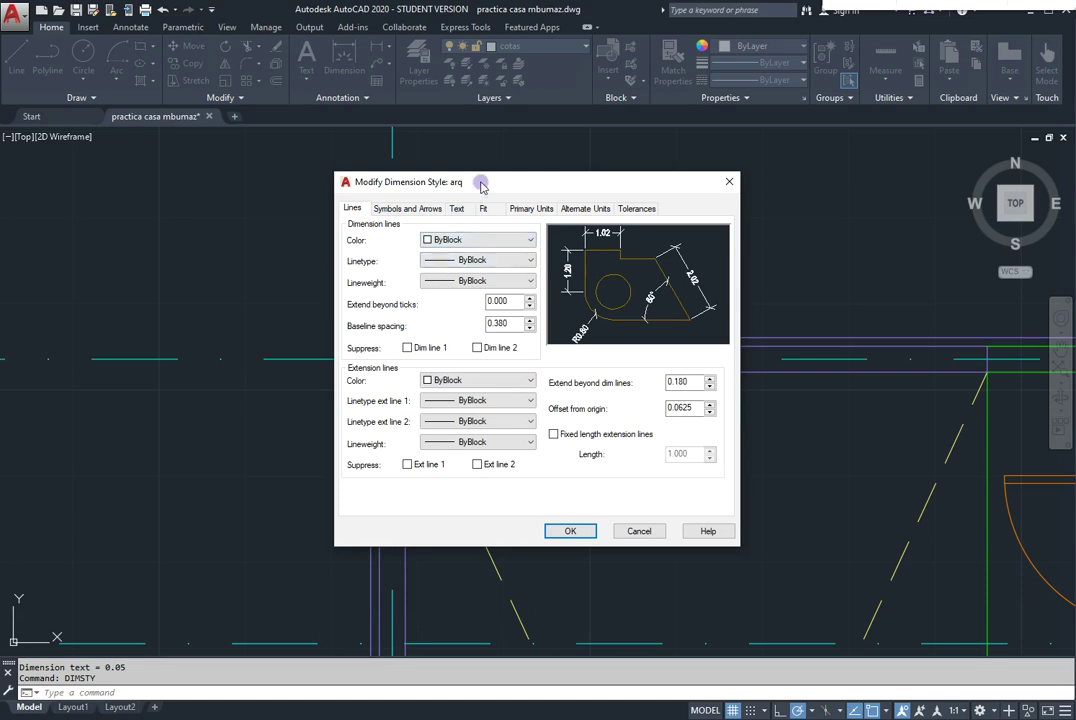
pyautogui.moveTo(480, 185); pyautogui.dragTo(565, 201)
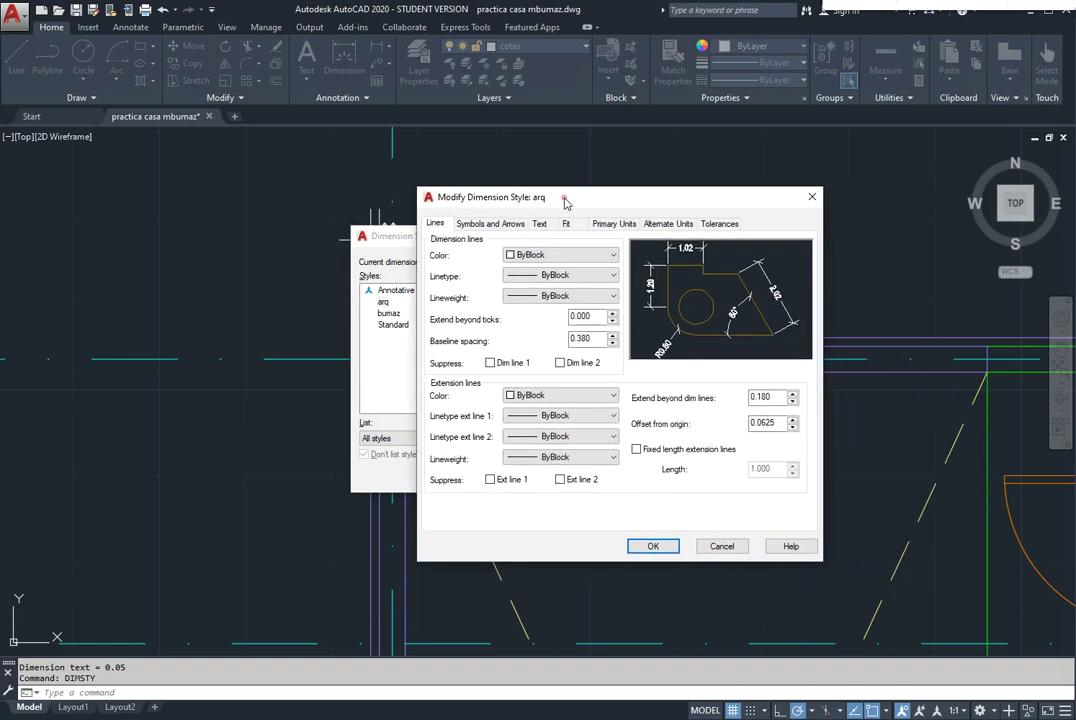
pyautogui.click(655, 546)
pyautogui.moveTo(470, 243); pyautogui.dragTo(679, 185)
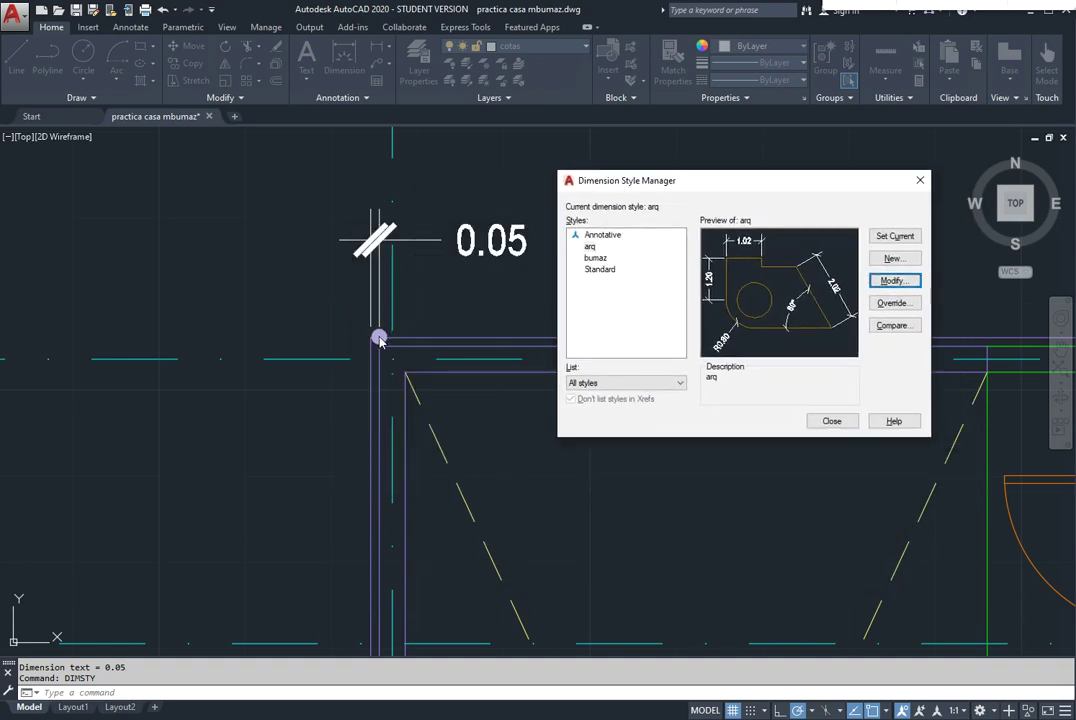
# Edit arq's Offset from origin, set the Fit option to Text, and close the style manager
pyautogui.click(905, 281)
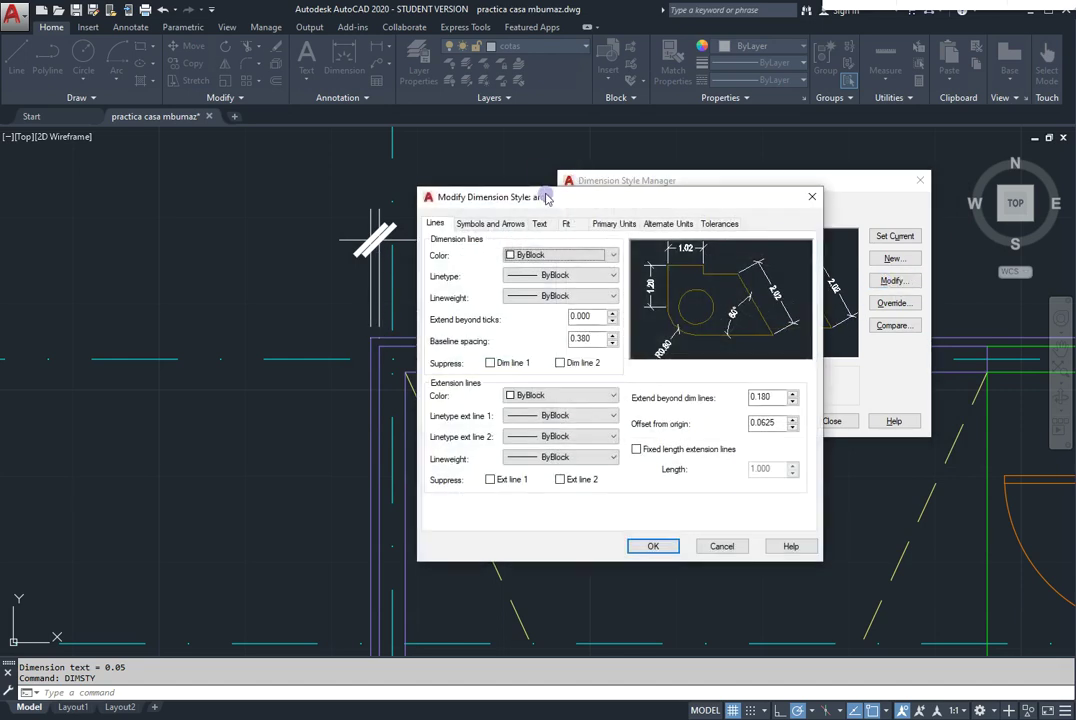
pyautogui.moveTo(547, 199); pyautogui.dragTo(696, 150)
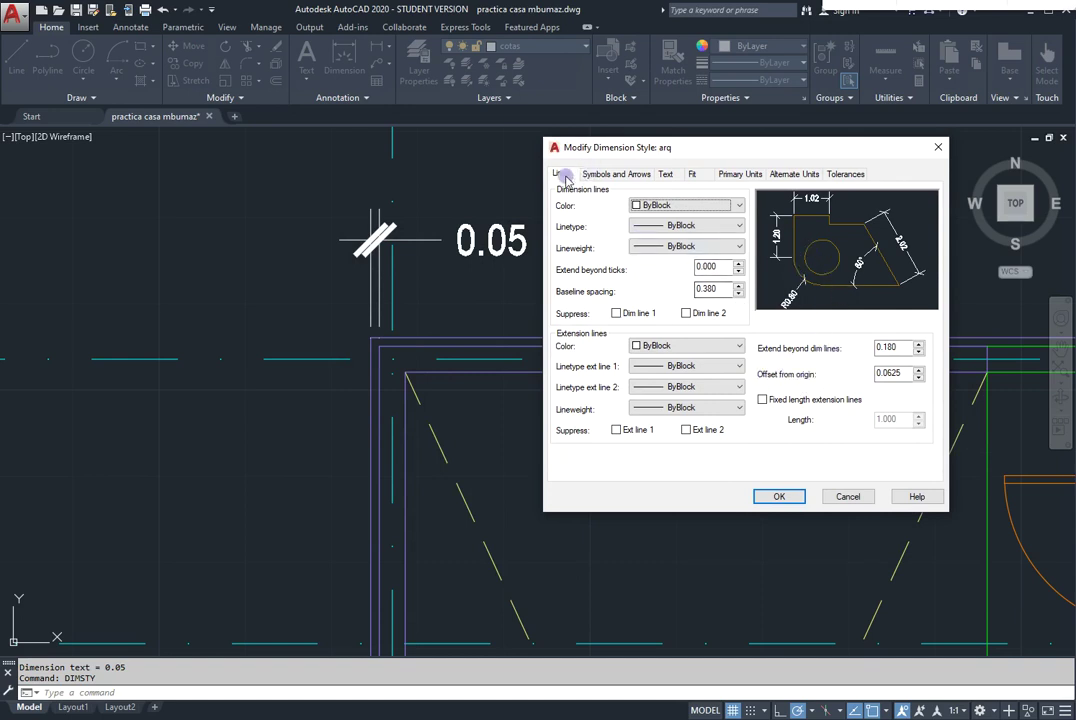
pyautogui.moveTo(906, 373); pyautogui.dragTo(843, 364)
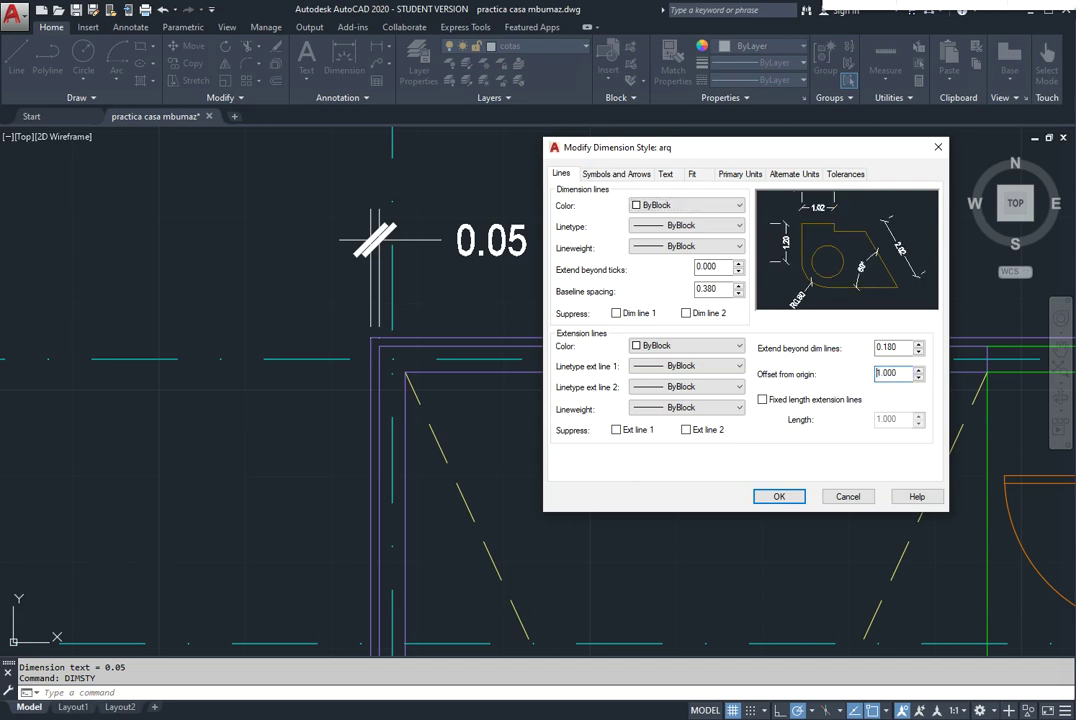
pyautogui.click(608, 175)
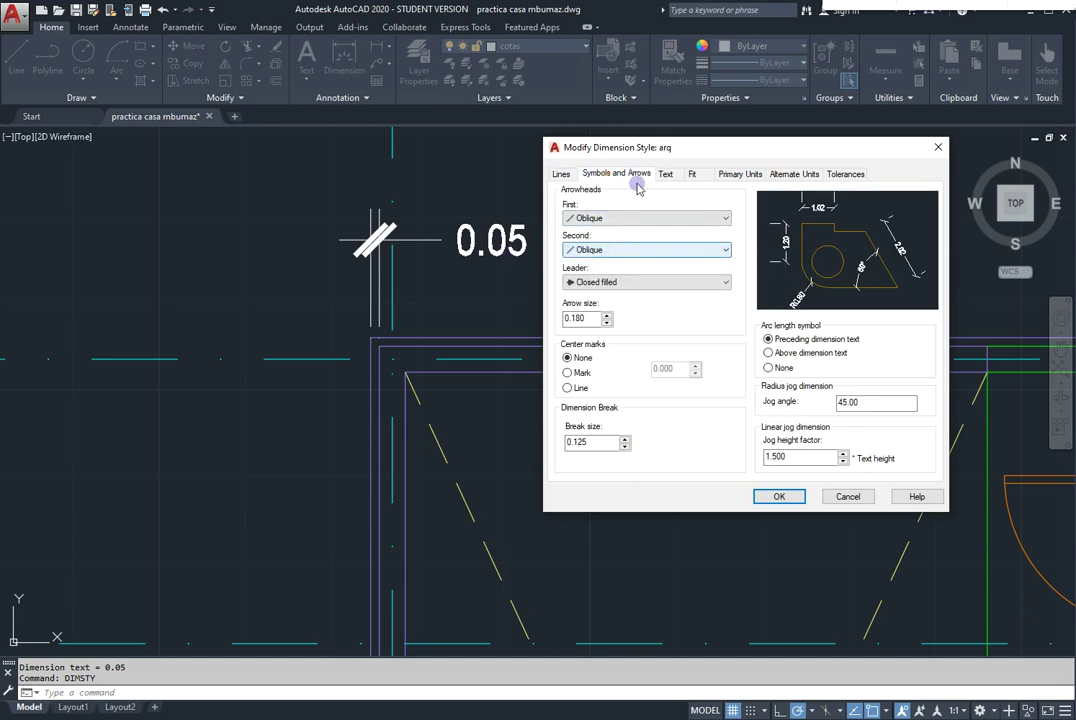
pyautogui.click(693, 175)
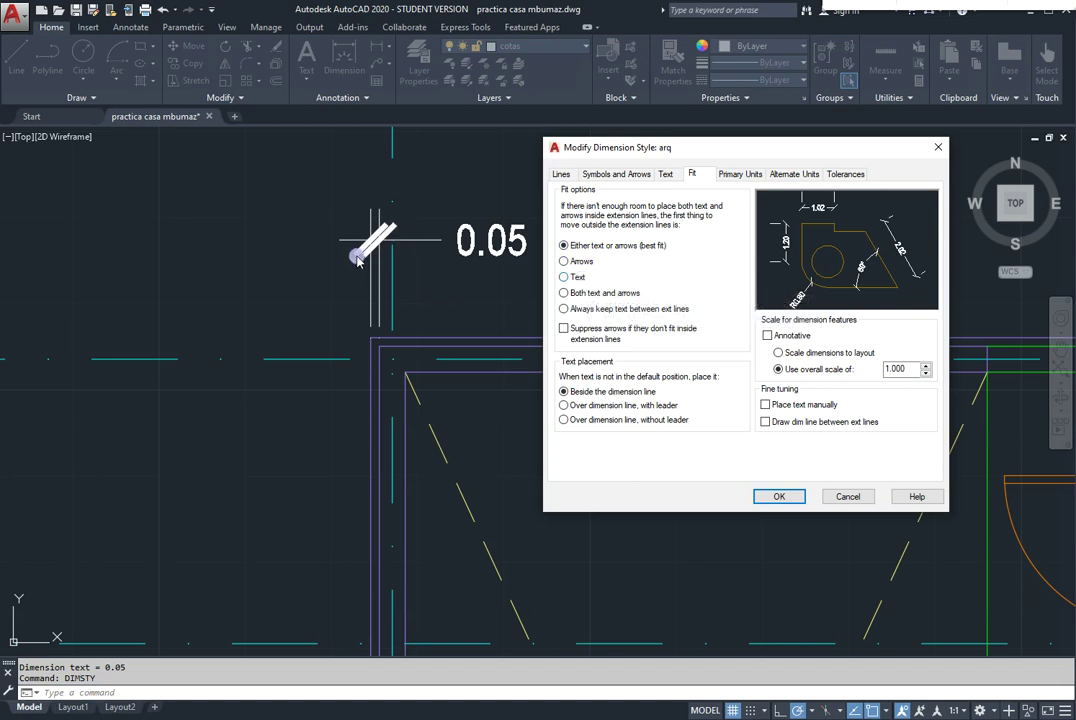
pyautogui.click(564, 278)
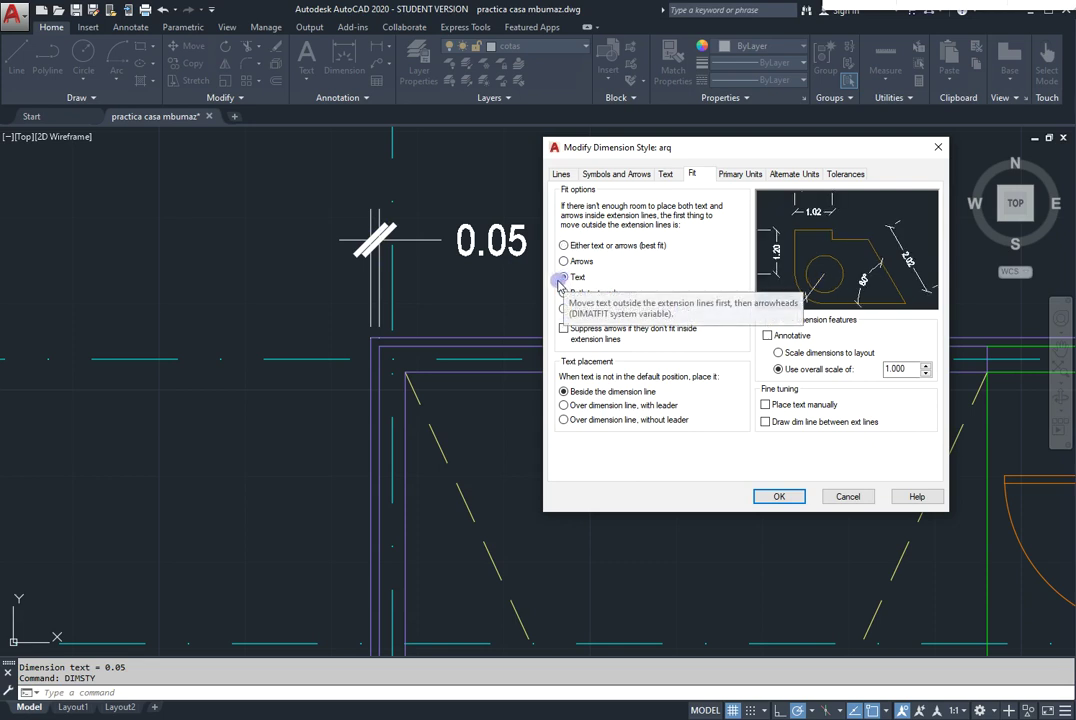
pyautogui.click(780, 497)
pyautogui.click(831, 421)
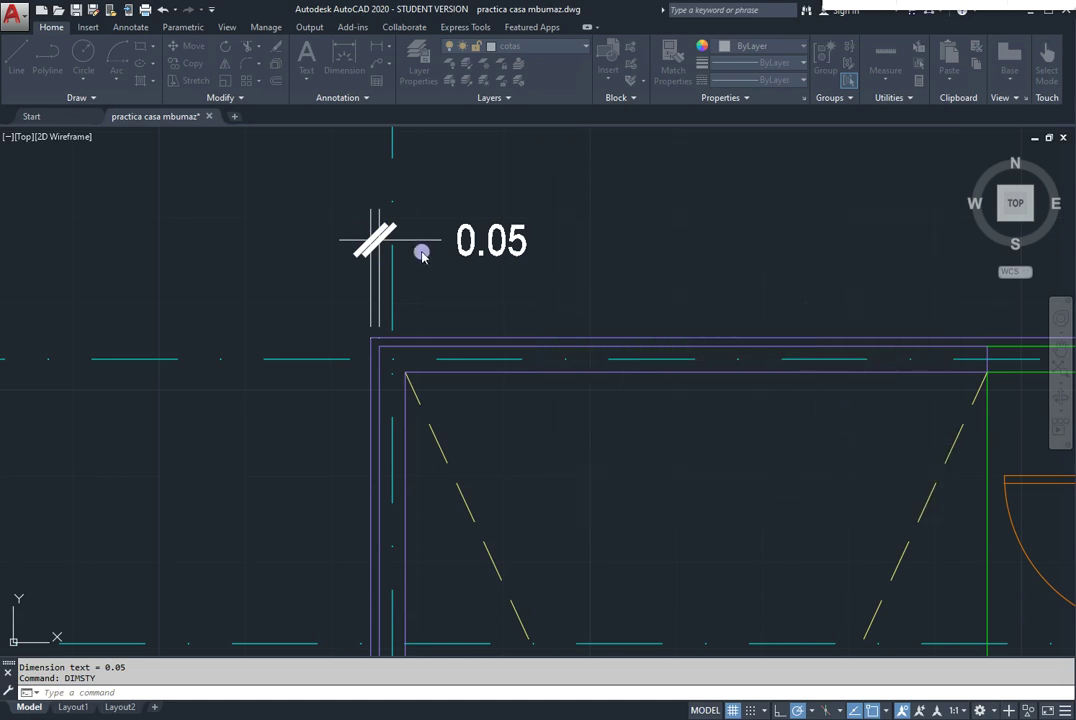
# Move the 0.05 dimension line higher above the plan's top-left corner
pyautogui.moveTo(428, 255); pyautogui.dragTo(487, 367, button='middle')
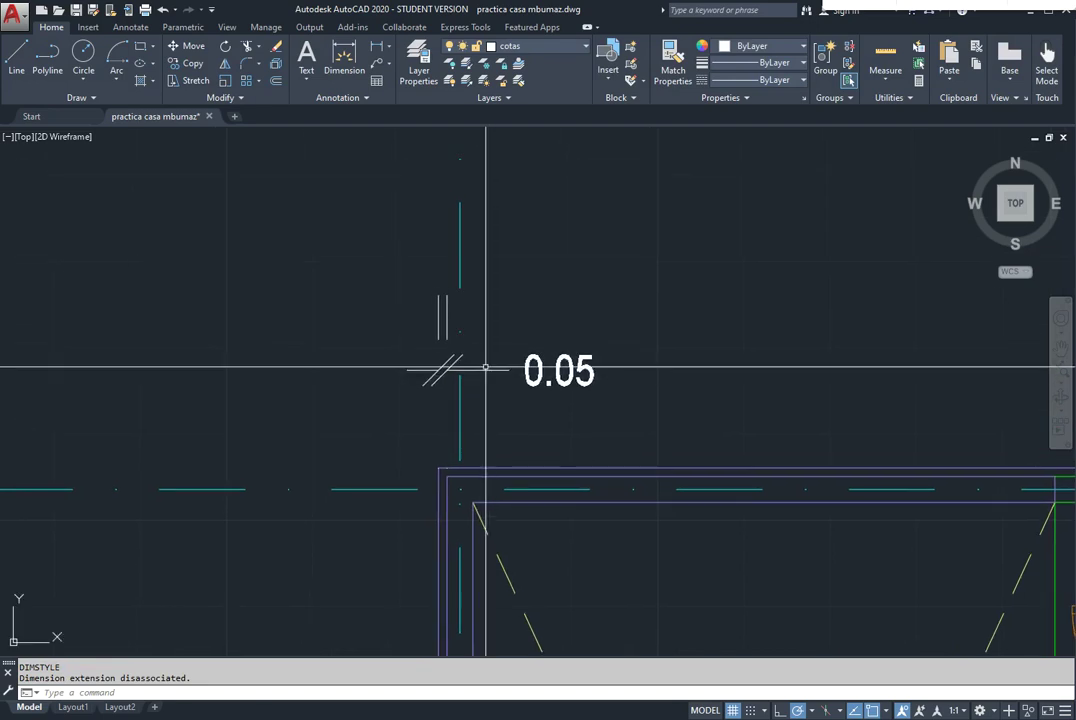
pyautogui.click(452, 372)
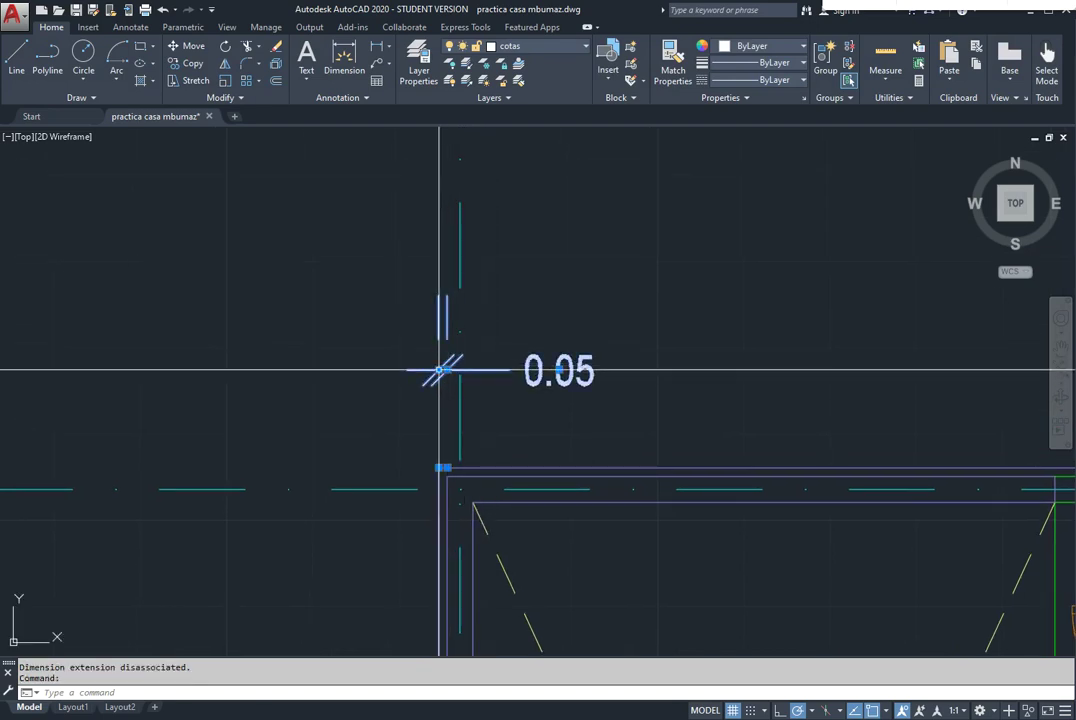
pyautogui.click(440, 370)
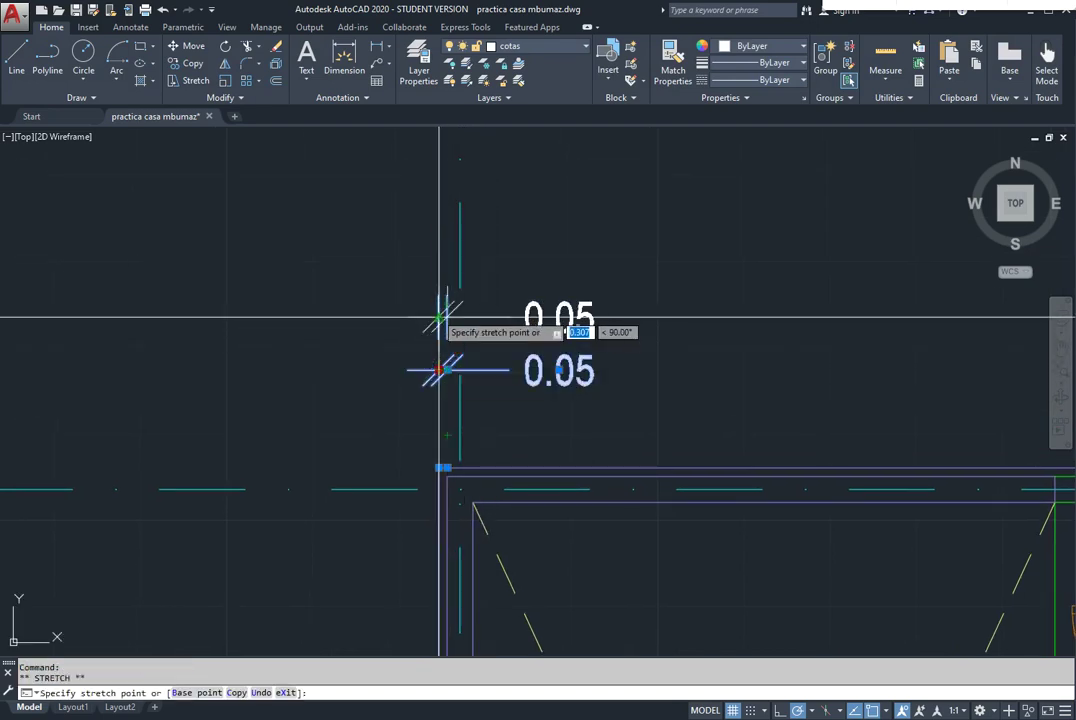
pyautogui.click(442, 305)
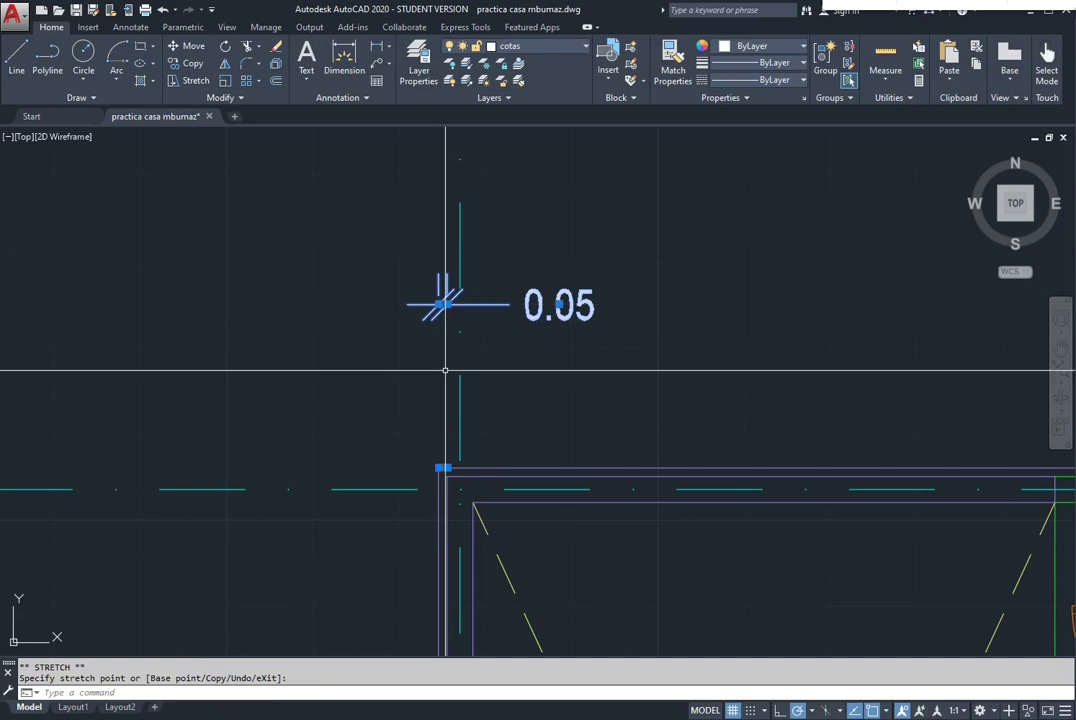
pyautogui.click(441, 303)
pyautogui.click(439, 272)
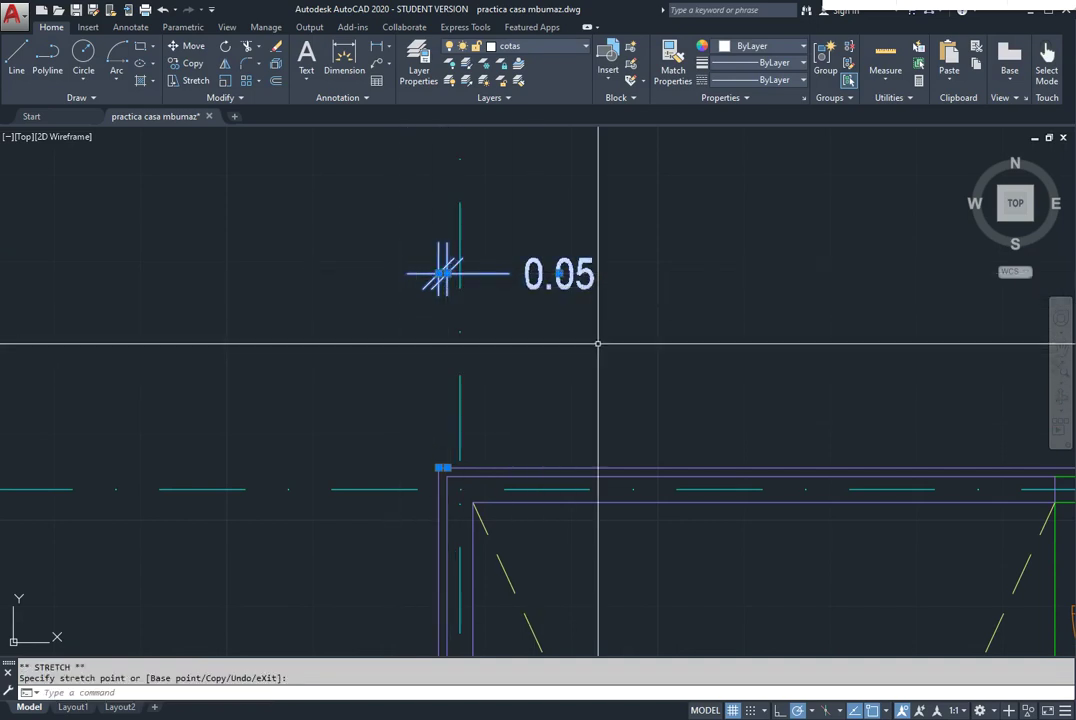
# Zoom out to frame the whole plan and cancel the pending stretch
pyautogui.scroll(-2, 540, 300)
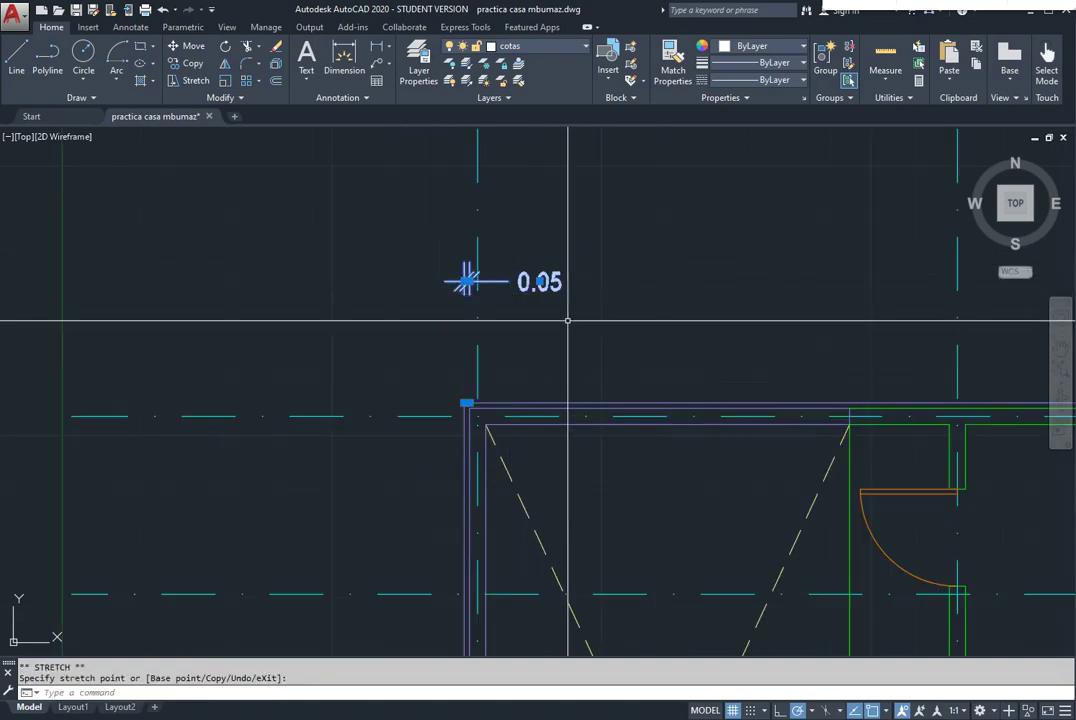
pyautogui.moveTo(566, 319); pyautogui.dragTo(521, 336, button='middle')
pyautogui.scroll(-4, 545, 318)
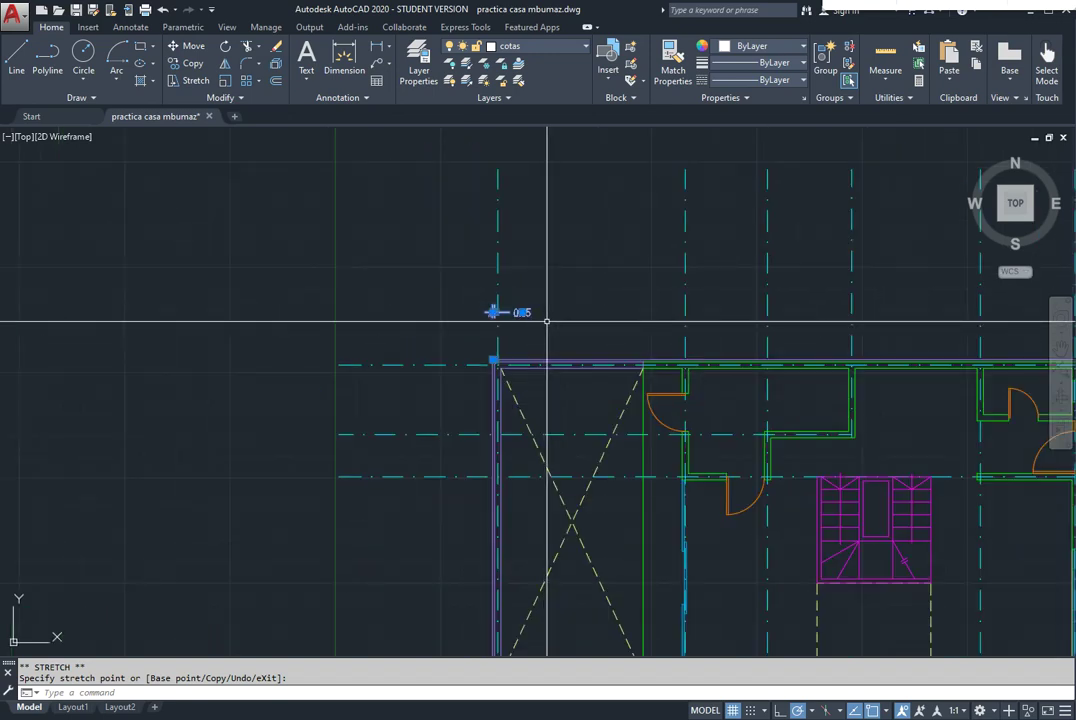
pyautogui.scroll(2, 463, 320)
pyautogui.scroll(2, 545, 318)
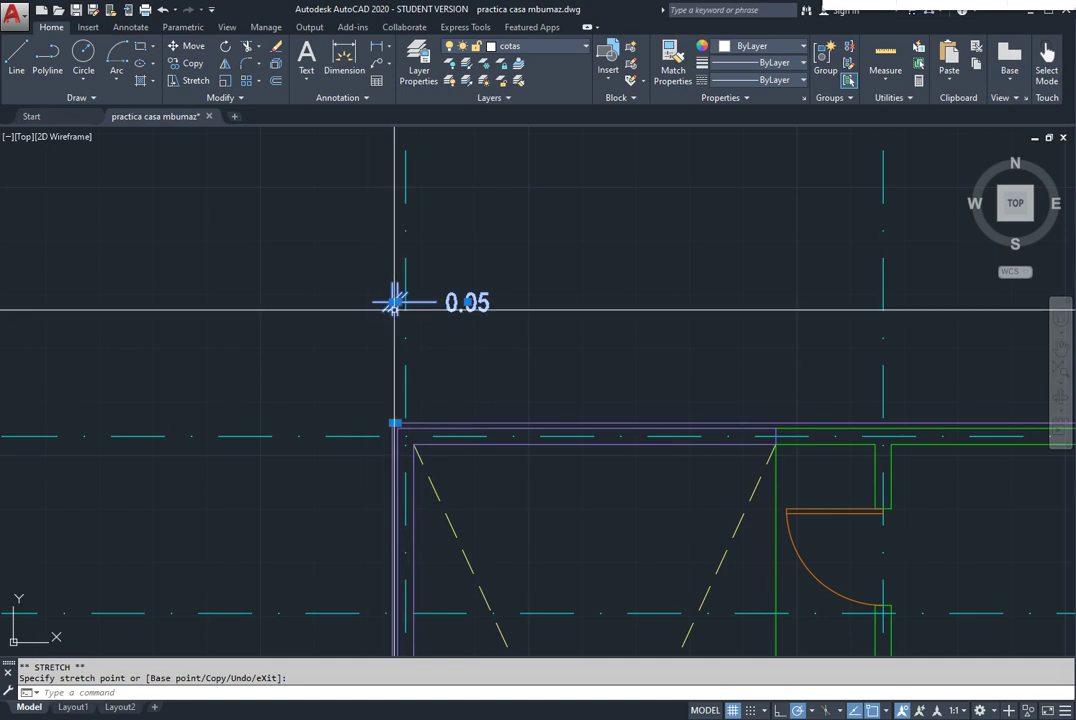
pyautogui.scroll(-5, 439, 350)
pyautogui.moveTo(595, 369)
pyautogui.mouseDown(button='middle')
pyautogui.moveTo(456, 300)
pyautogui.moveTo(467, 303)
pyautogui.mouseUp(button='middle')
pyautogui.press('Escape')
pyautogui.press('Escape')
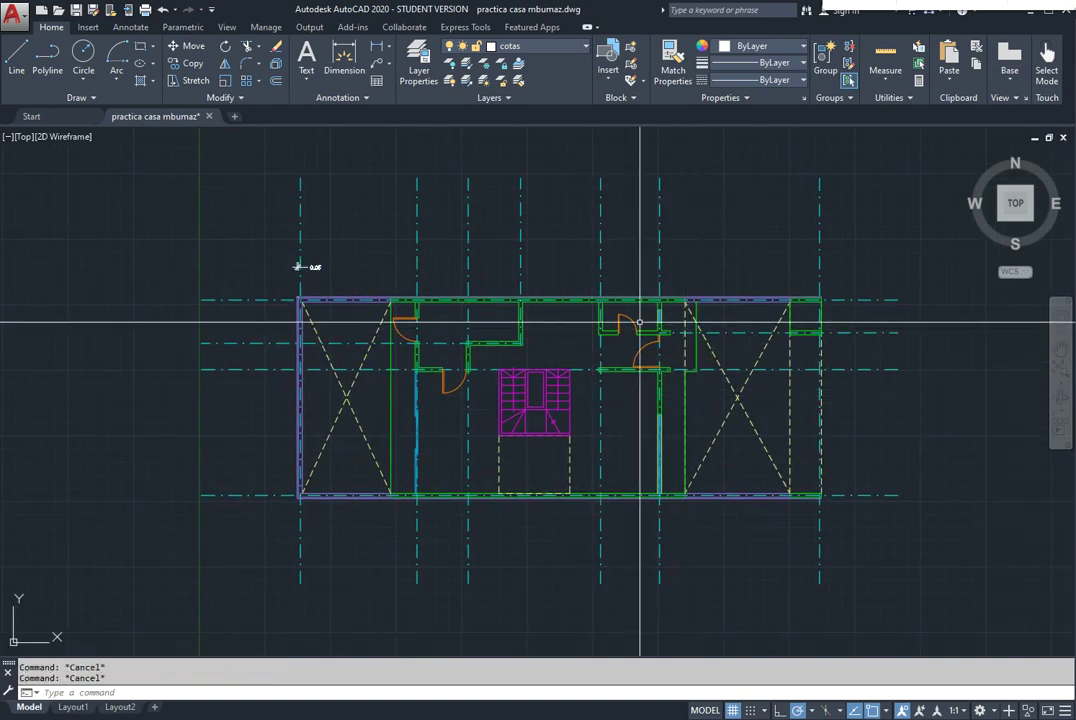
# Crossing-select the 0.05 dimension above the top-left corner and erase it
pyautogui.moveTo(528, 372); pyautogui.dragTo(583, 406, button='middle')
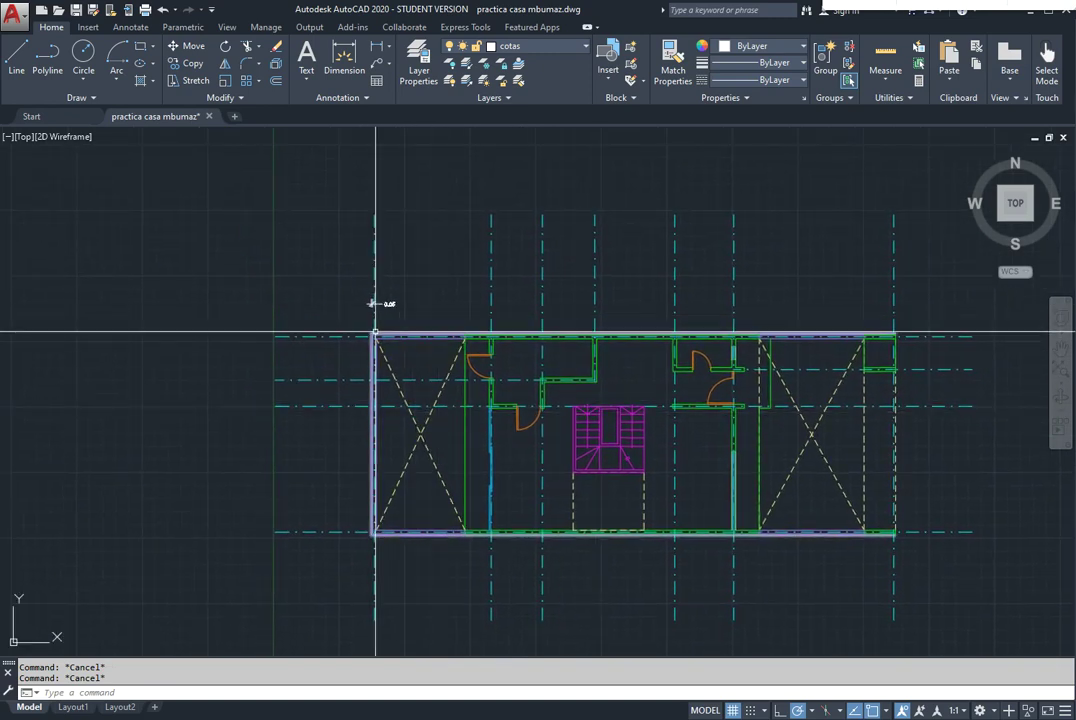
pyautogui.scroll(3, 372, 302)
pyautogui.scroll(4, 372, 300)
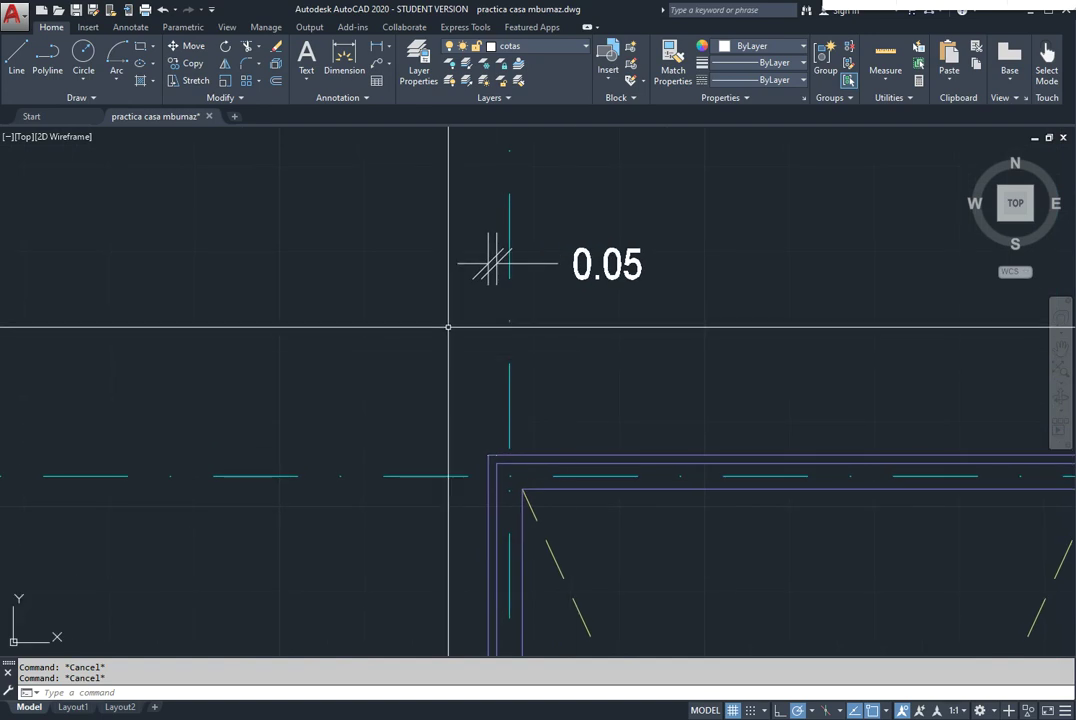
pyautogui.click(640, 287)
pyautogui.click(558, 241)
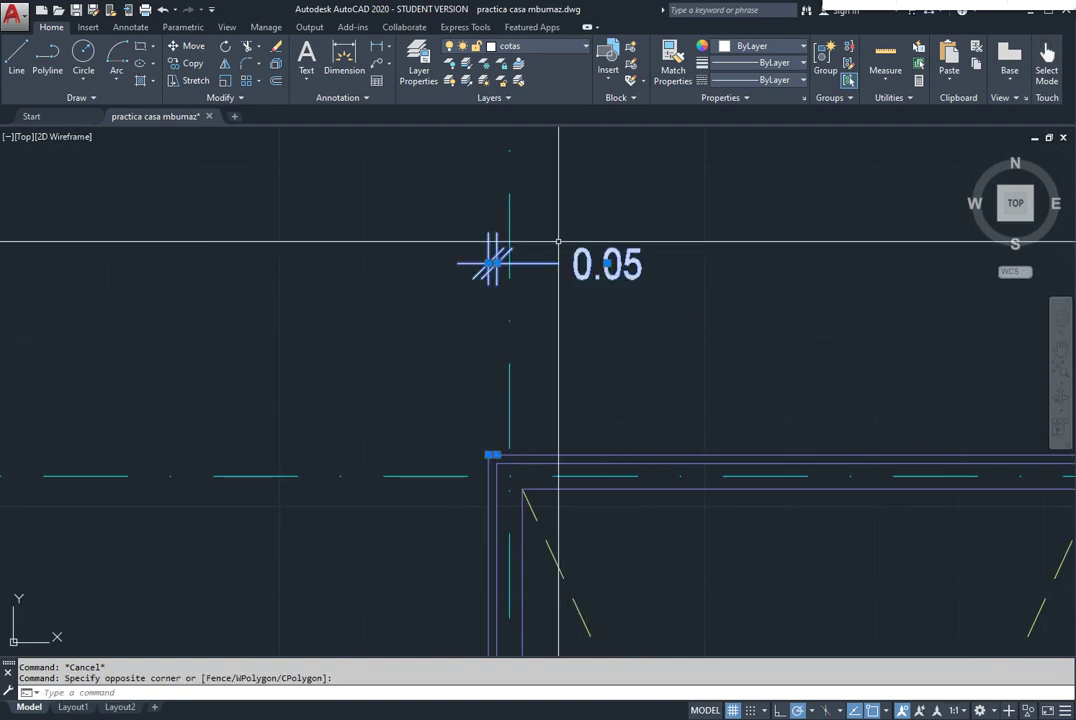
pyautogui.press('Return')
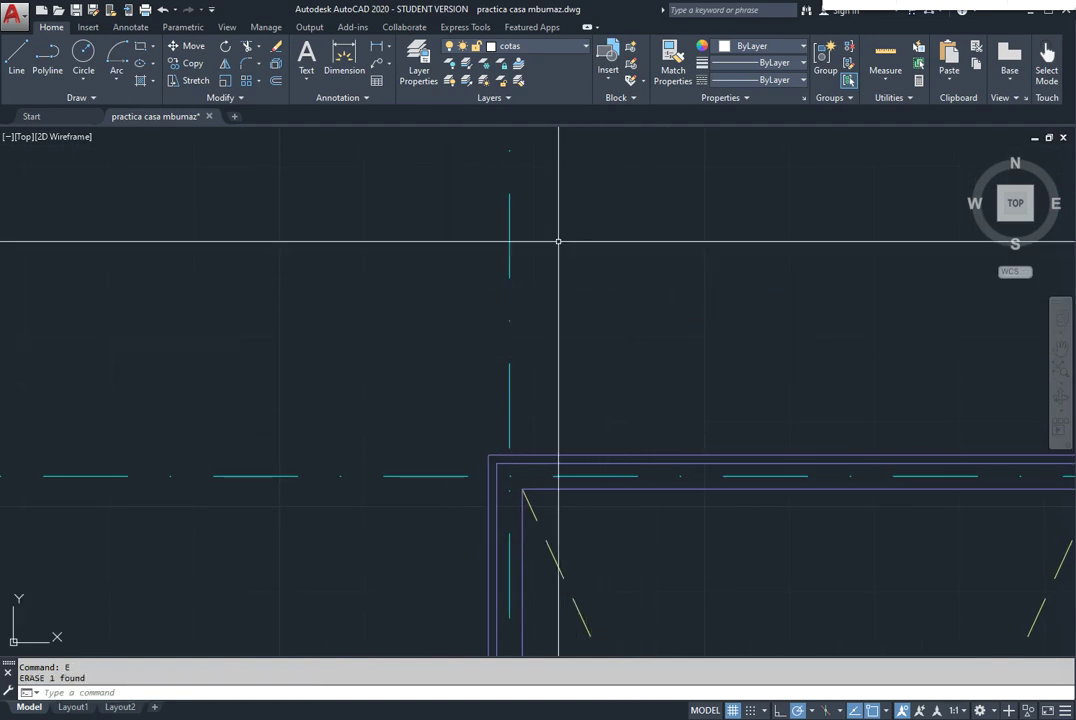
pyautogui.scroll(-5, 558, 241)
# Zoom in on the plan's top-left wall corner
pyautogui.moveTo(663, 288); pyautogui.dragTo(492, 331, button='middle')
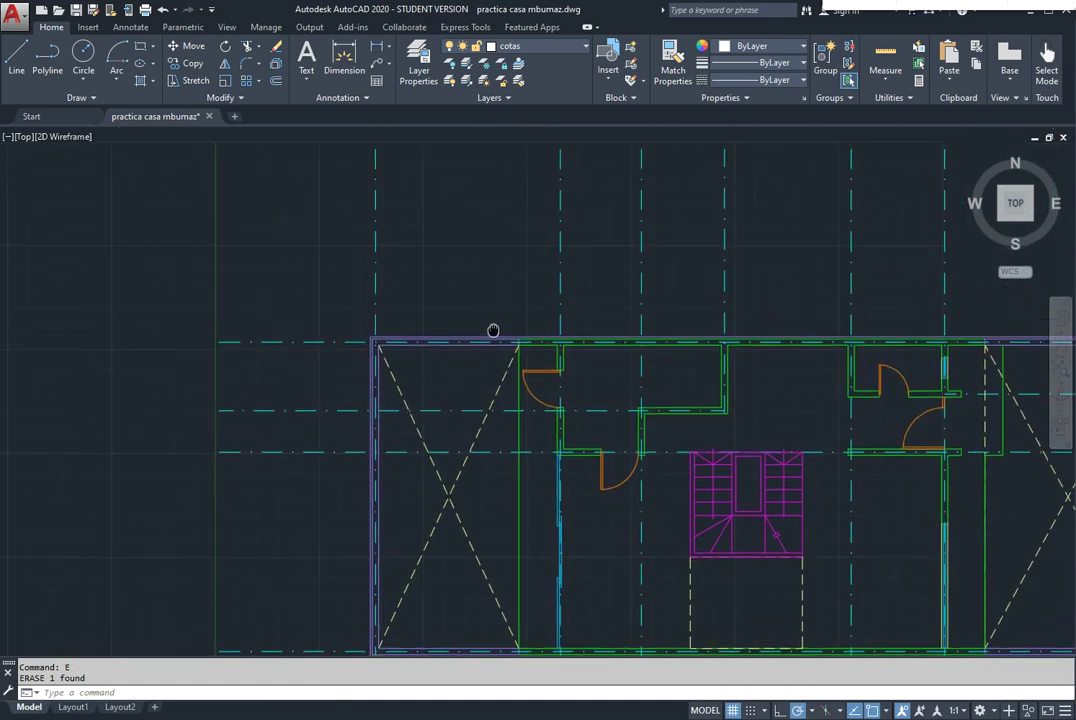
pyautogui.scroll(4, 400, 298)
pyautogui.moveTo(400, 298); pyautogui.dragTo(531, 314, button='middle')
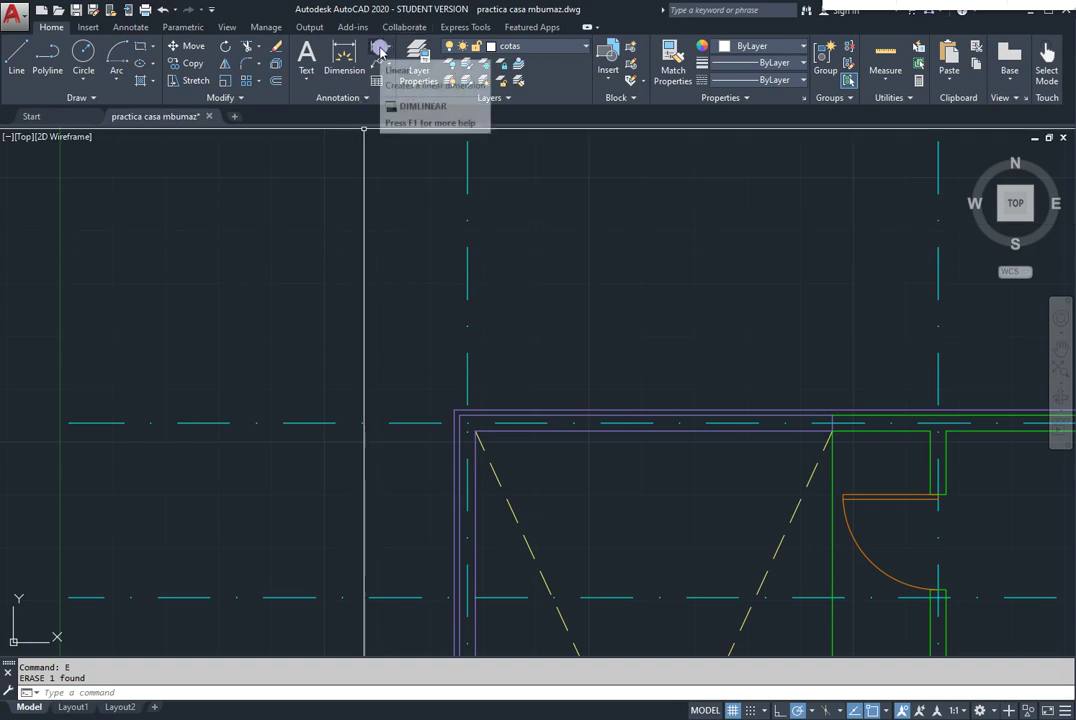
pyautogui.scroll(5, 440, 386)
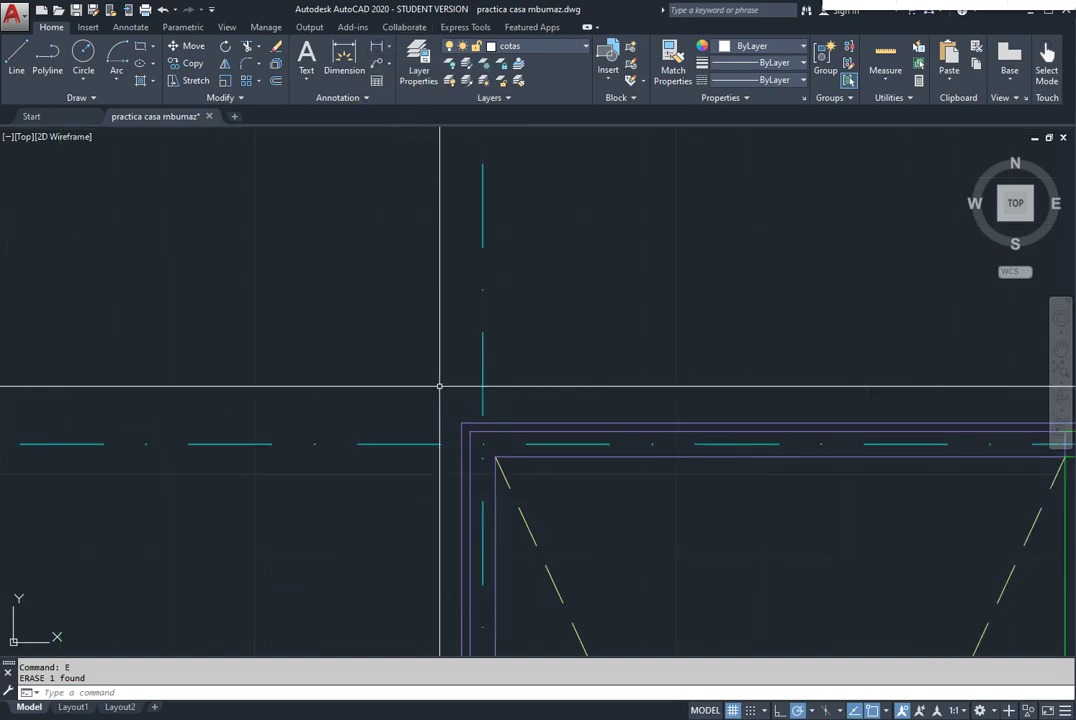
pyautogui.moveTo(442, 384); pyautogui.dragTo(431, 331, button='middle')
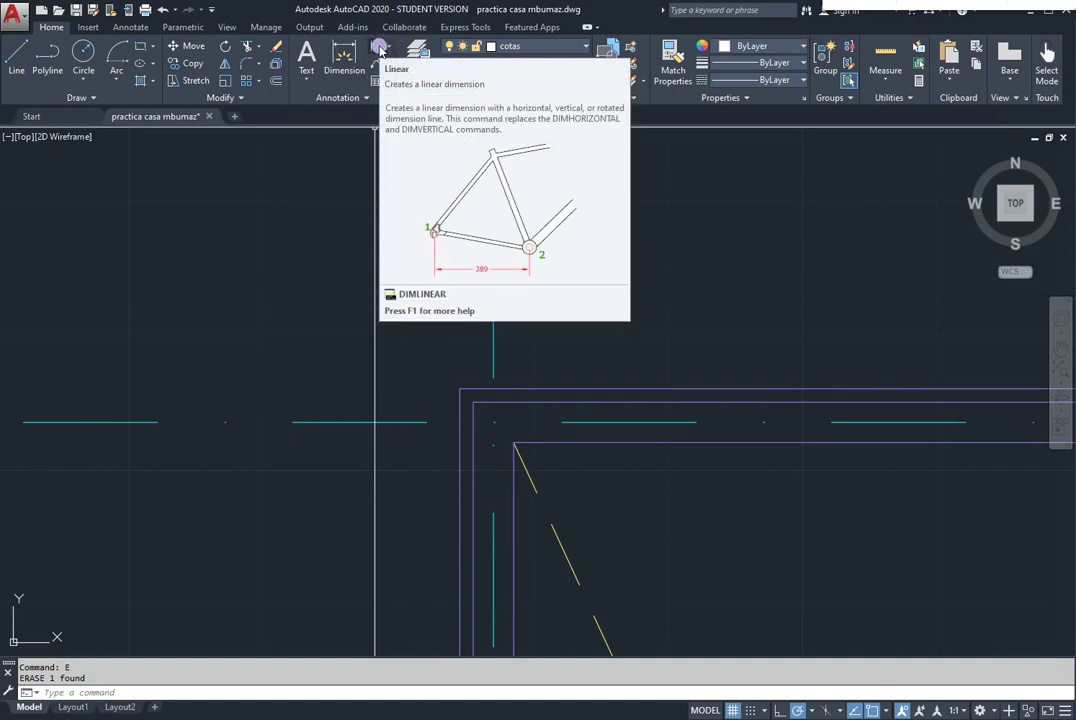
# Start the Linear dimension command from the Annotate tab's Dimensions panel
pyautogui.click(387, 54)
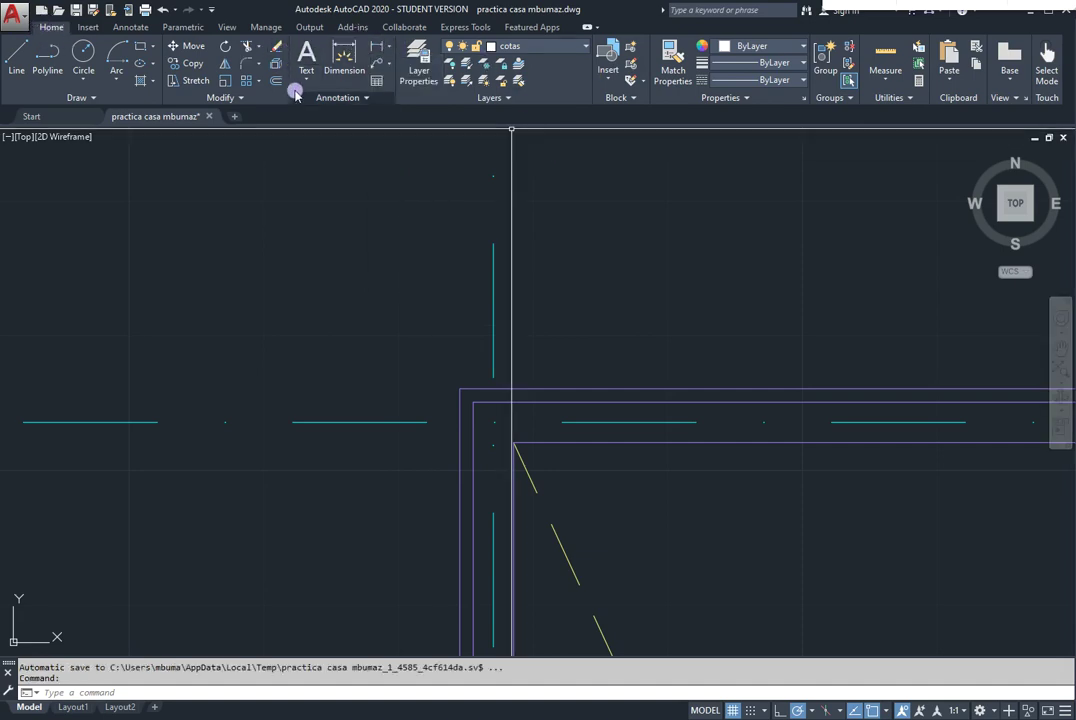
pyautogui.click(134, 28)
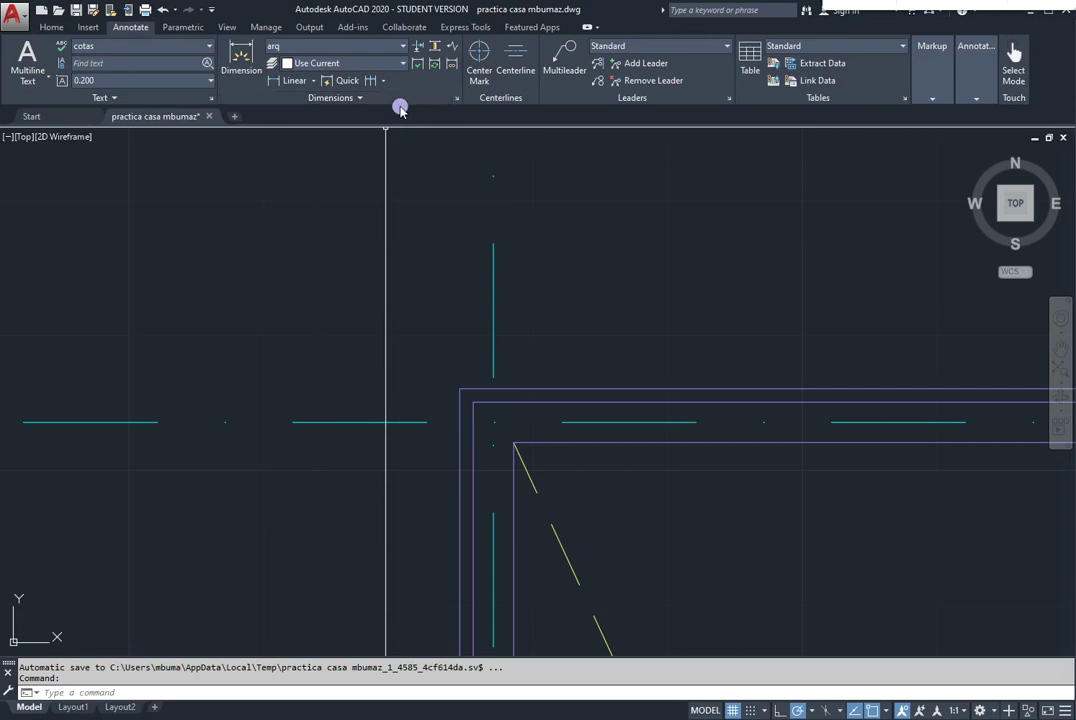
pyautogui.click(50, 27)
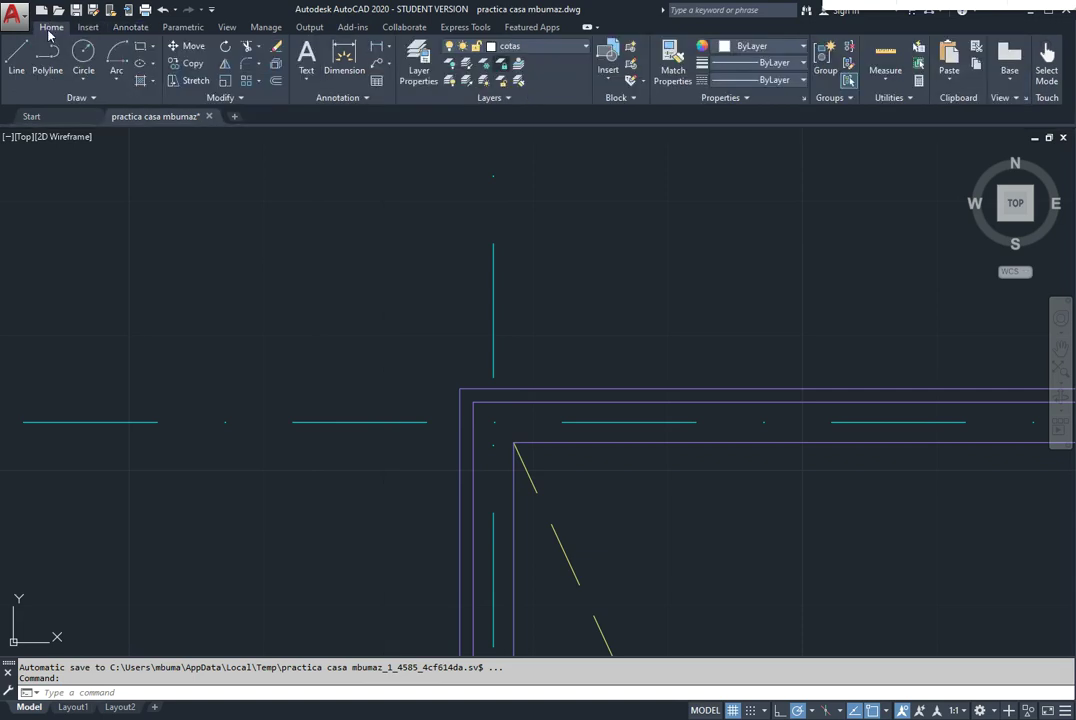
pyautogui.click(389, 48)
pyautogui.click(390, 50)
pyautogui.click(390, 66)
pyautogui.click(390, 66)
pyautogui.click(129, 27)
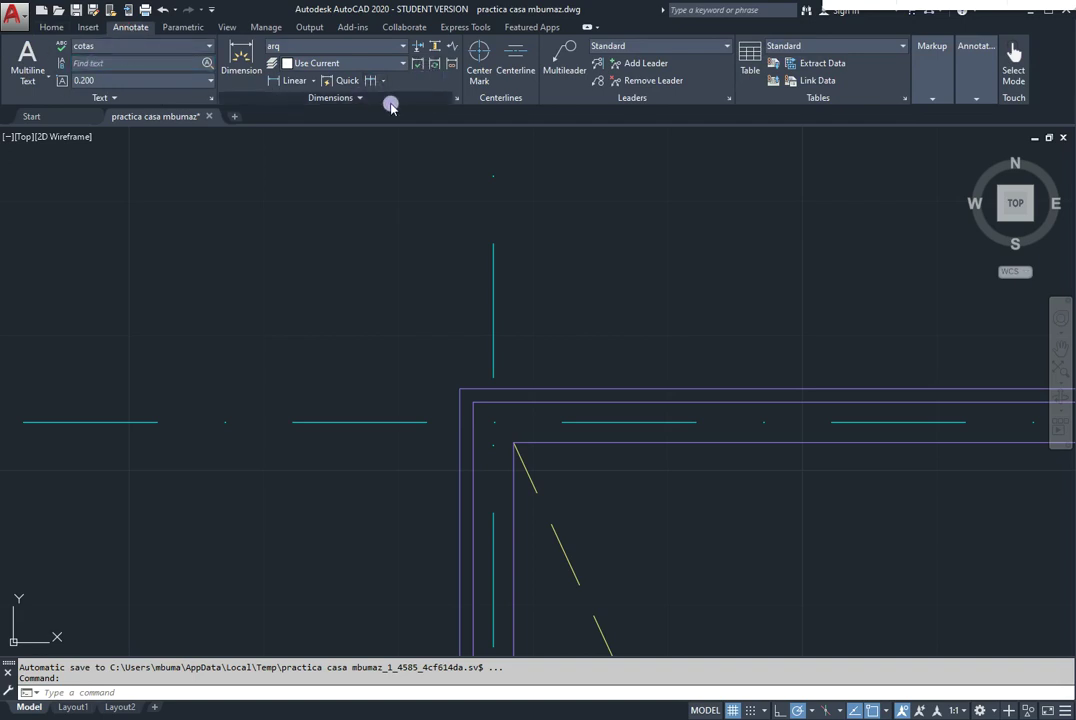
pyautogui.moveTo(420, 292); pyautogui.dragTo(405, 338, button='middle')
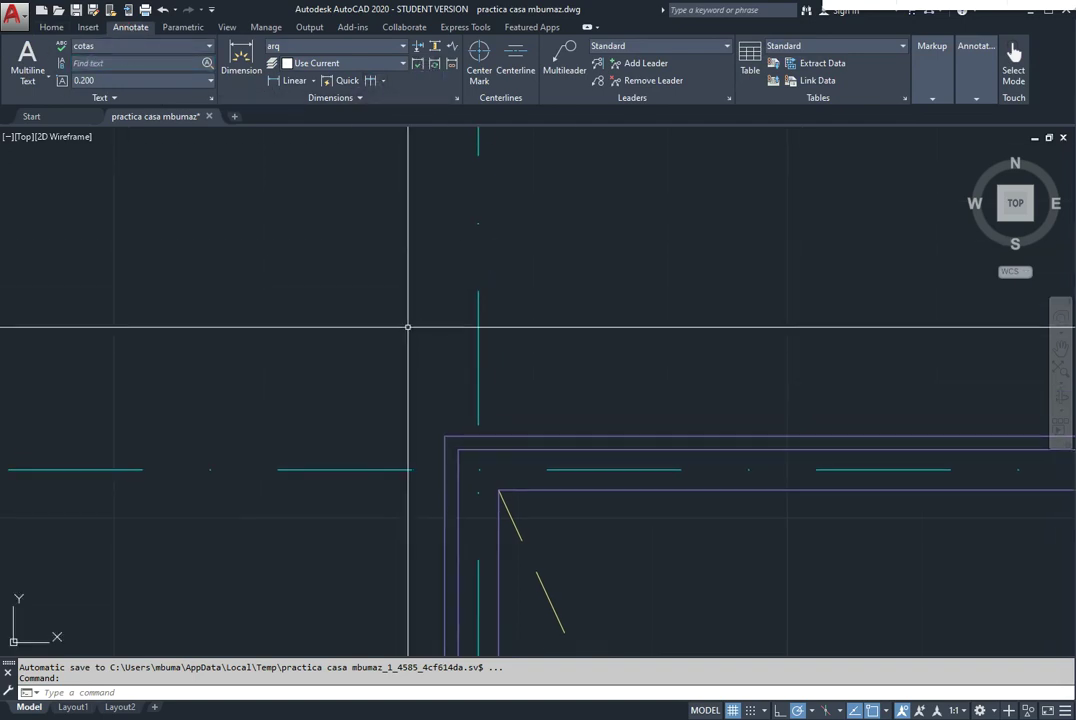
pyautogui.click(293, 81)
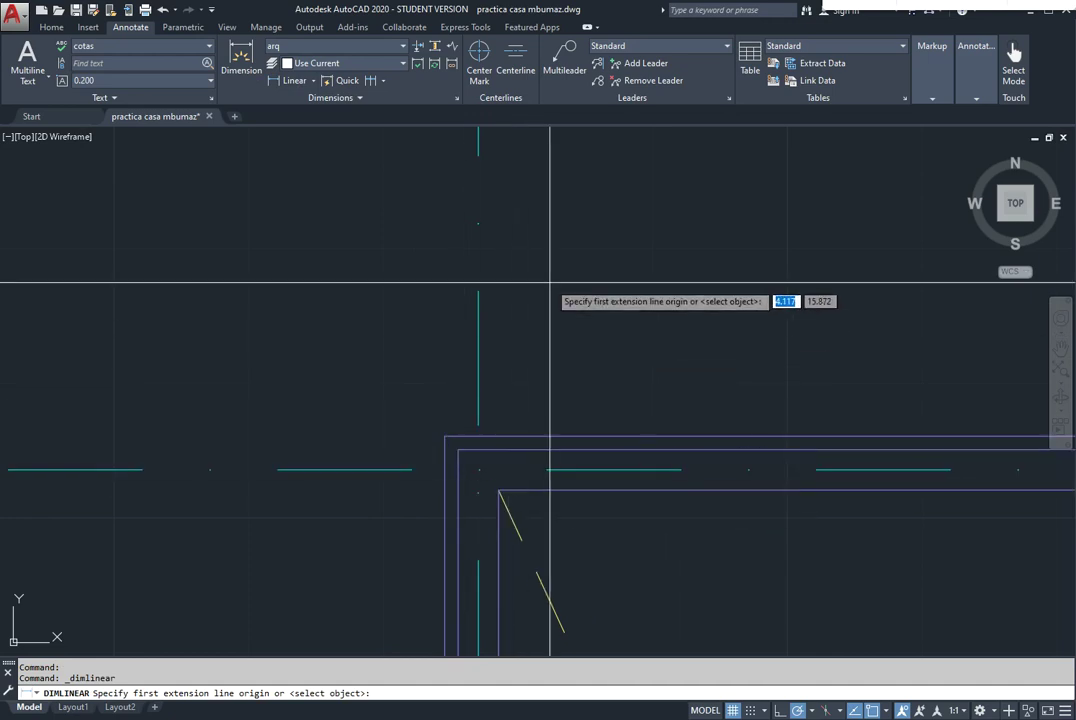
pyautogui.click(445, 437)
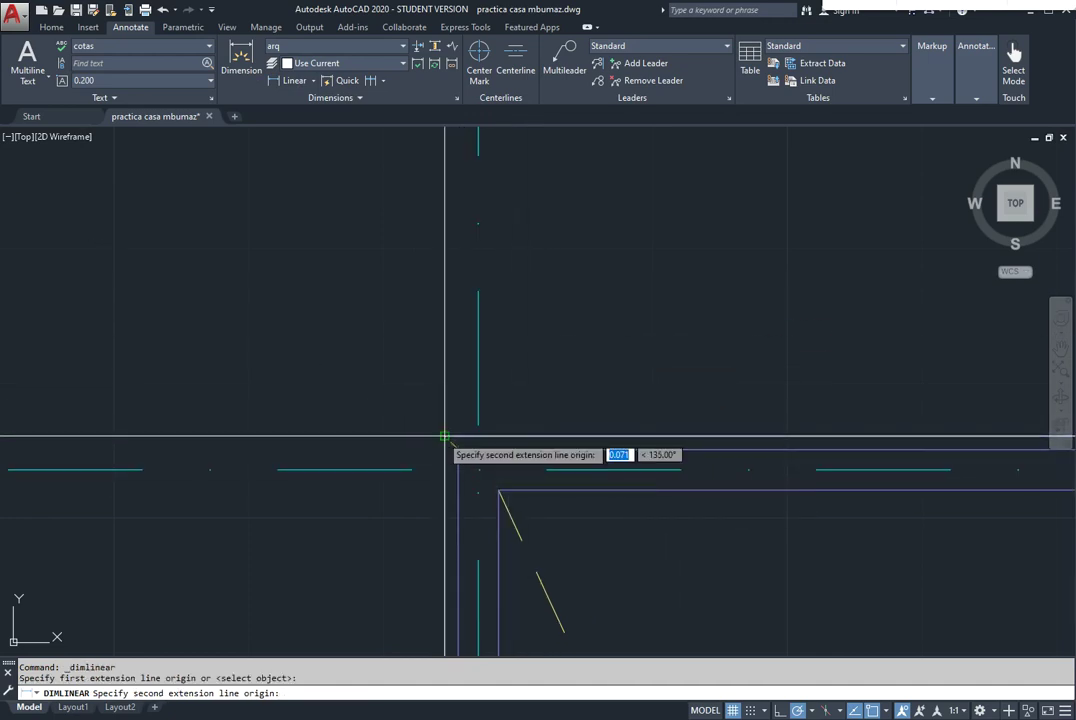
pyautogui.click(444, 436)
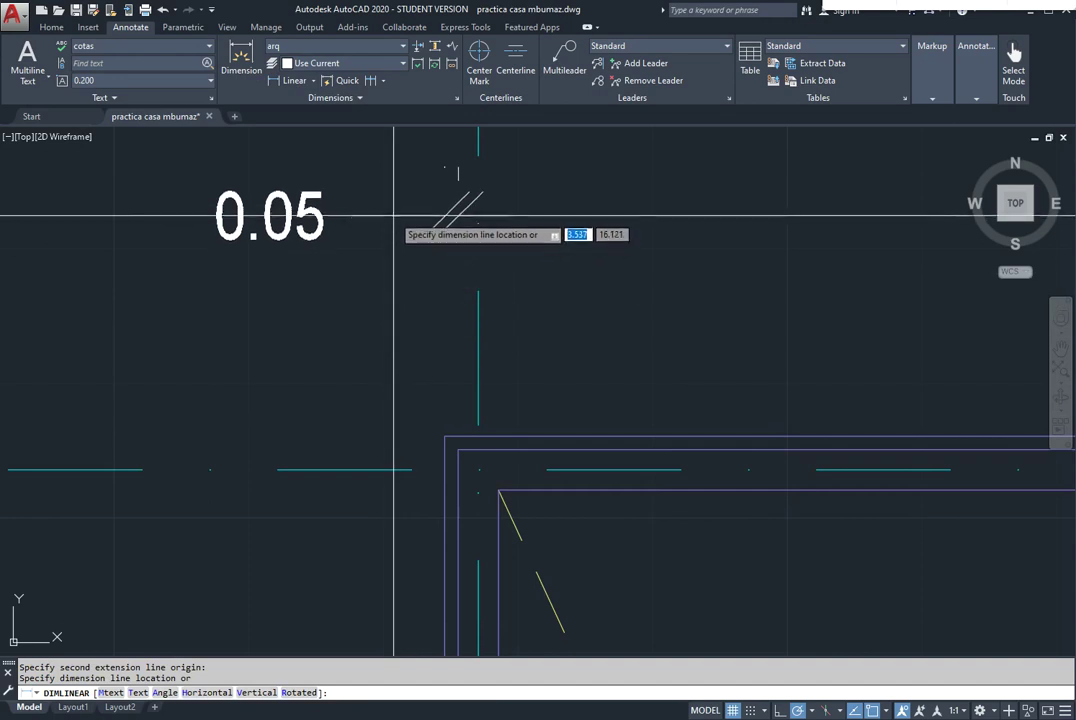
pyautogui.moveTo(394, 174); pyautogui.dragTo(411, 210, button='middle')
pyautogui.scroll(-2, 411, 211)
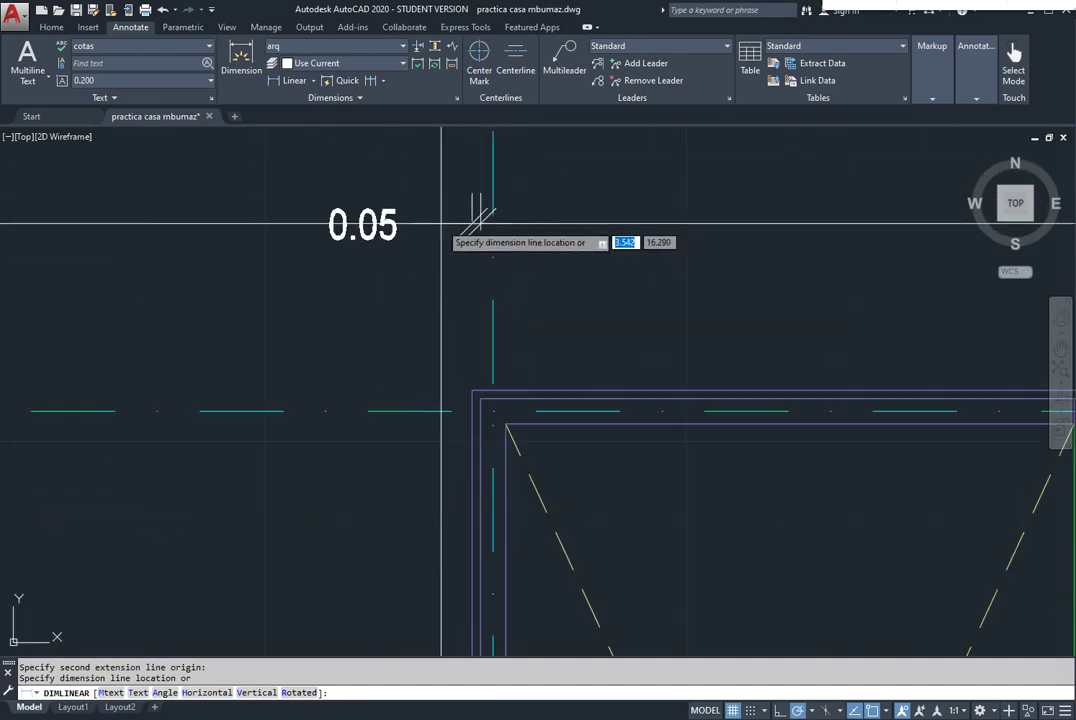
pyautogui.click(416, 217)
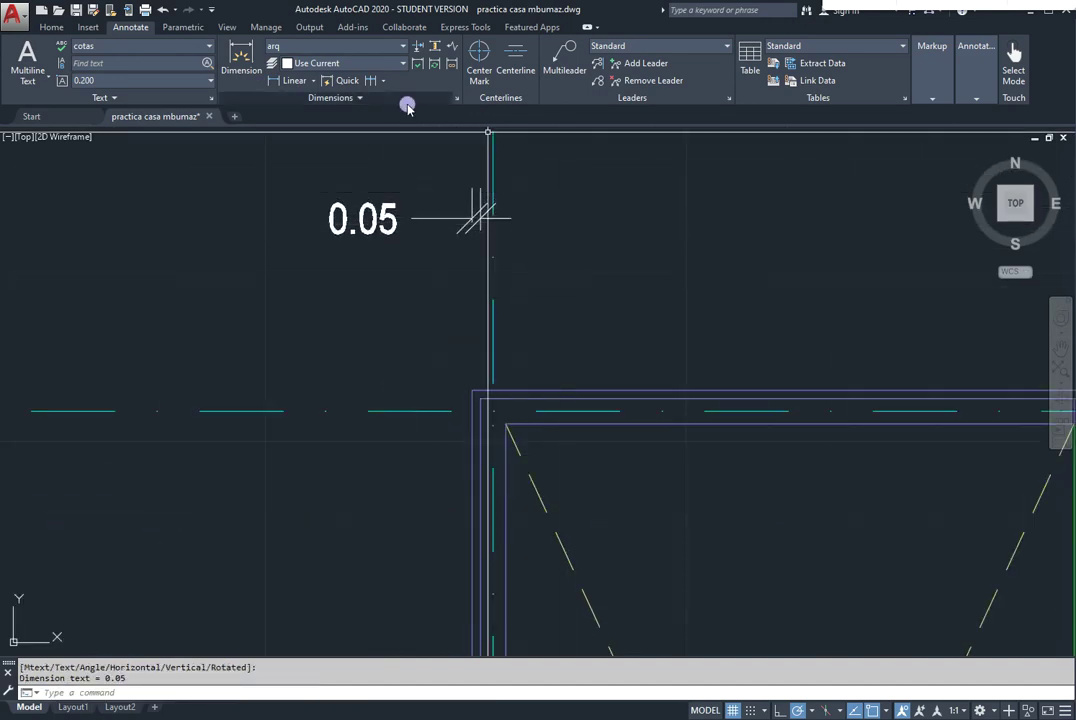
pyautogui.click(317, 82)
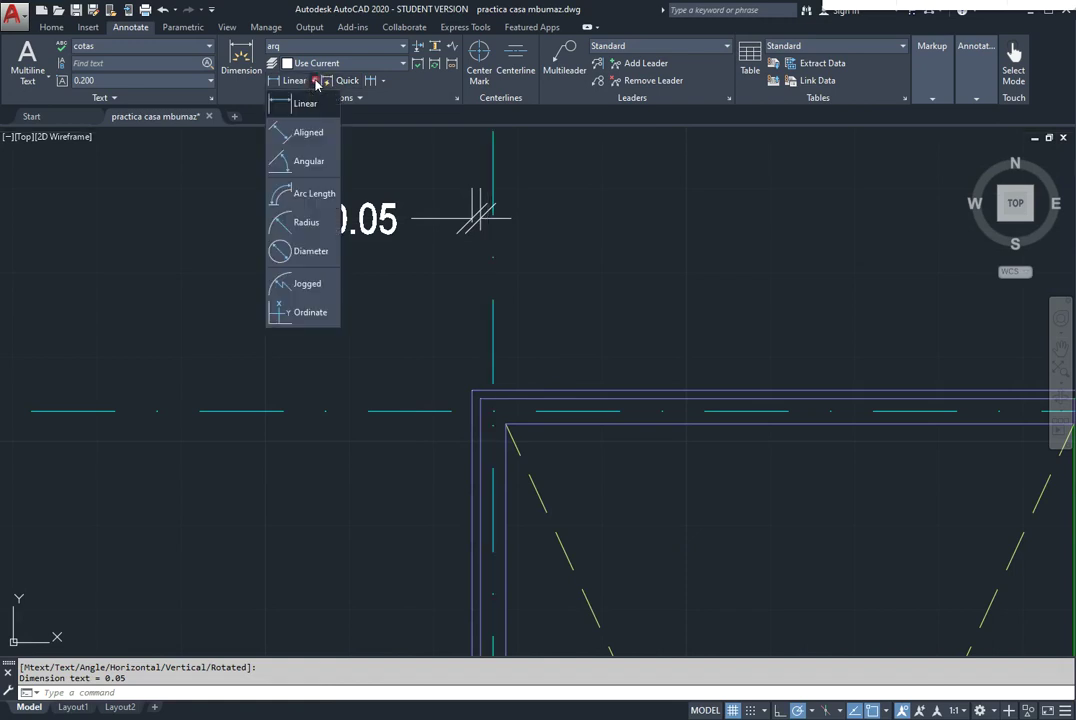
pyautogui.click(304, 133)
pyautogui.click(475, 388)
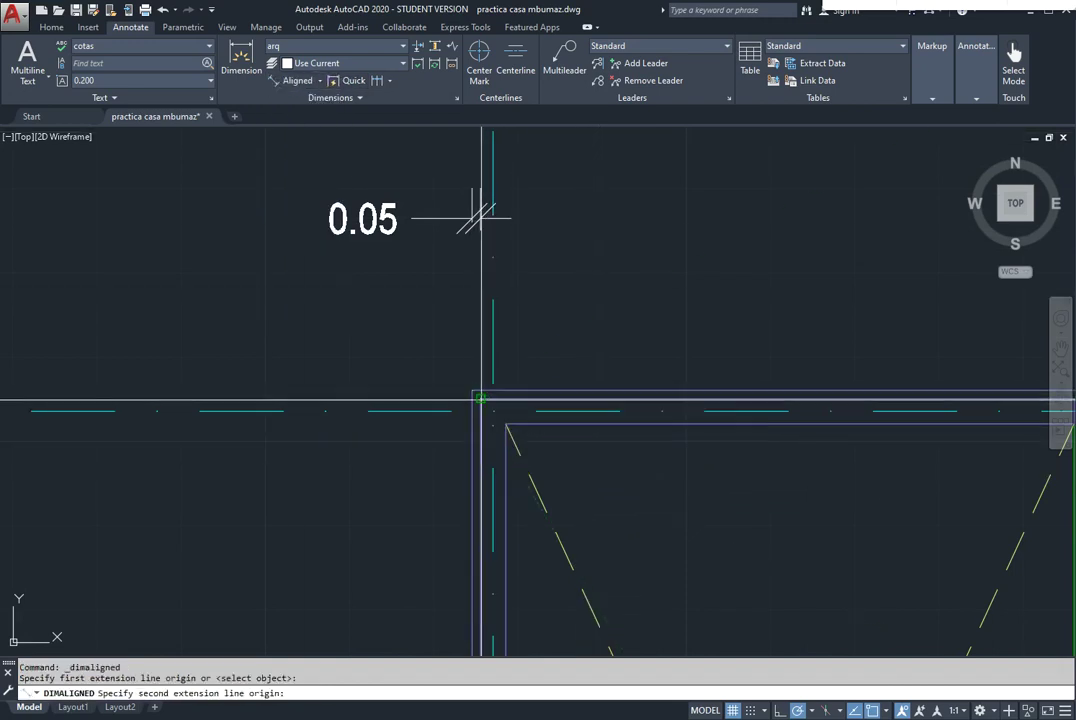
pyautogui.click(481, 394)
pyautogui.click(648, 205)
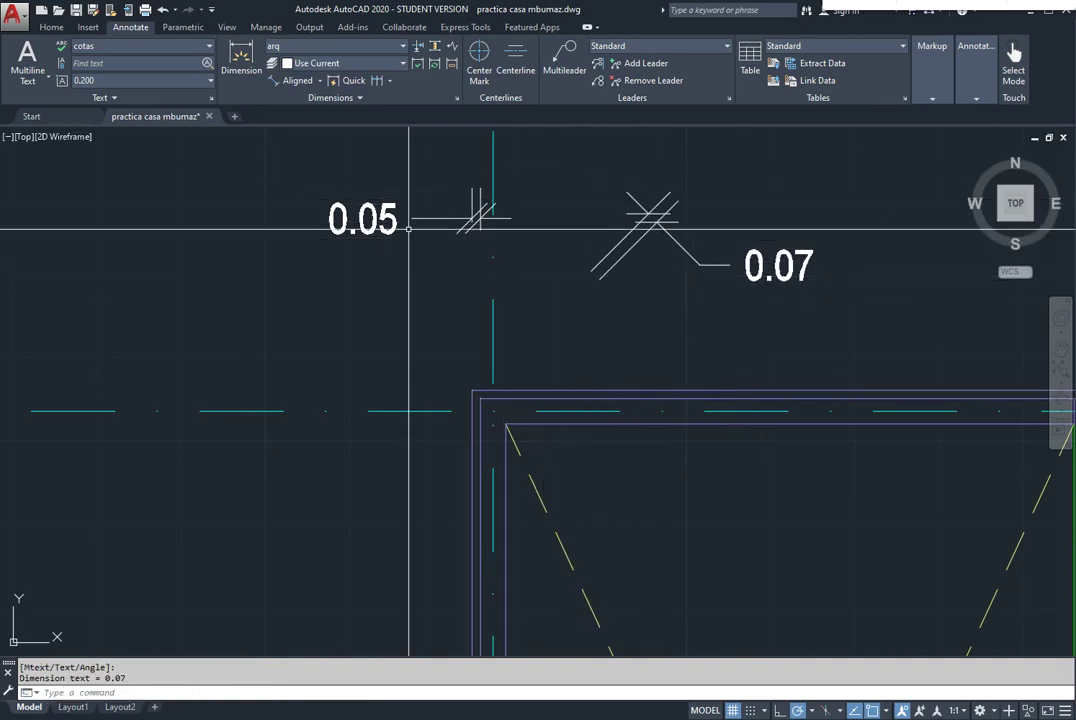
pyautogui.press('Escape')
pyautogui.press('Escape')
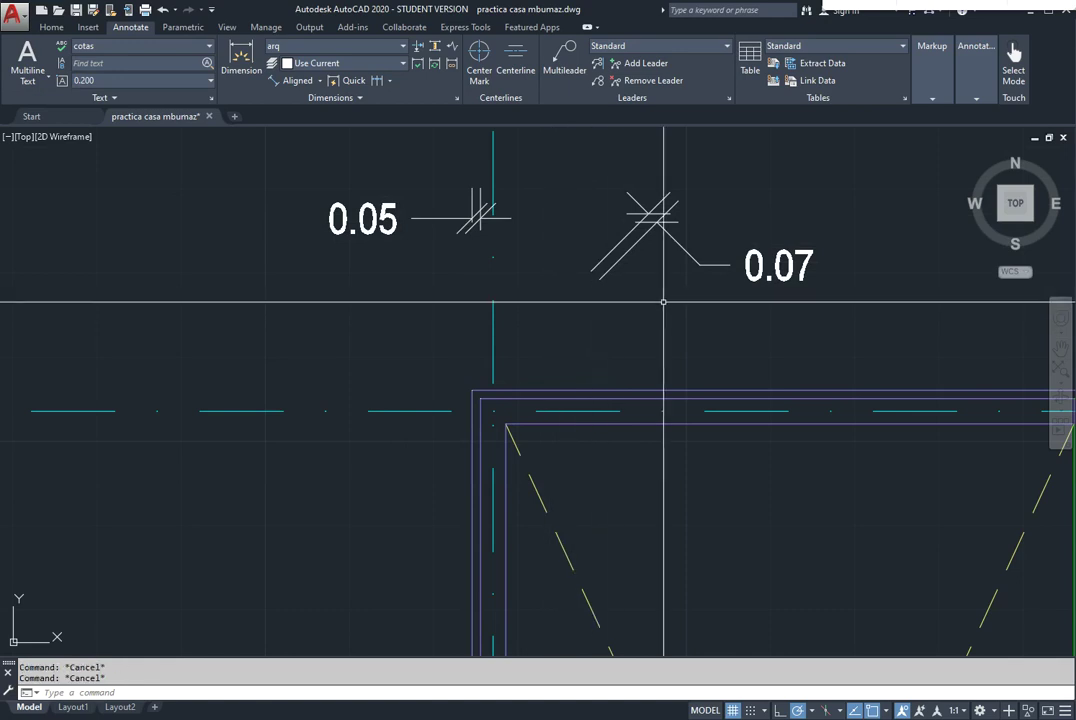
pyautogui.click(713, 259)
pyautogui.click(439, 211)
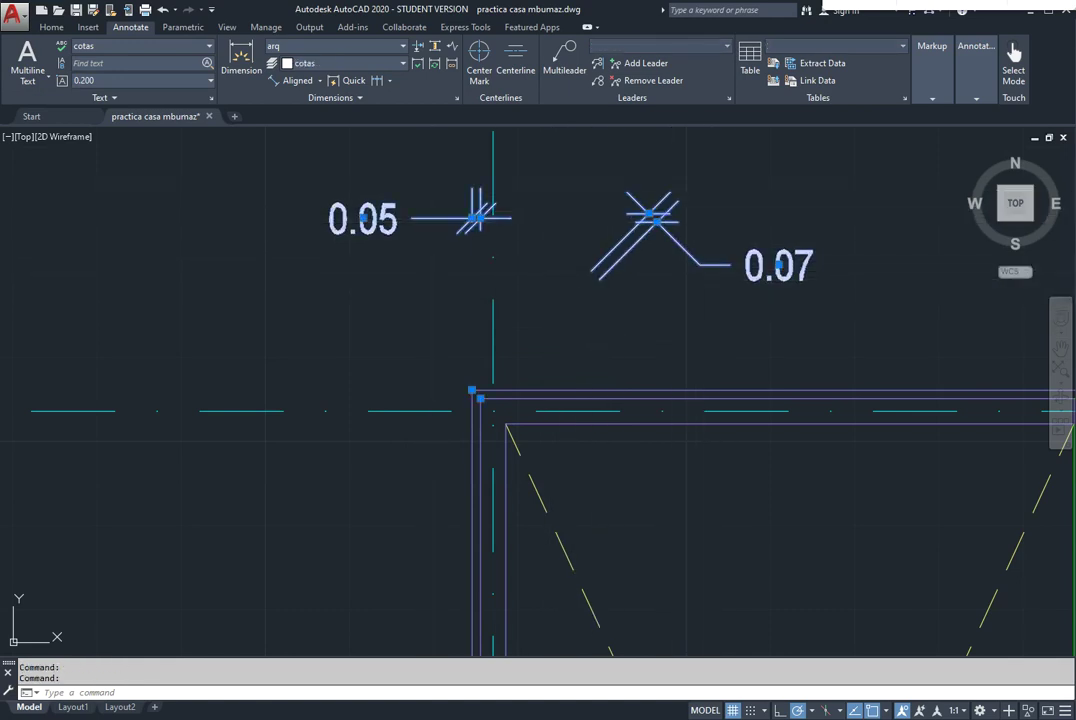
pyautogui.write('E')
pyautogui.press('Return')
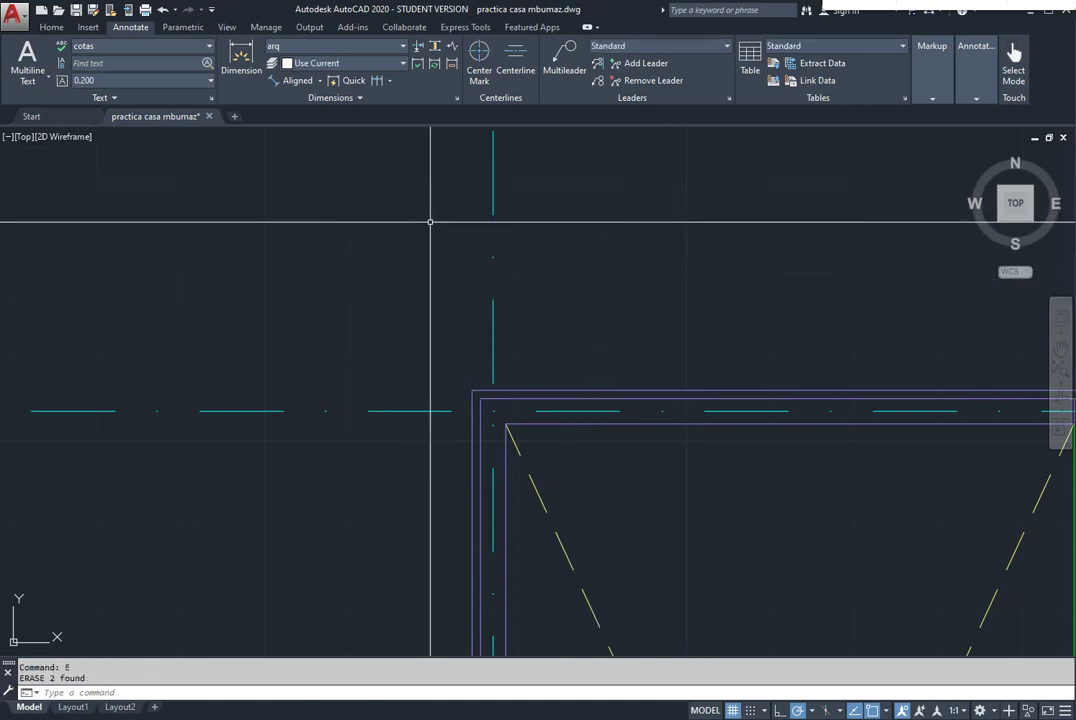
# Place a 0.05 linear dimension above the top-left wall corner
pyautogui.click(320, 82)
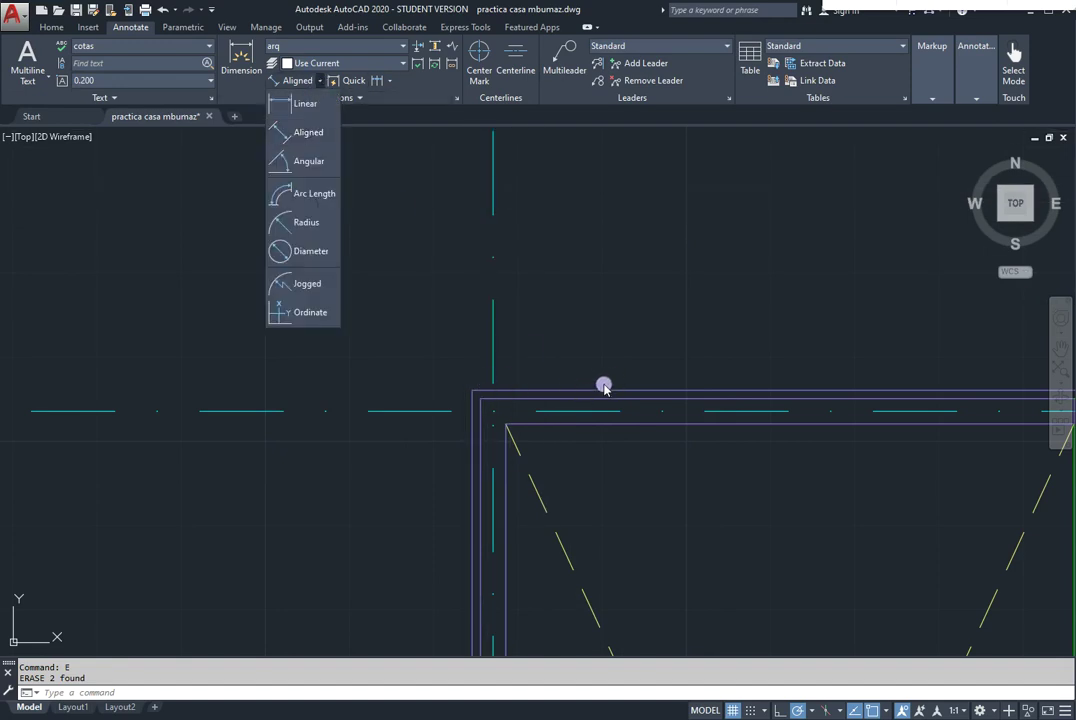
pyautogui.click(305, 105)
pyautogui.moveTo(547, 358); pyautogui.dragTo(523, 326, button='middle')
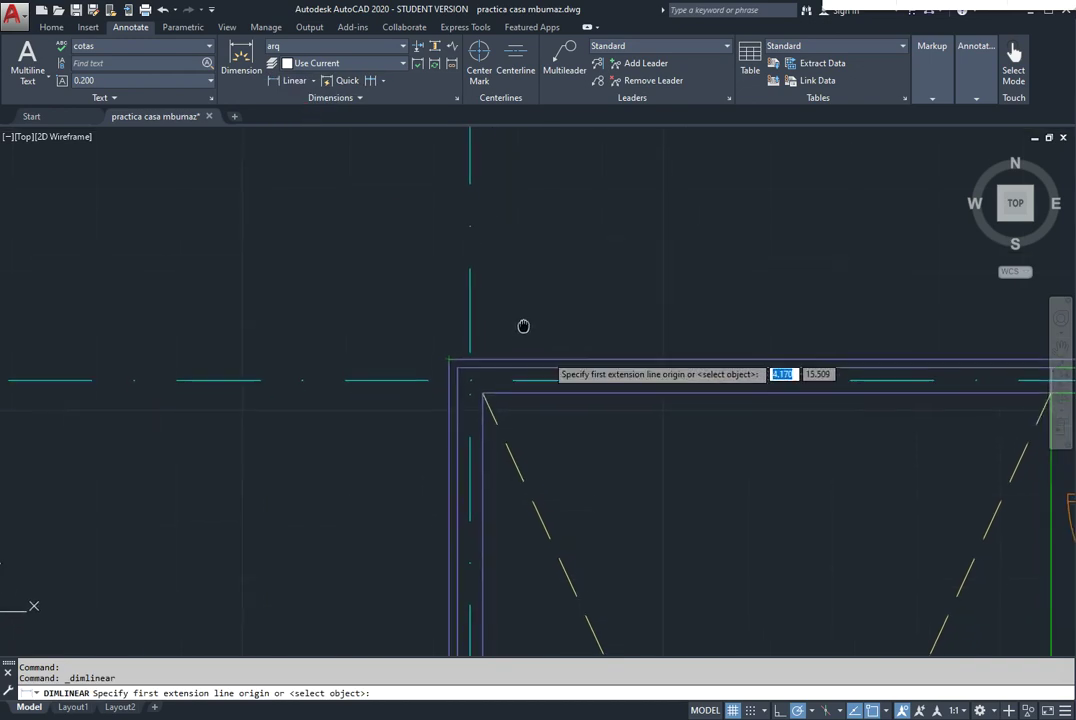
pyautogui.scroll(2, 523, 326)
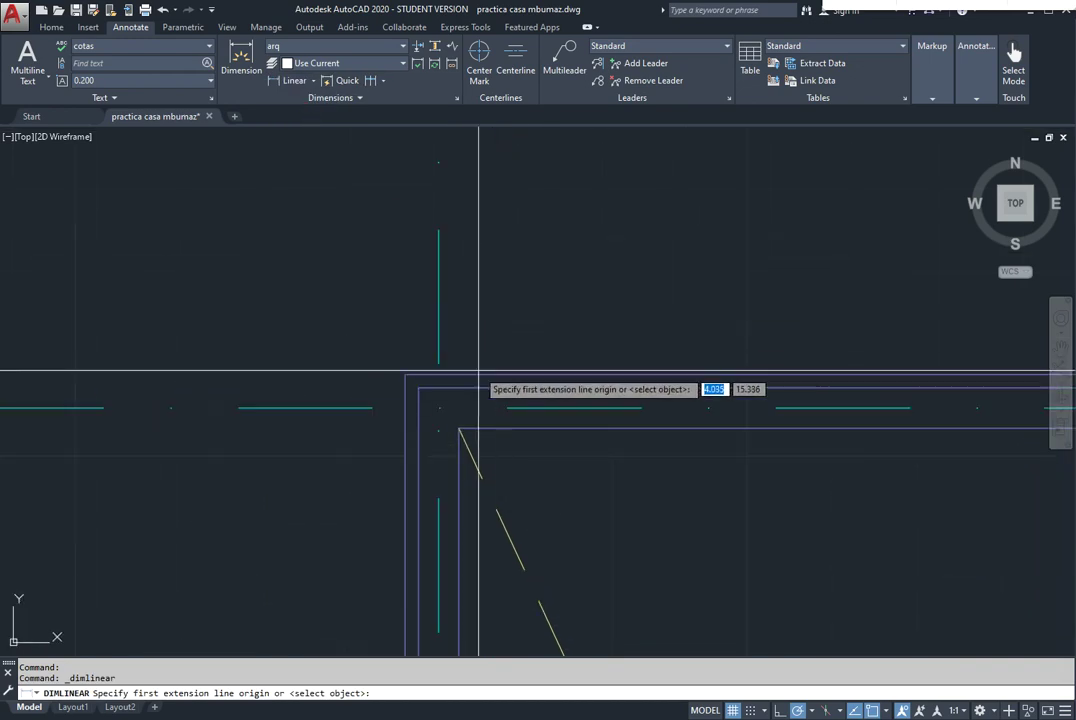
pyautogui.click(405, 375)
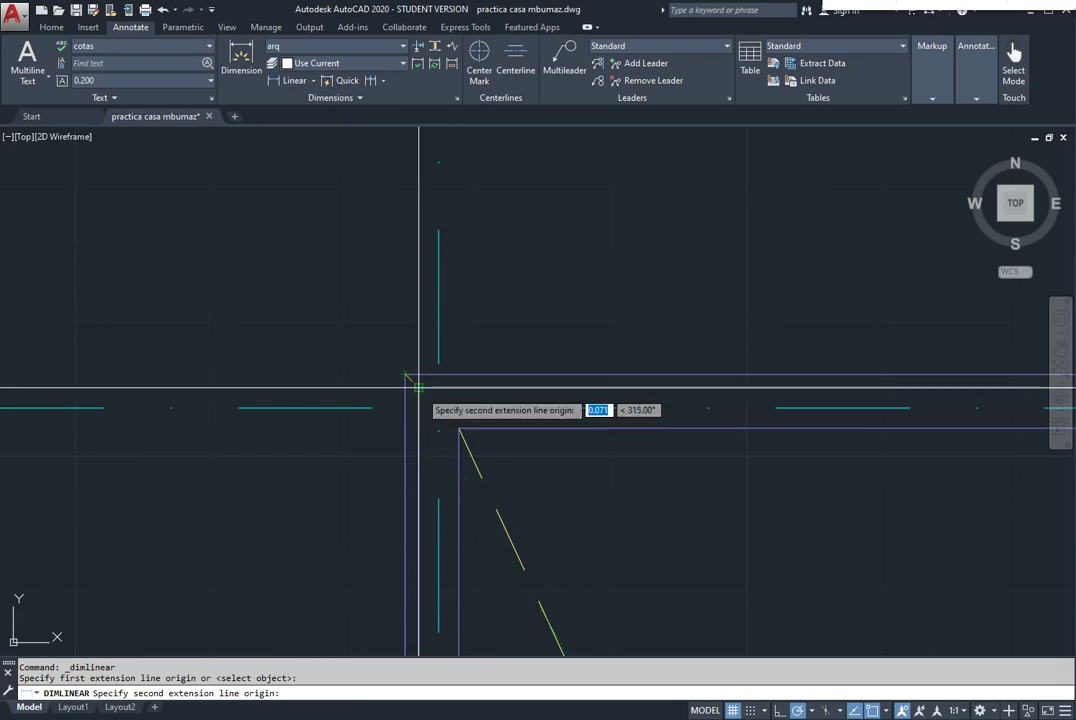
pyautogui.click(418, 387)
pyautogui.scroll(-3, 396, 144)
pyautogui.moveTo(396, 144); pyautogui.dragTo(444, 384, button='middle')
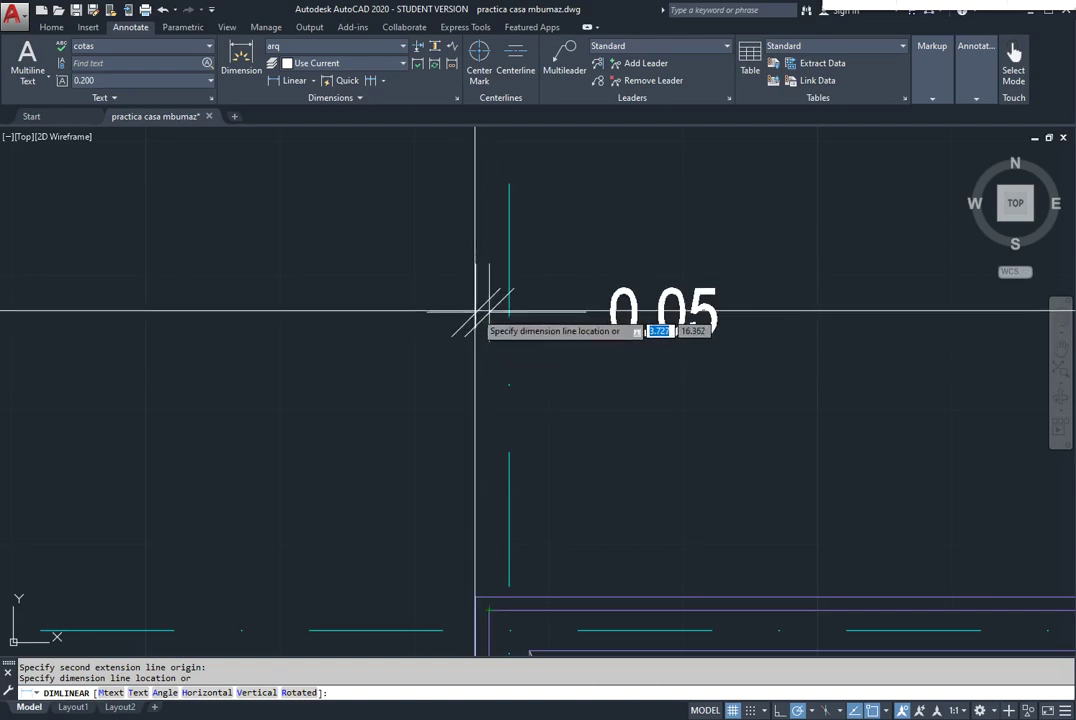
pyautogui.click(427, 279)
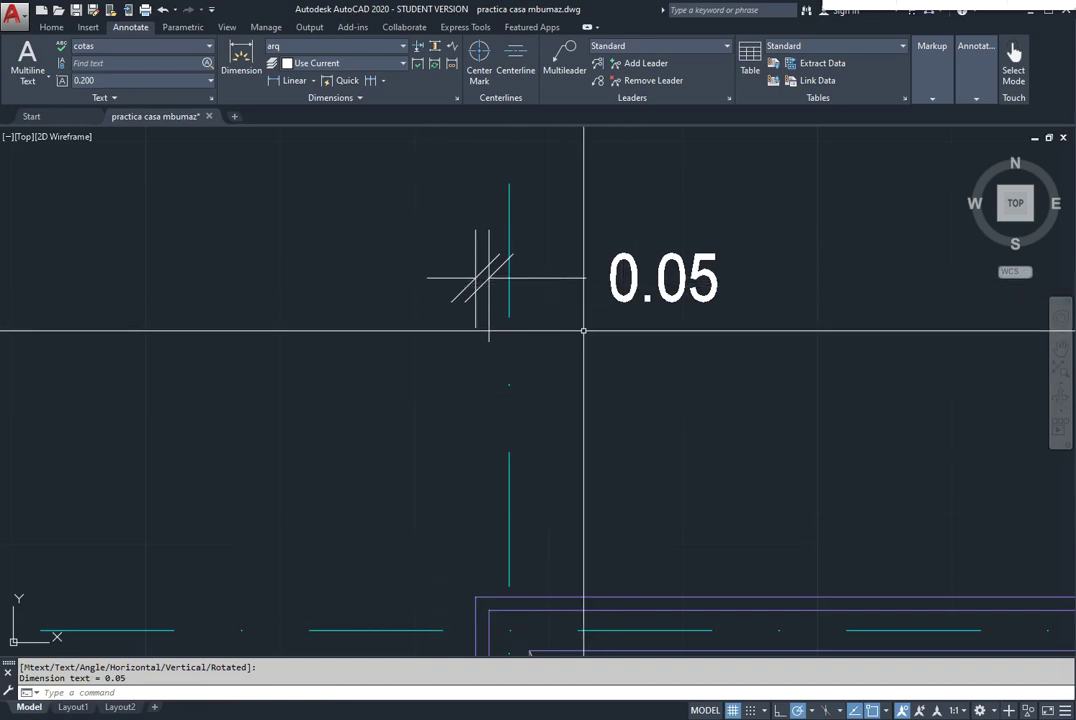
# Move the 0.05 dimension text to the left of its tick marks
pyautogui.click(572, 279)
pyautogui.click(663, 279)
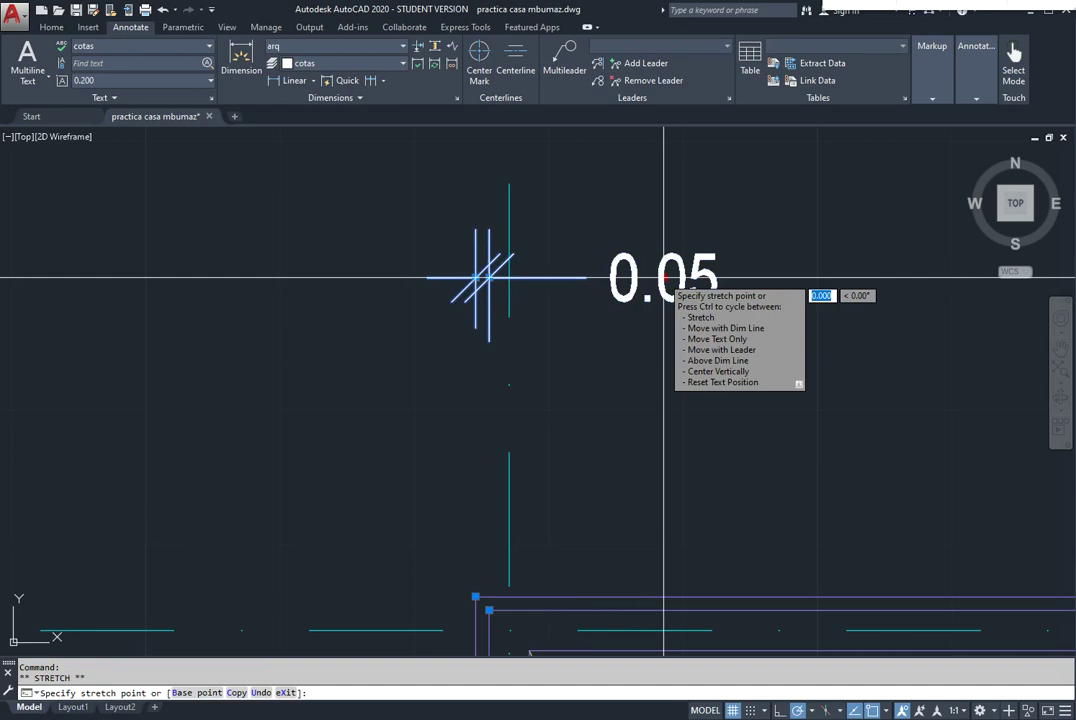
pyautogui.click(373, 278)
pyautogui.scroll(-2, 574, 439)
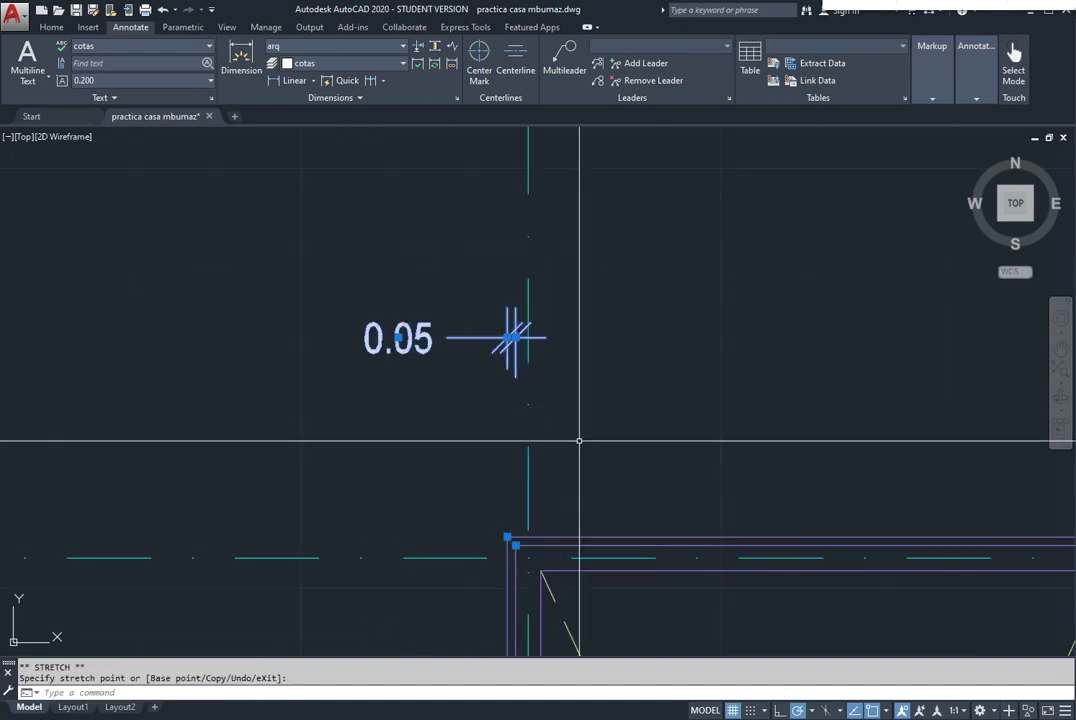
pyautogui.moveTo(574, 439); pyautogui.dragTo(507, 410, button='middle')
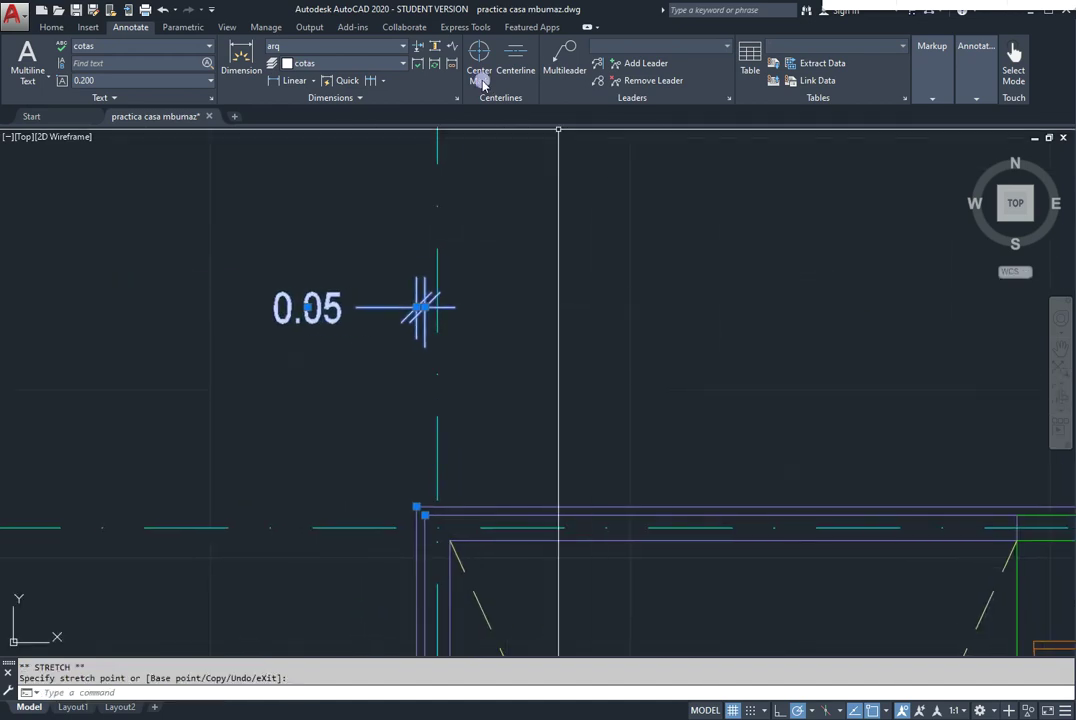
pyautogui.scroll(-4, 617, 379)
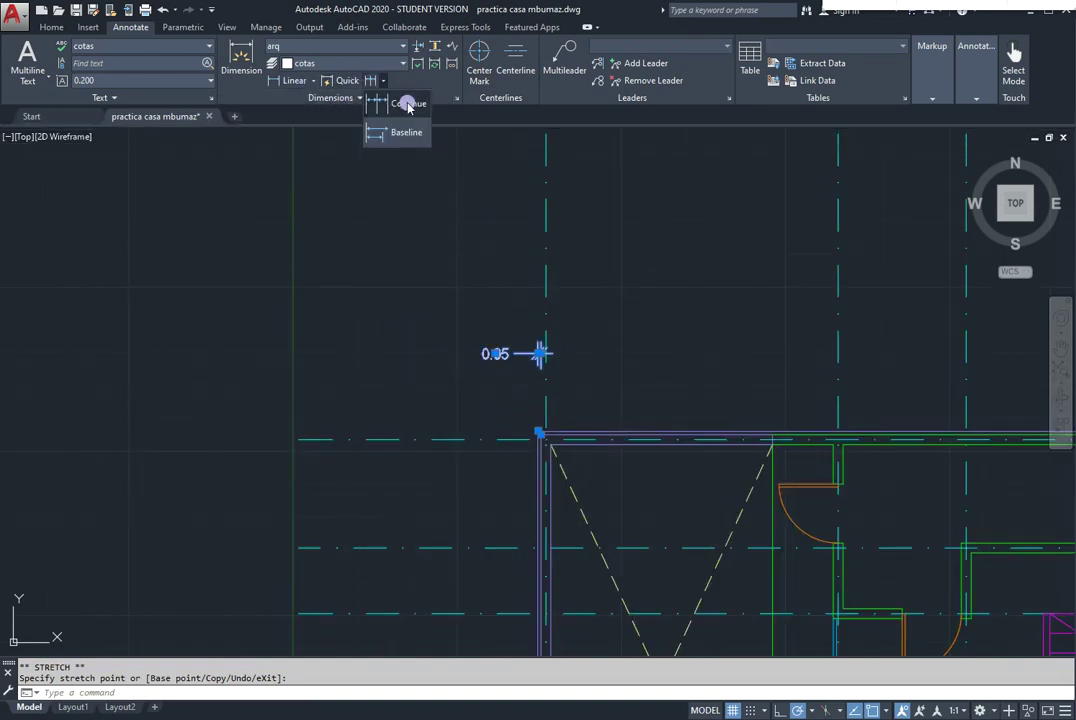
# Continue the chain from the 0.05 dimension with the 0.15 wall-thickness segment
pyautogui.click(398, 106)
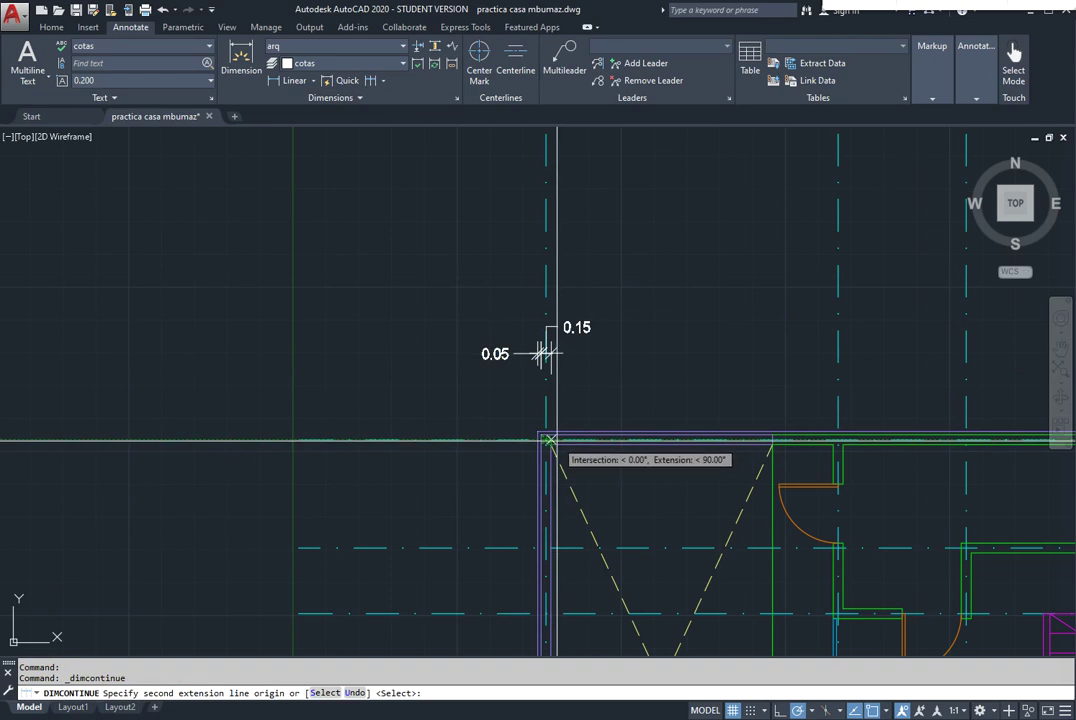
pyautogui.scroll(-2, 567, 442)
pyautogui.scroll(2, 566, 445)
pyautogui.scroll(3, 560, 440)
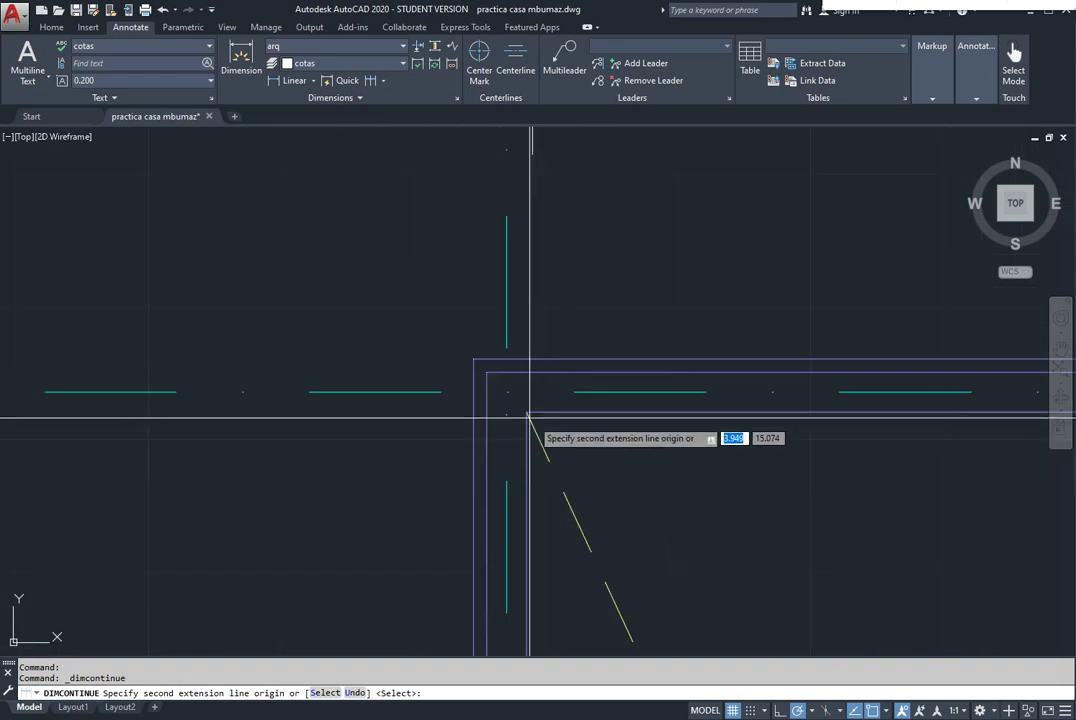
pyautogui.click(528, 410)
pyautogui.scroll(-4, 528, 336)
pyautogui.scroll(-5, 557, 330)
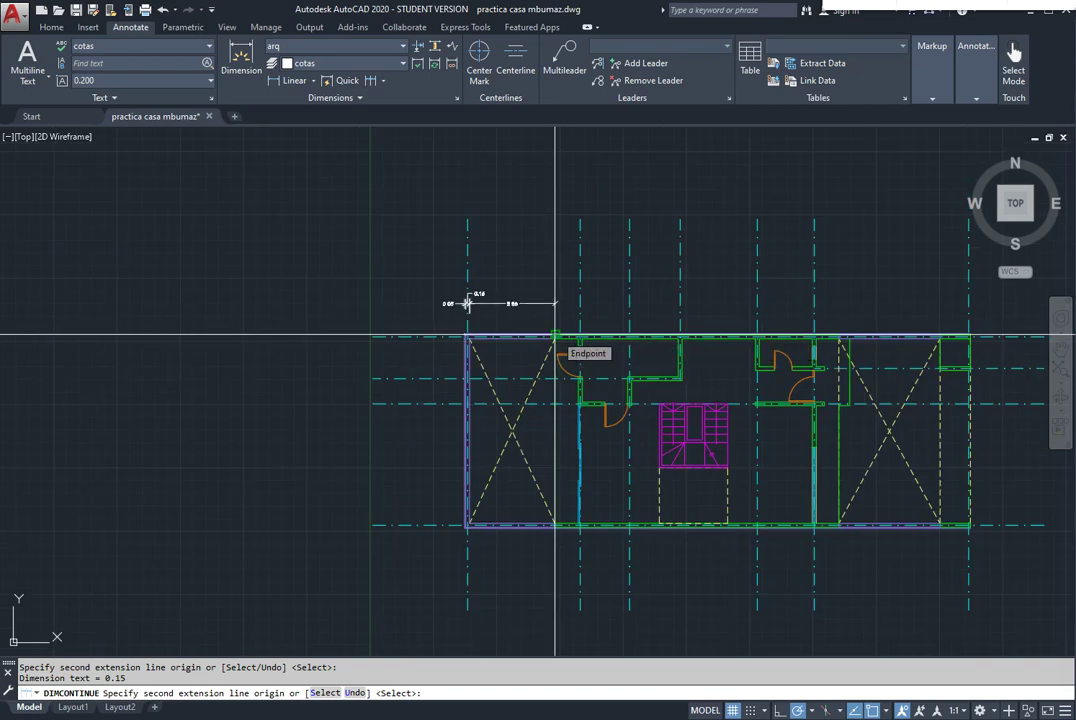
pyautogui.scroll(6, 548, 332)
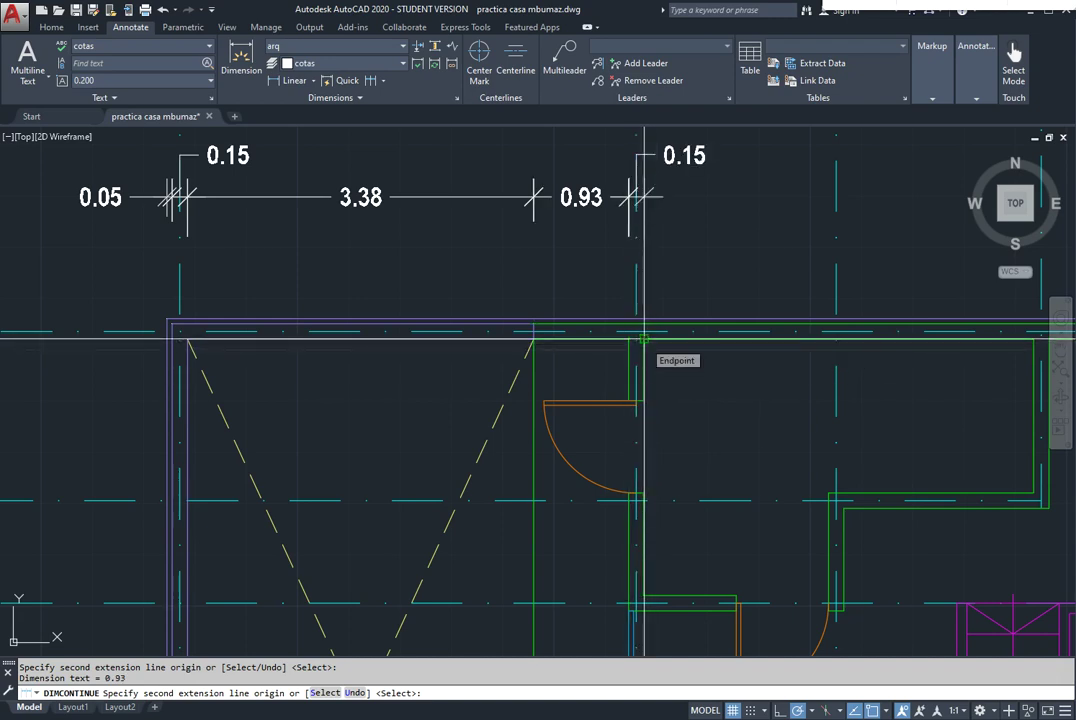
pyautogui.scroll(-2, 747, 340)
pyautogui.scroll(3, 576, 320)
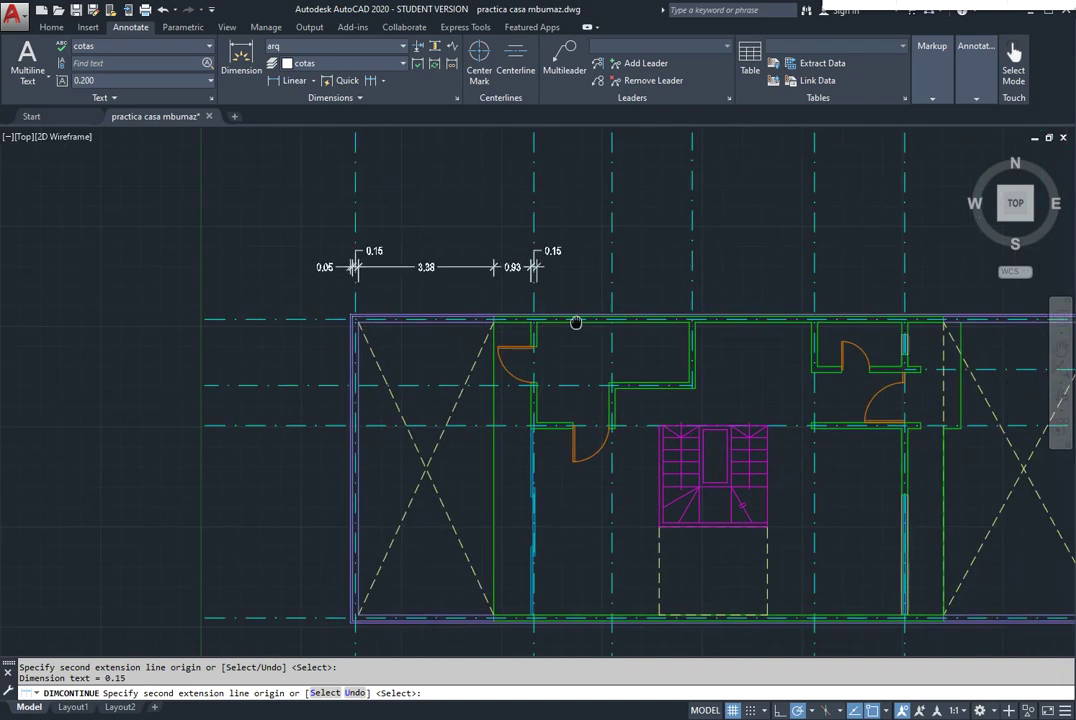
pyautogui.scroll(-2, 556, 338)
pyautogui.scroll(5, 661, 330)
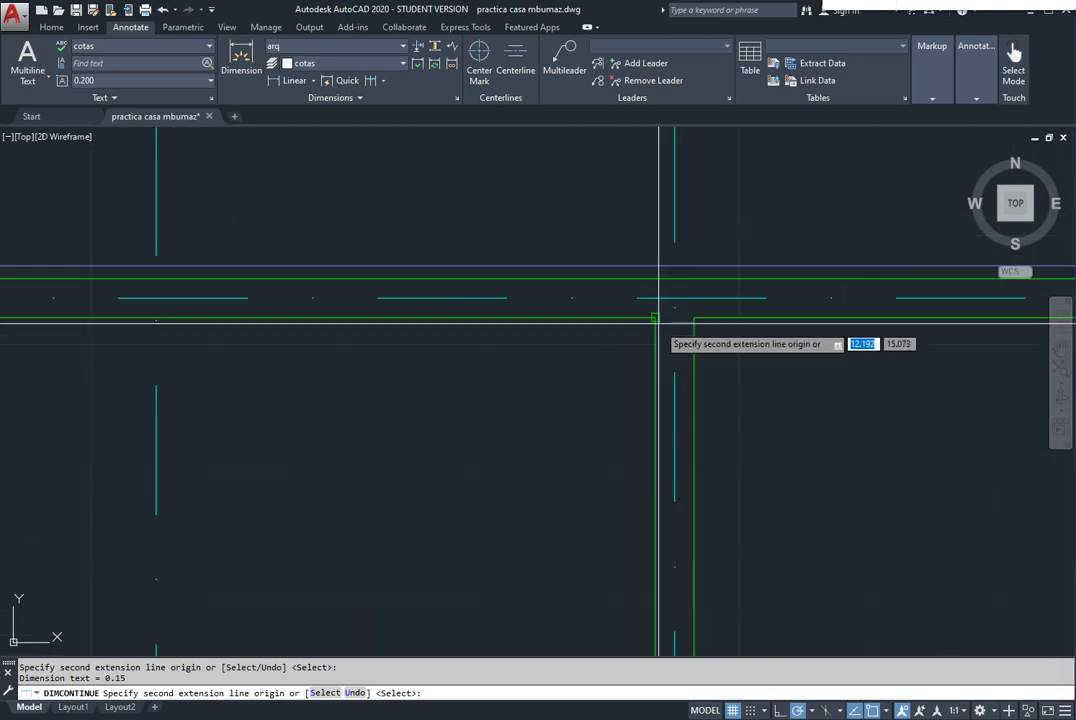
pyautogui.scroll(-5, 715, 350)
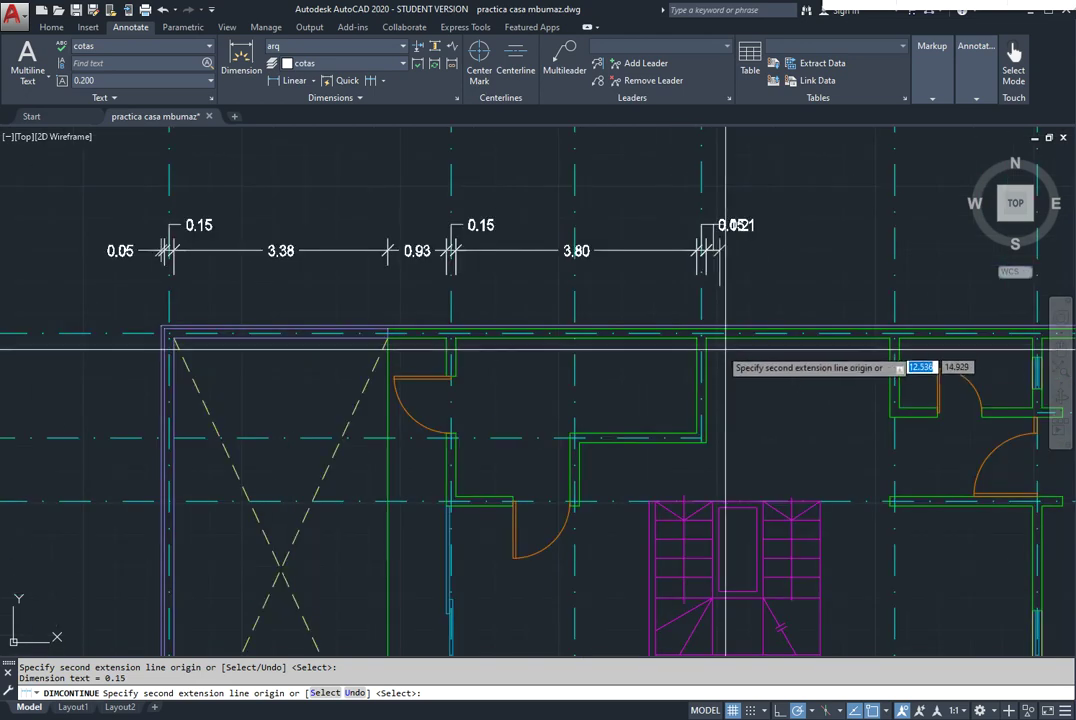
pyautogui.moveTo(764, 355); pyautogui.dragTo(437, 365, button='middle')
pyautogui.scroll(3, 544, 353)
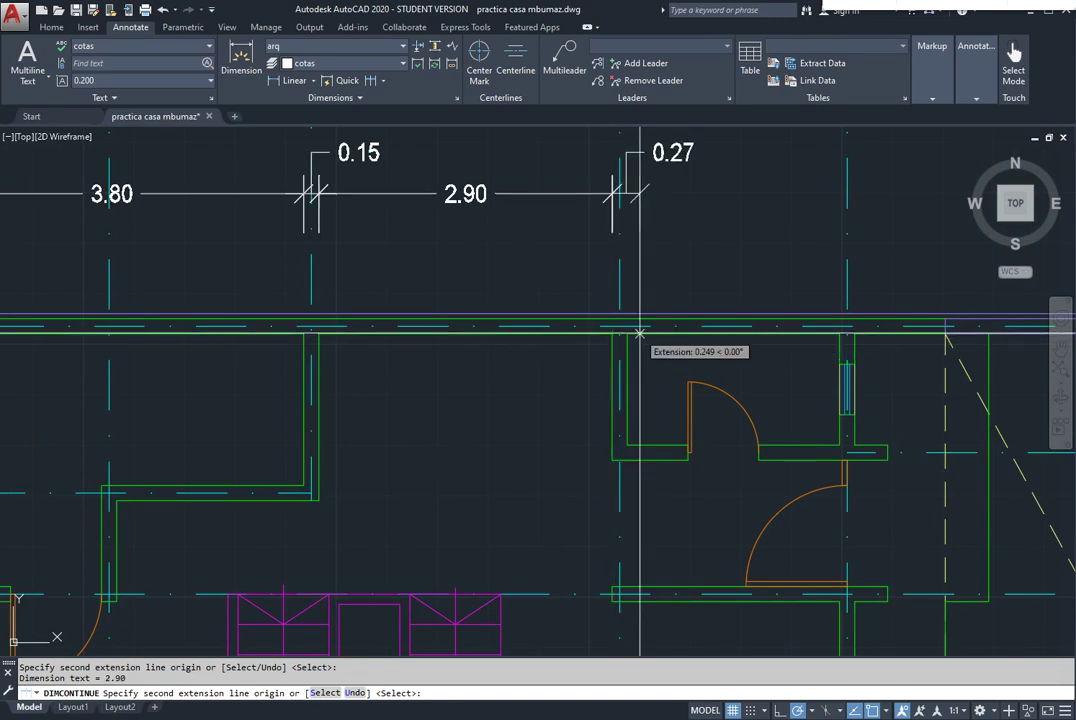
# Extend the chain along the top wall to the 1.20 segment at the right end
pyautogui.click(633, 333)
pyautogui.moveTo(732, 340); pyautogui.dragTo(463, 370, button='middle')
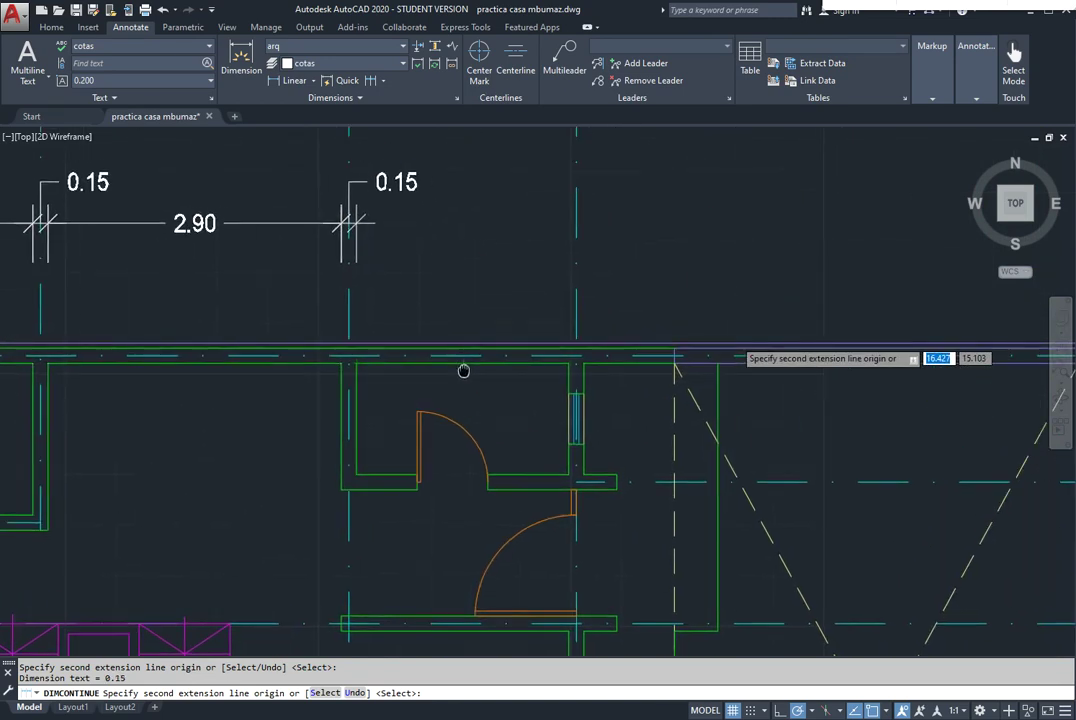
pyautogui.click(585, 363)
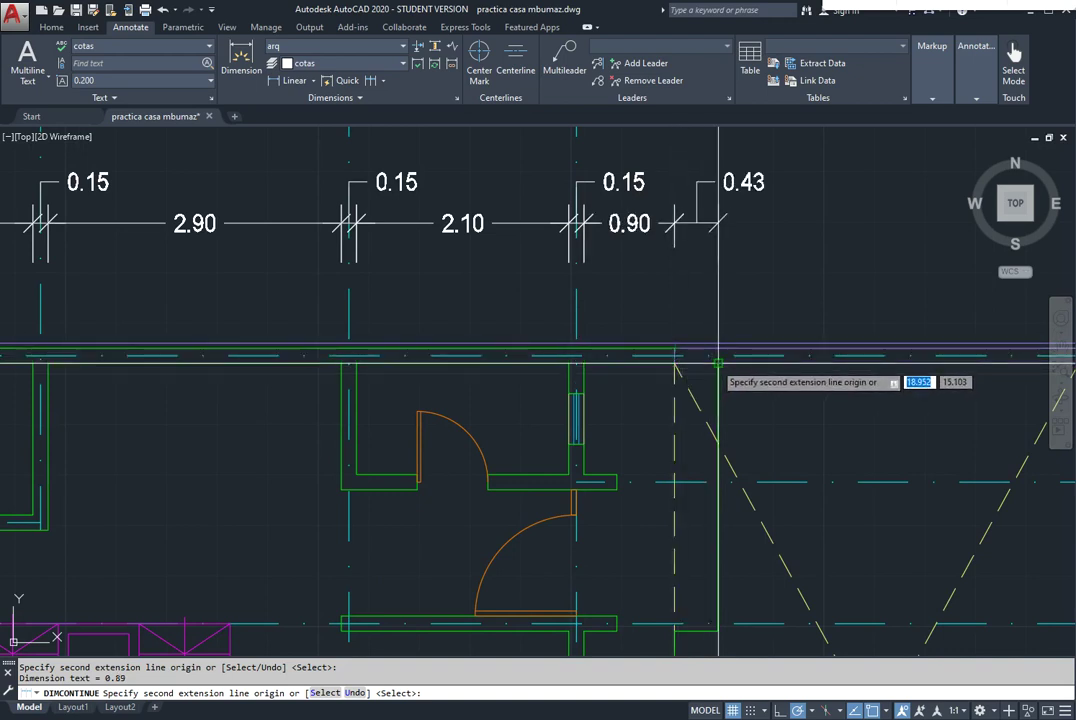
pyautogui.scroll(-3, 718, 362)
pyautogui.scroll(2, 540, 362)
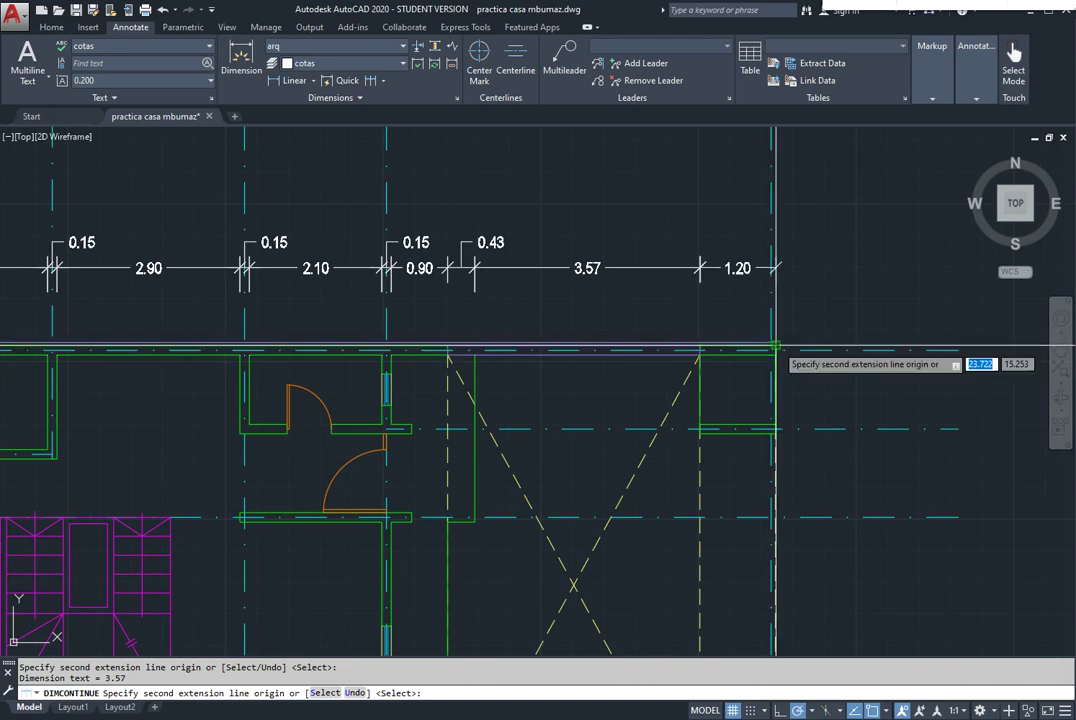
pyautogui.click(773, 346)
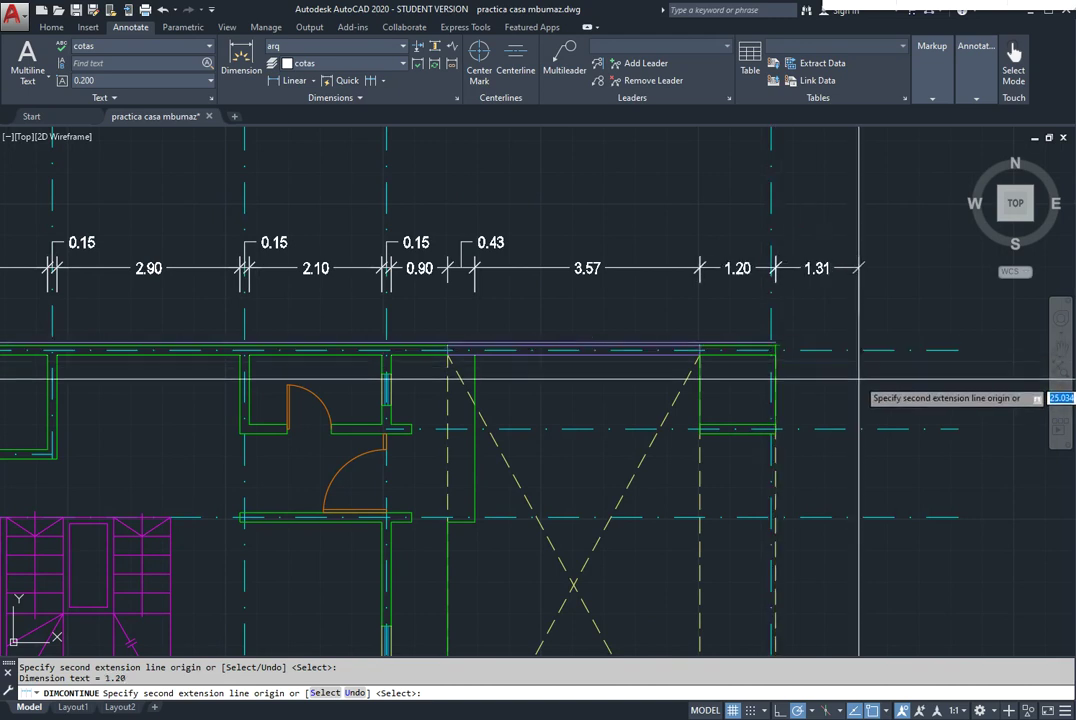
pyautogui.press('Return')
pyautogui.scroll(3, 860, 380)
# Cancel DIMCONTINUE and pan along the top wall to review the chain from 0.05 to 1.20
pyautogui.scroll(-6, 596, 276)
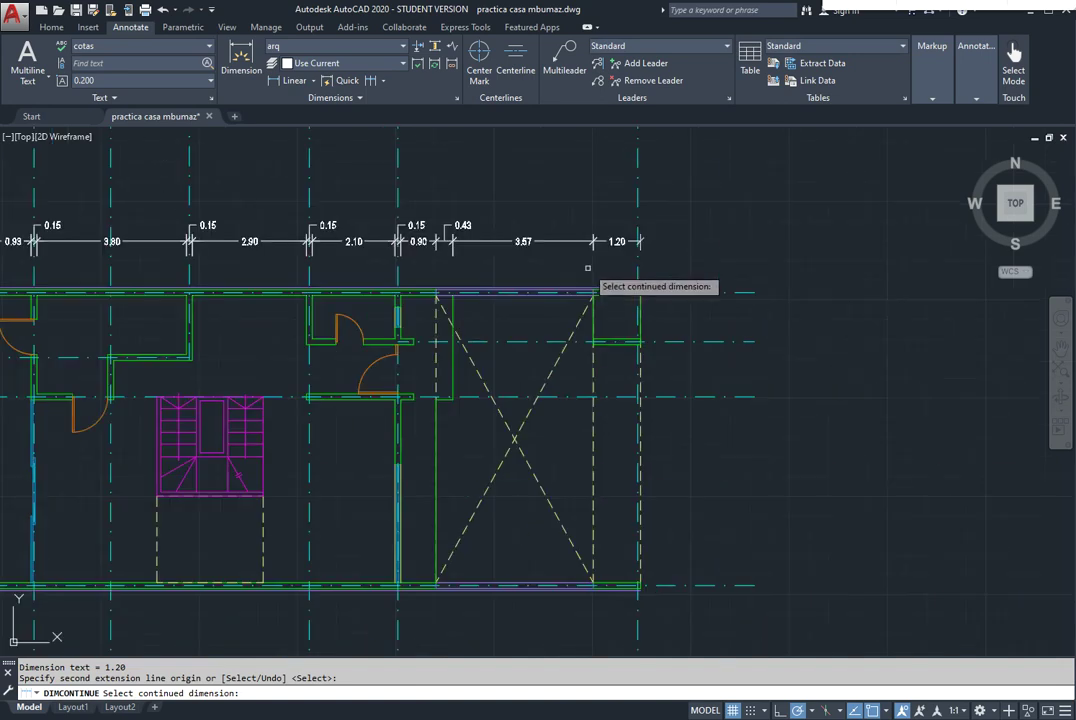
pyautogui.moveTo(361, 341); pyautogui.dragTo(546, 322, button='middle')
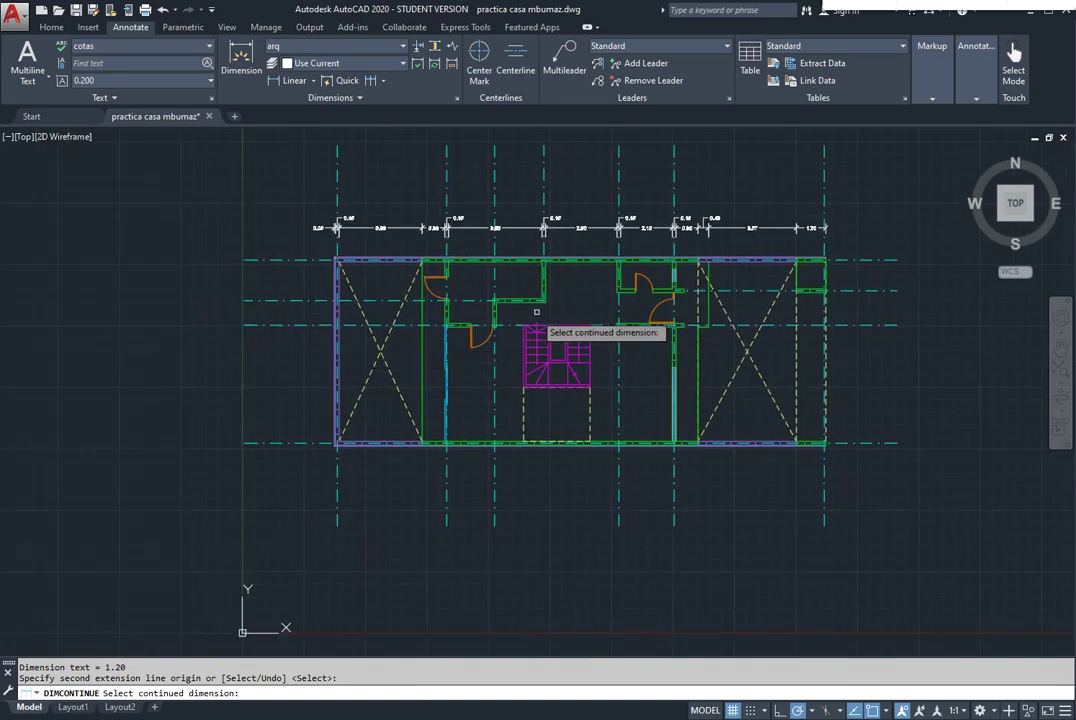
pyautogui.press('Escape')
pyautogui.scroll(2, 513, 247)
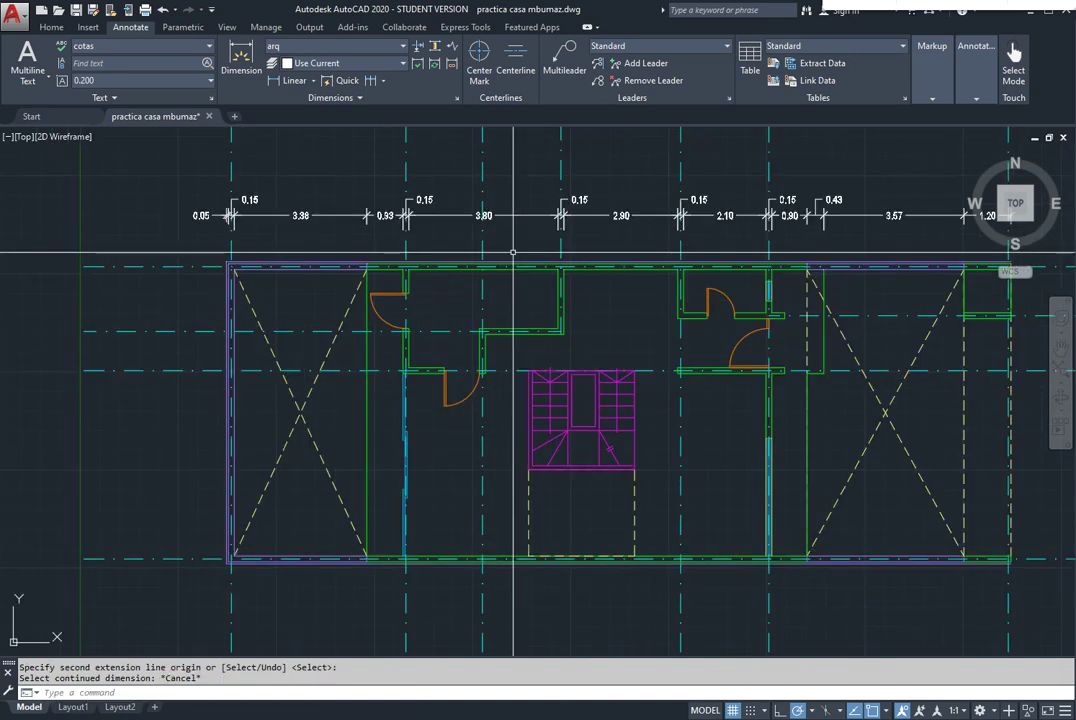
pyautogui.moveTo(511, 300); pyautogui.dragTo(427, 331, button='middle')
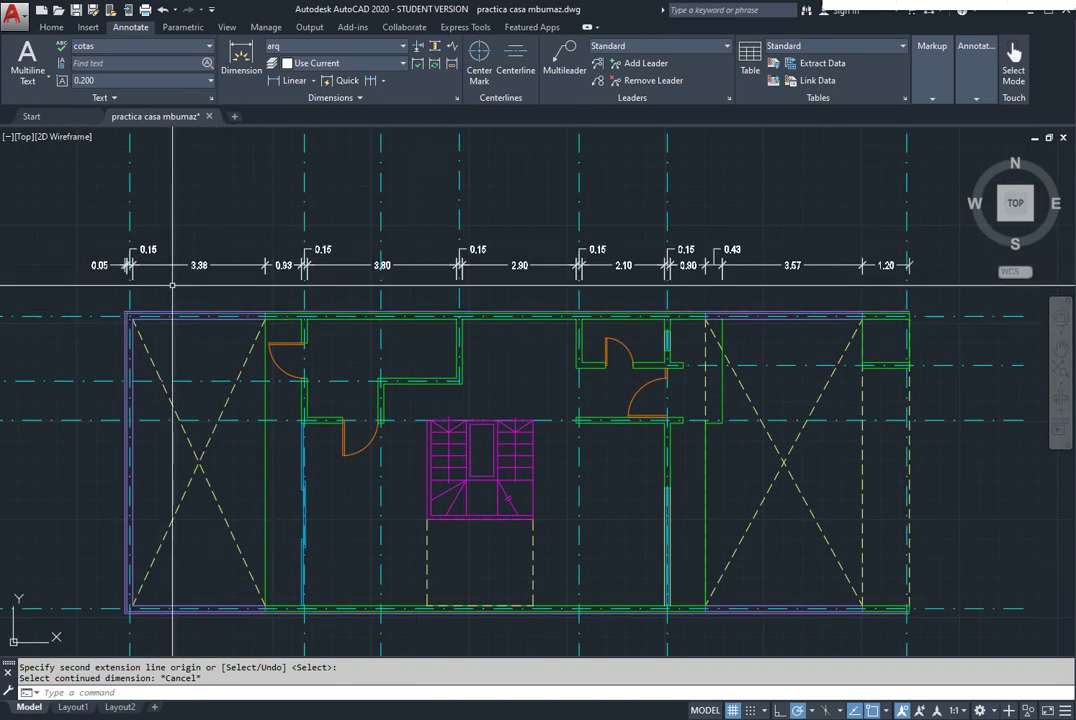
pyautogui.scroll(-2, 629, 564)
pyautogui.moveTo(638, 366); pyautogui.dragTo(582, 303, button='middle')
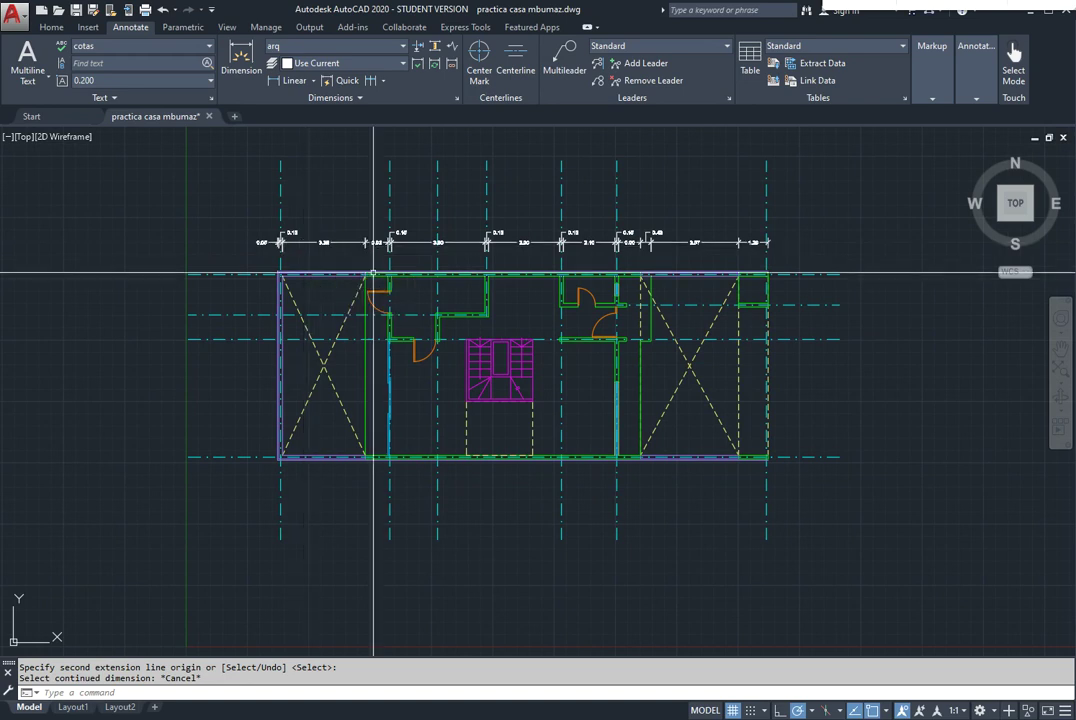
pyautogui.scroll(2, 413, 273)
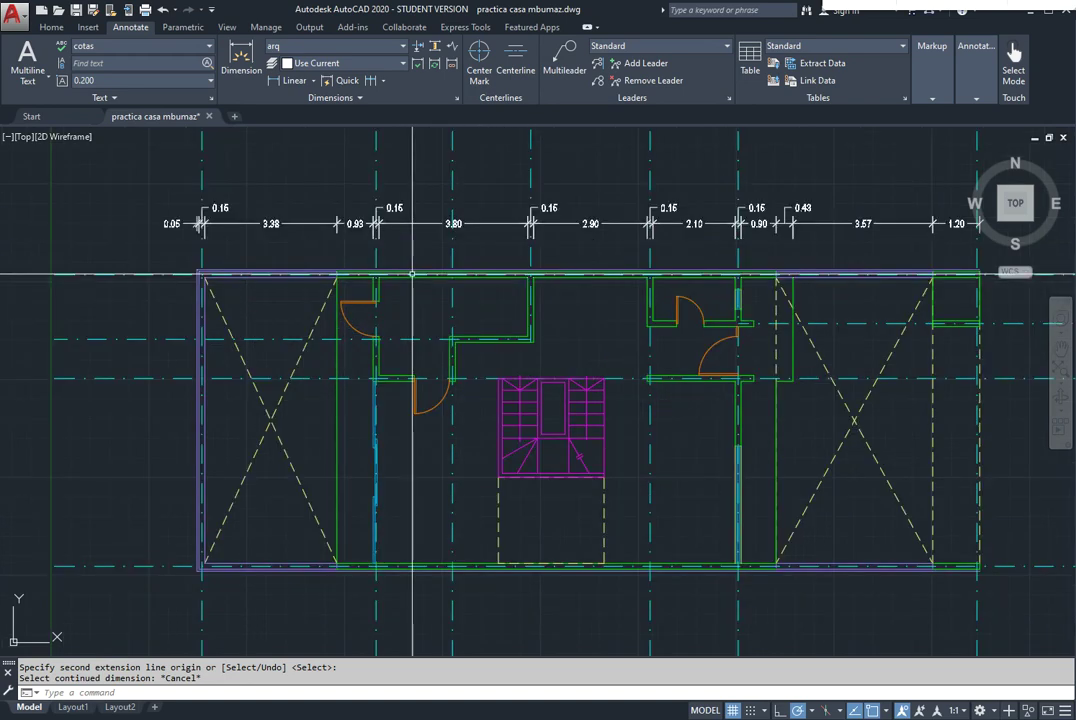
pyautogui.scroll(1, 427, 307)
pyautogui.scroll(-1, 419, 312)
pyautogui.scroll(-2, 419, 312)
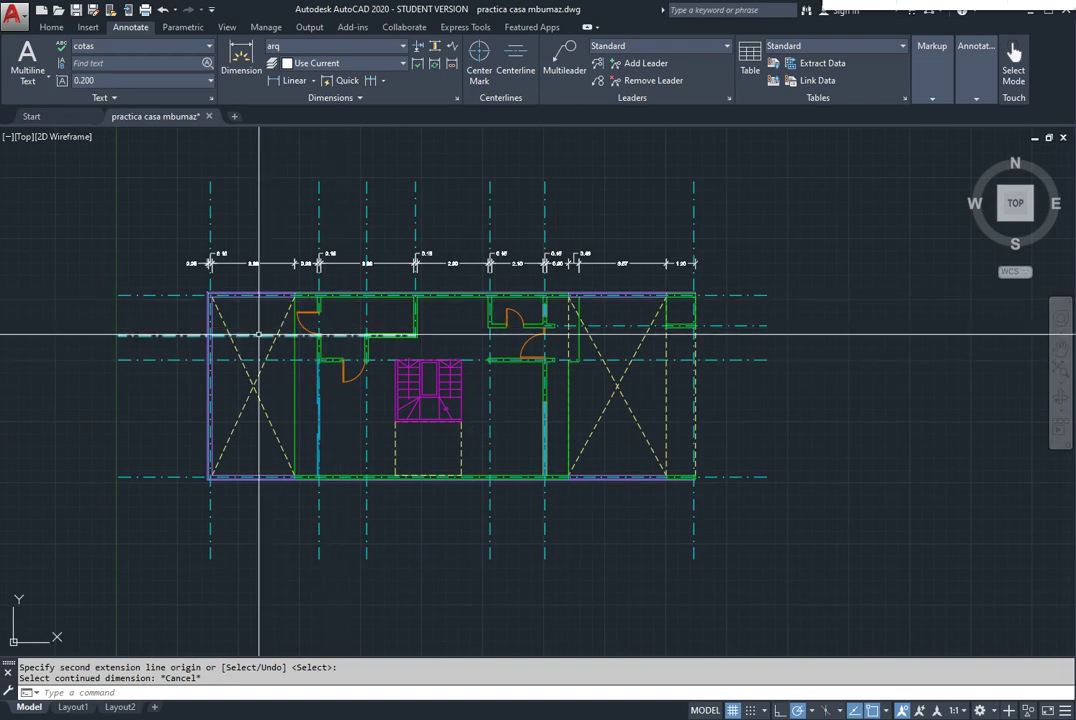
pyautogui.scroll(2, 330, 330)
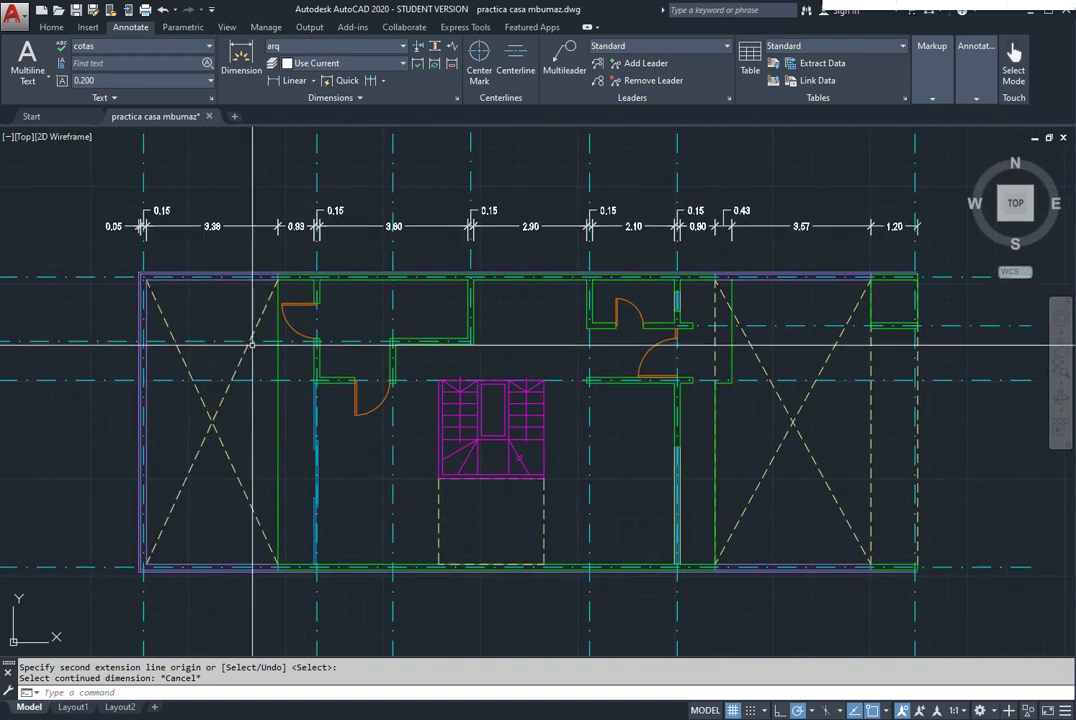
pyautogui.scroll(-2, 252, 343)
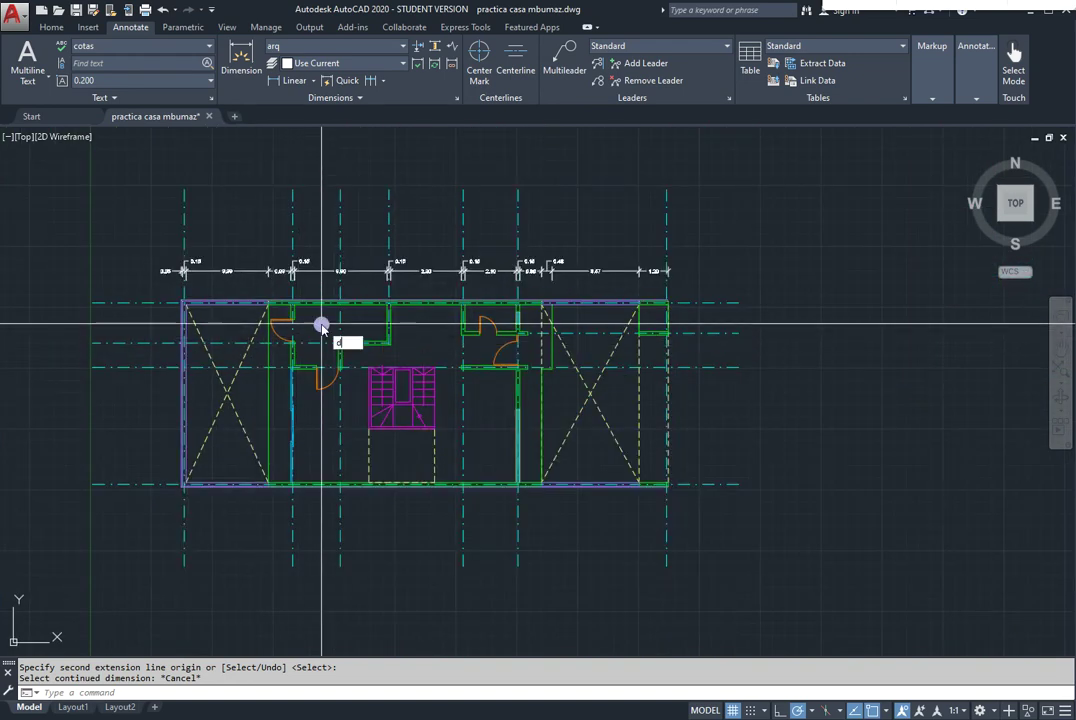
# Set the arq dimension style's Fit overall scale to 1.1 with DDIM
pyautogui.write('ddim')
pyautogui.press('Return')
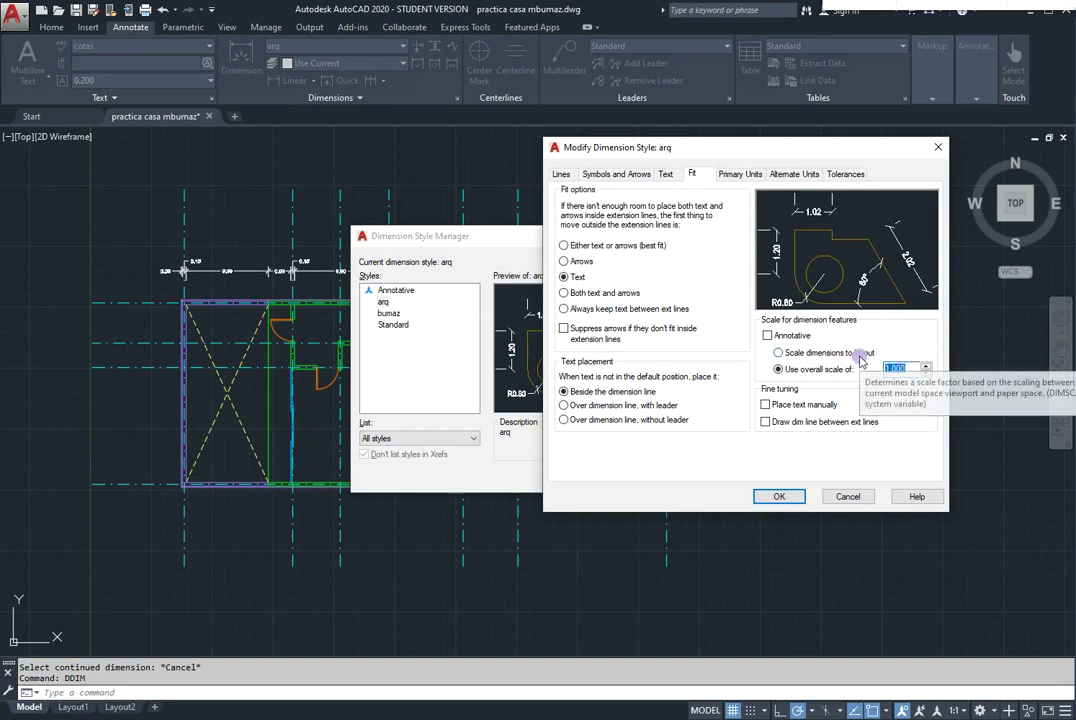
pyautogui.write('1')
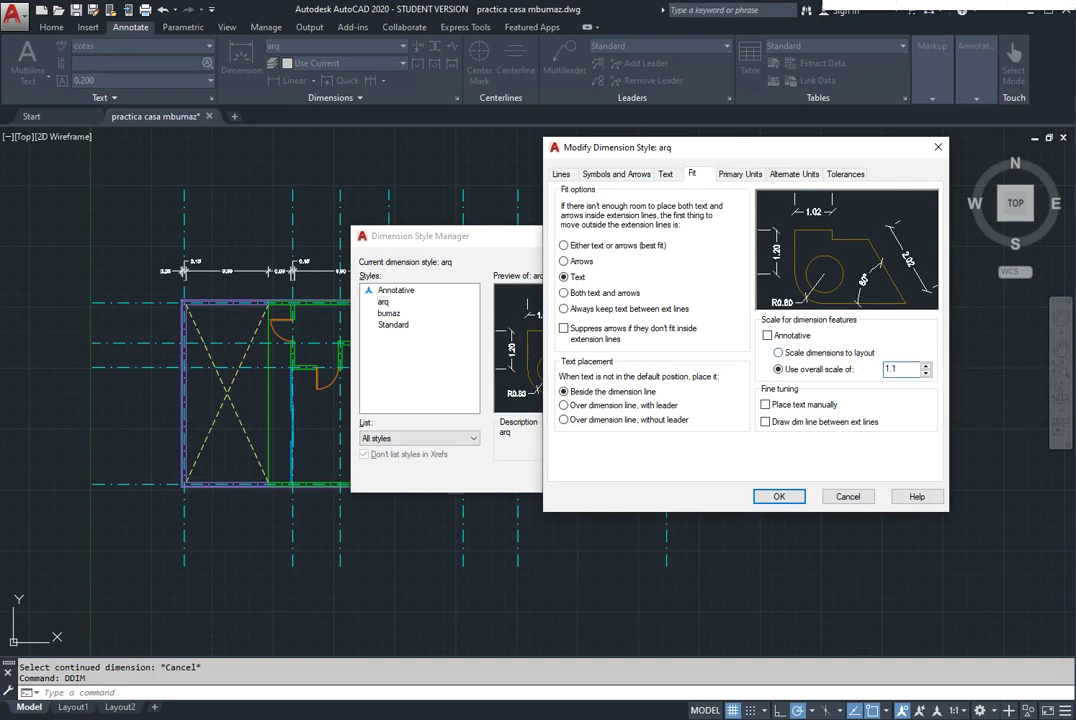
pyautogui.click(803, 503)
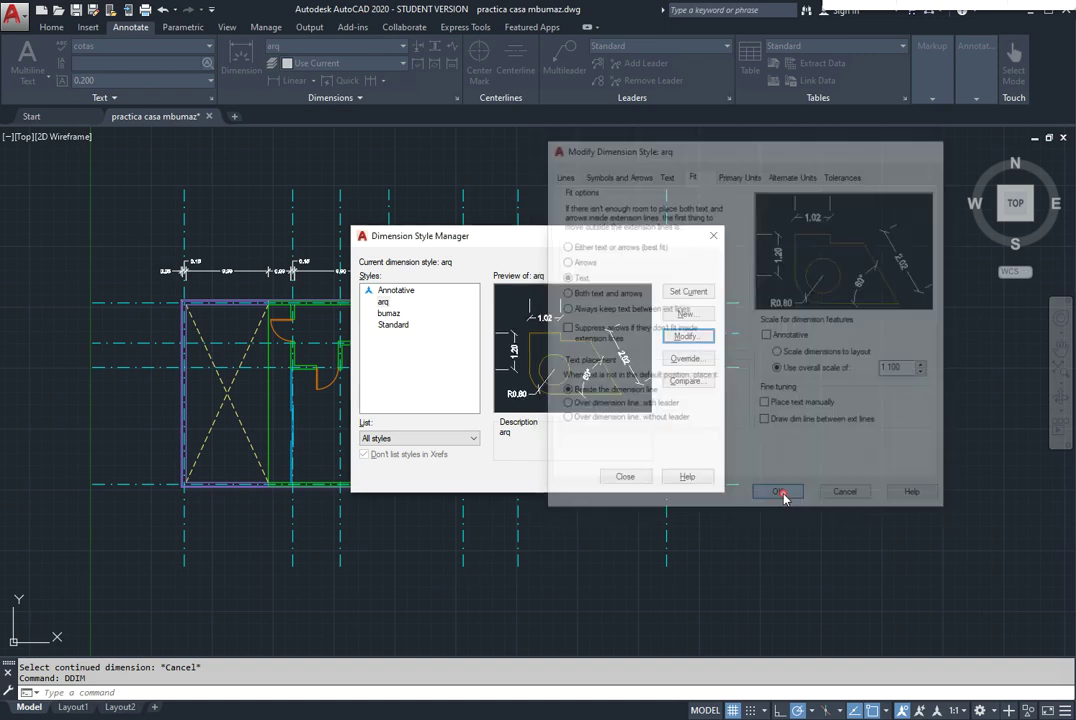
pyautogui.click(625, 477)
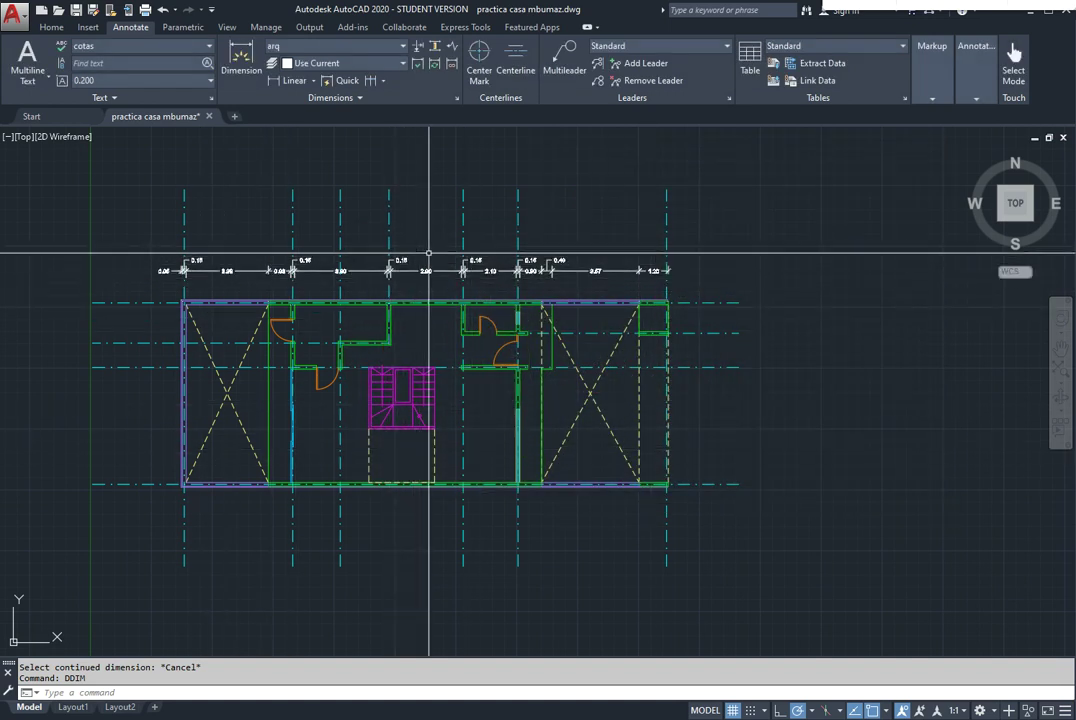
pyautogui.scroll(5, 427, 252)
pyautogui.scroll(-3, 430, 254)
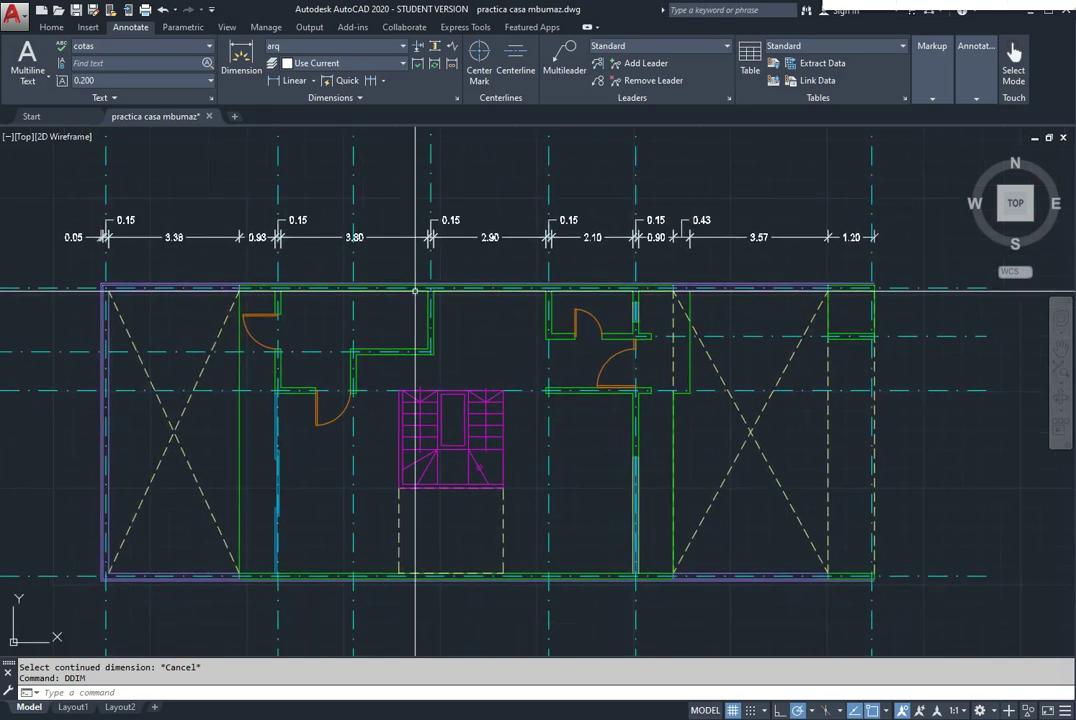
pyautogui.scroll(-4, 413, 292)
pyautogui.moveTo(319, 318); pyautogui.dragTo(381, 361, button='middle')
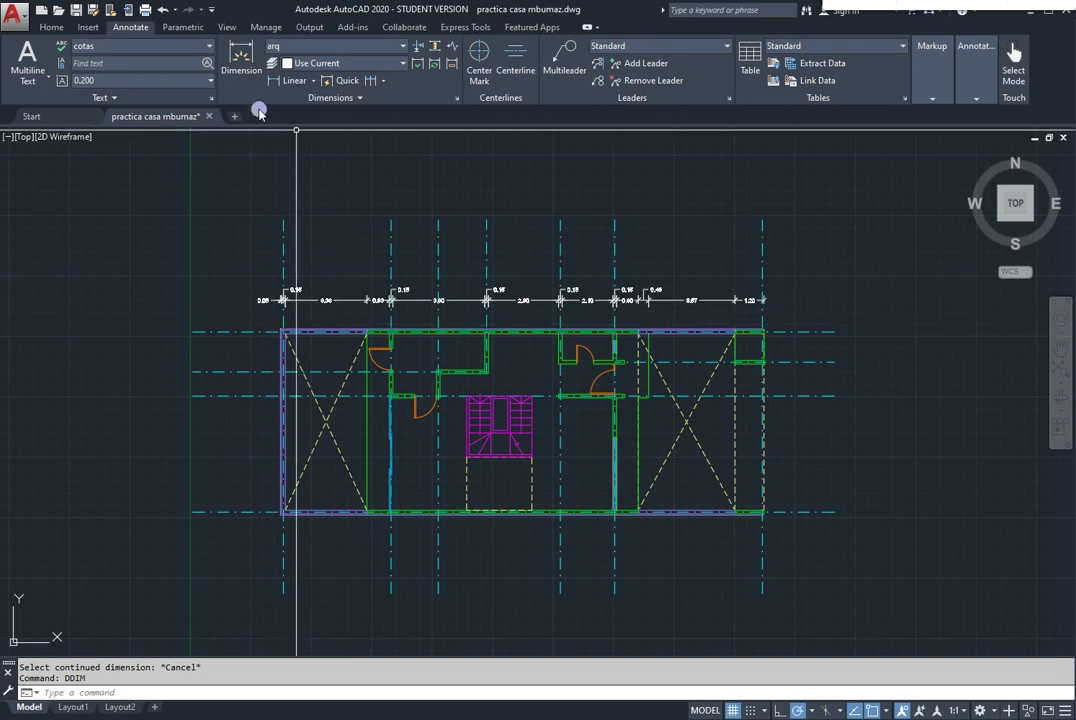
# Dimension the top wall corner to corner as 20.00, placed above the existing chain
pyautogui.click(293, 80)
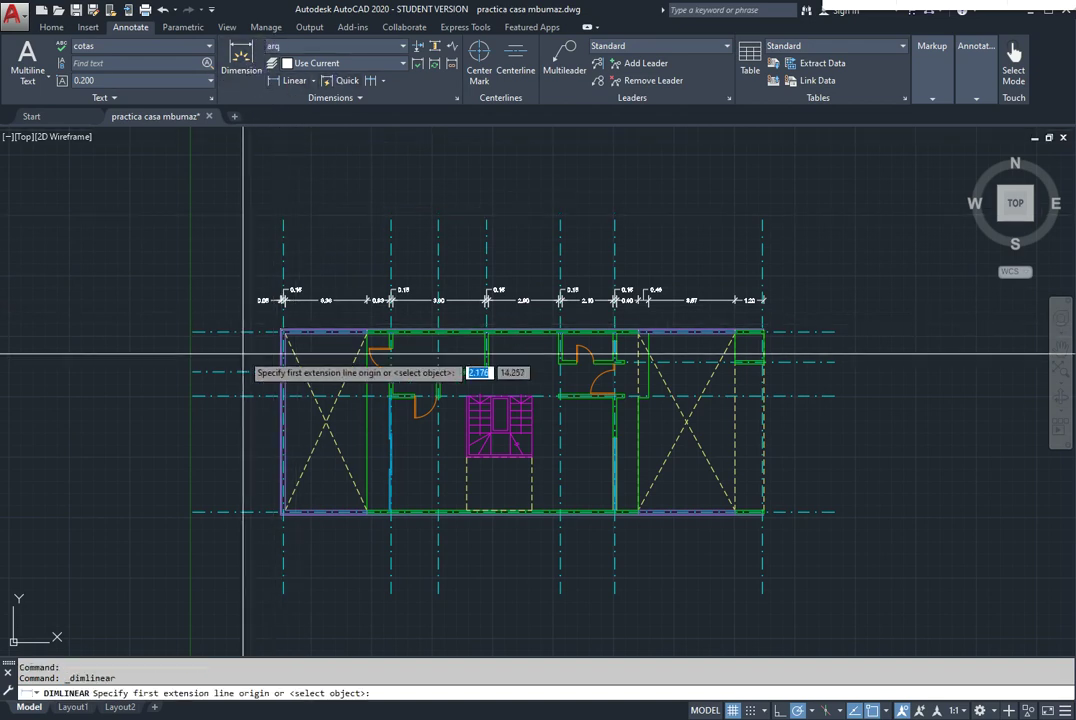
pyautogui.scroll(5, 300, 330)
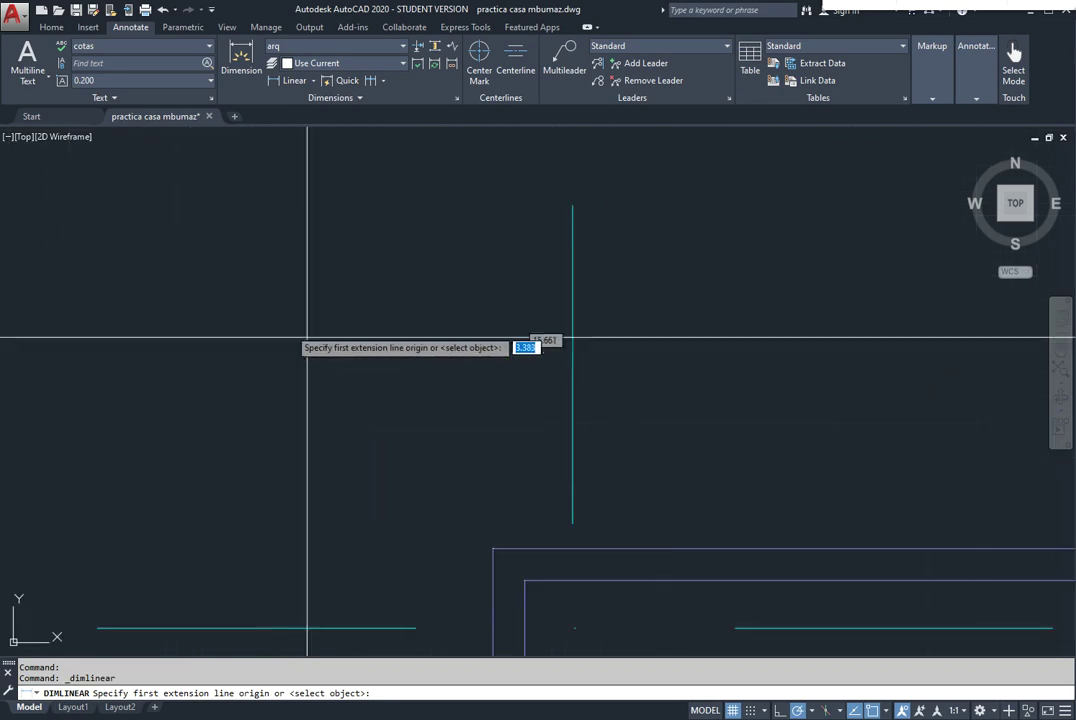
pyautogui.click(490, 558)
pyautogui.scroll(-5, 600, 575)
pyautogui.scroll(8, 619, 446)
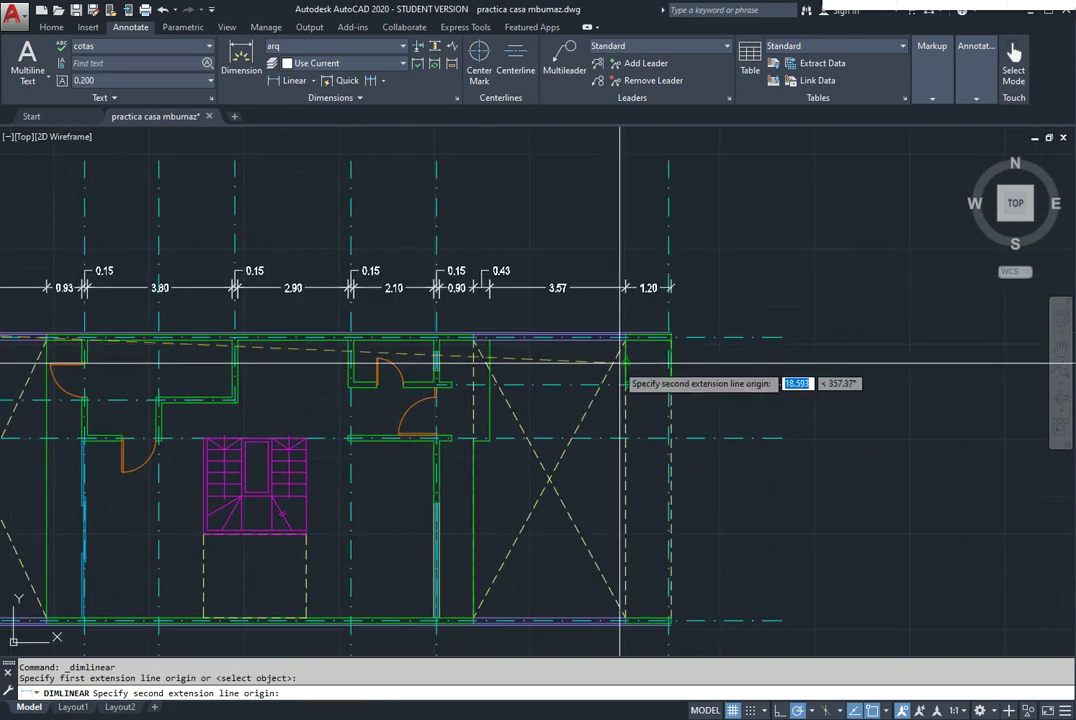
pyautogui.click(592, 418)
pyautogui.scroll(-8, 588, 380)
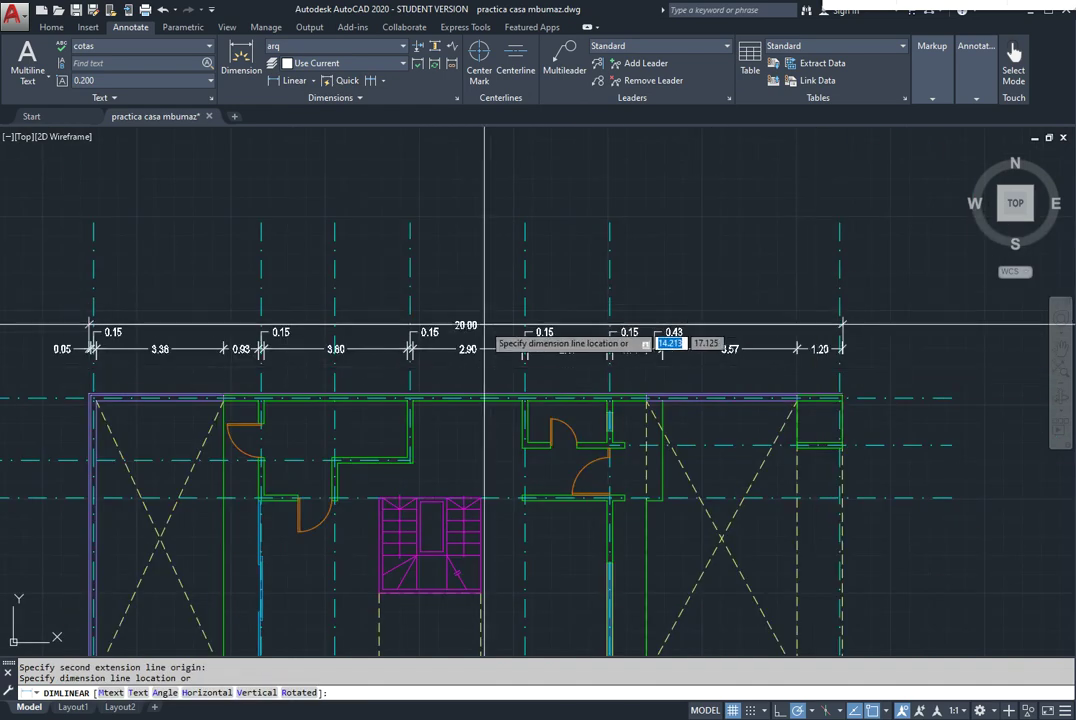
pyautogui.click(480, 317)
pyautogui.moveTo(283, 446); pyautogui.dragTo(428, 386, button='middle')
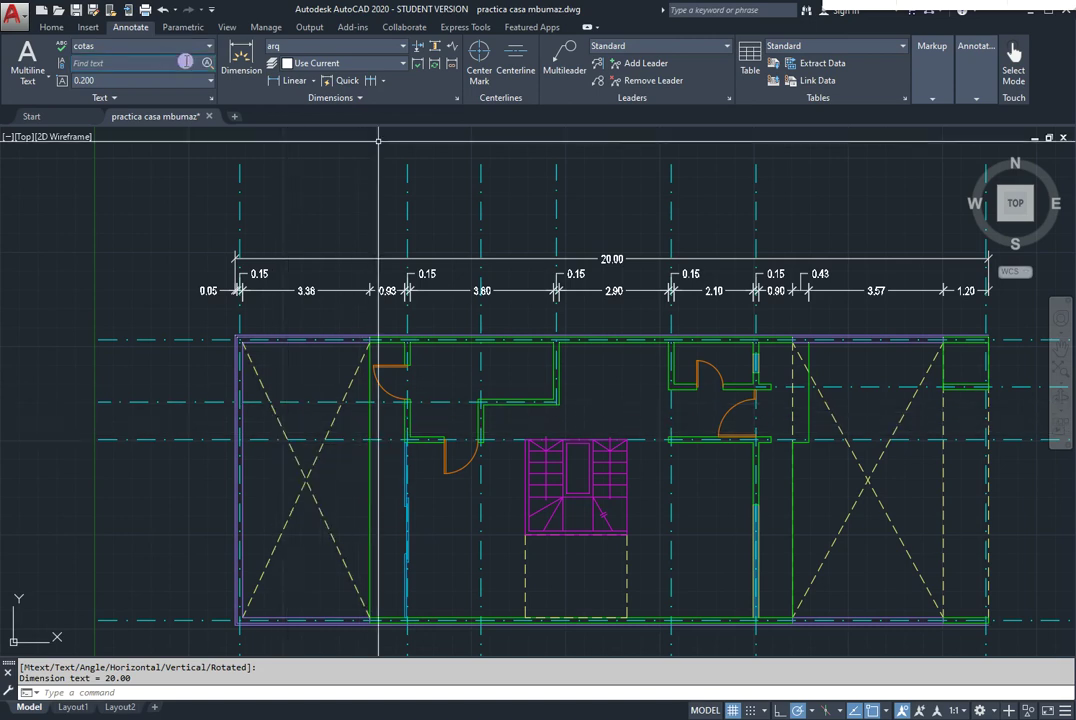
pyautogui.click(293, 84)
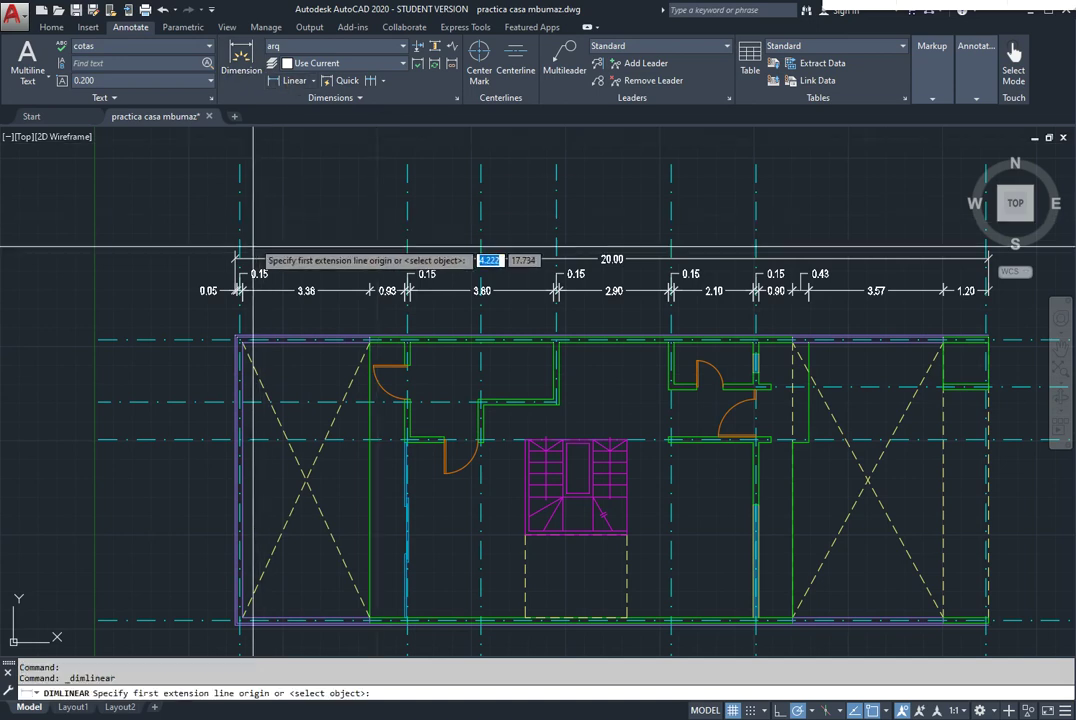
# Begin a dimension between the first two axis lines, then cancel it
pyautogui.click(240, 340)
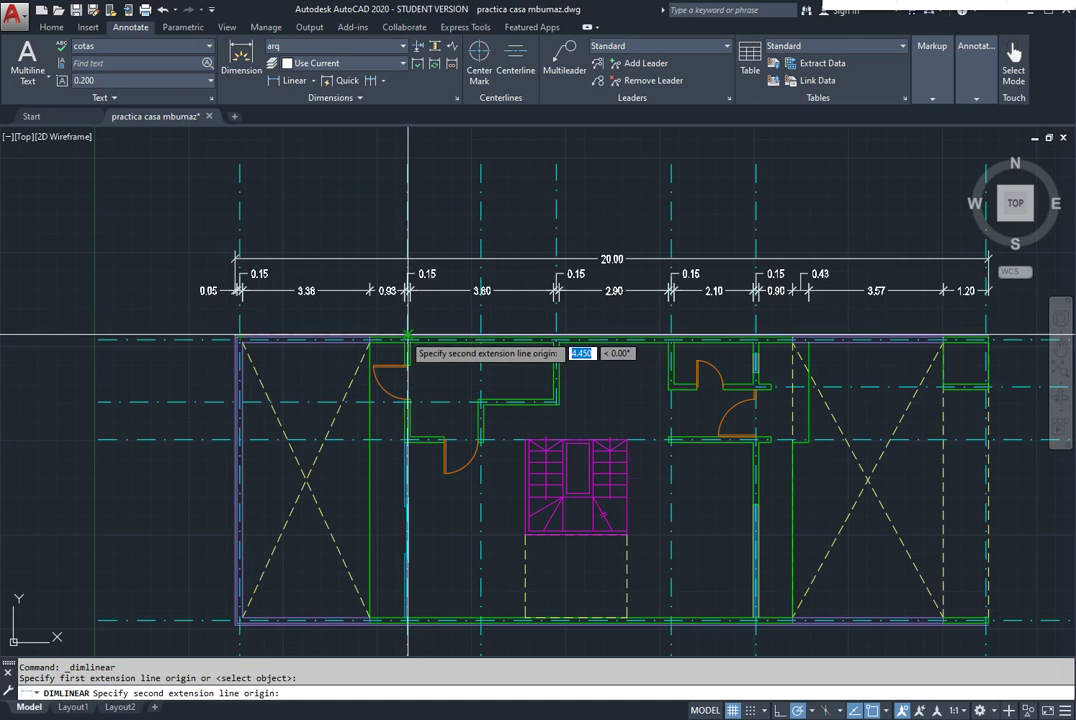
pyautogui.click(407, 335)
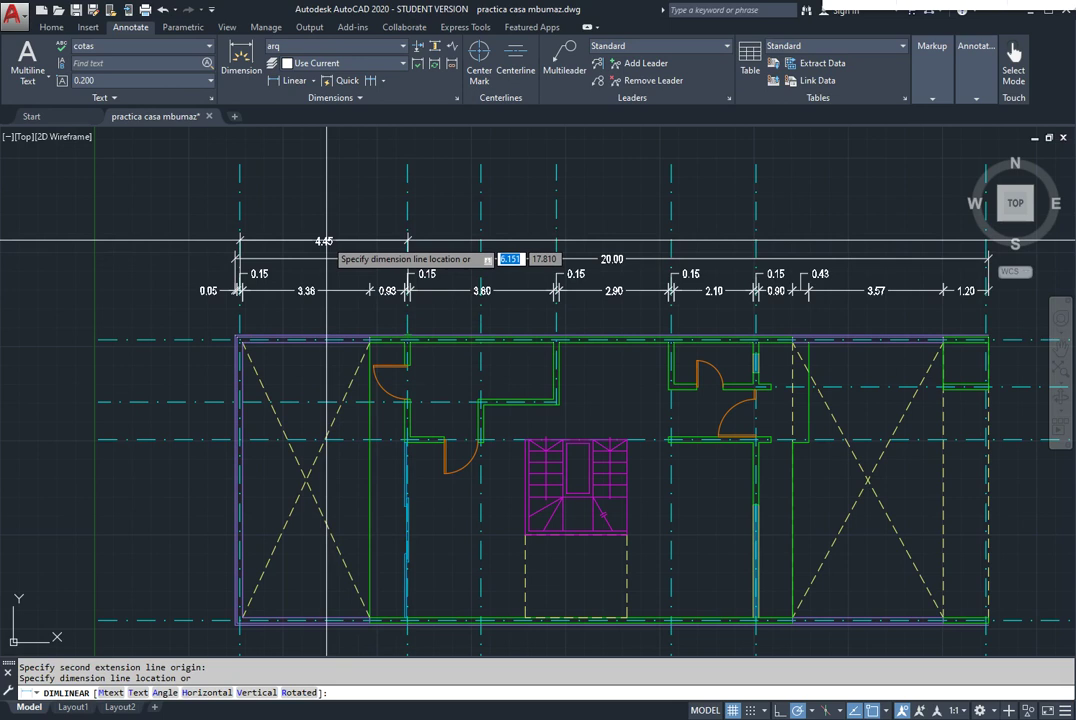
pyautogui.rightClick(327, 241)
pyautogui.press('Escape')
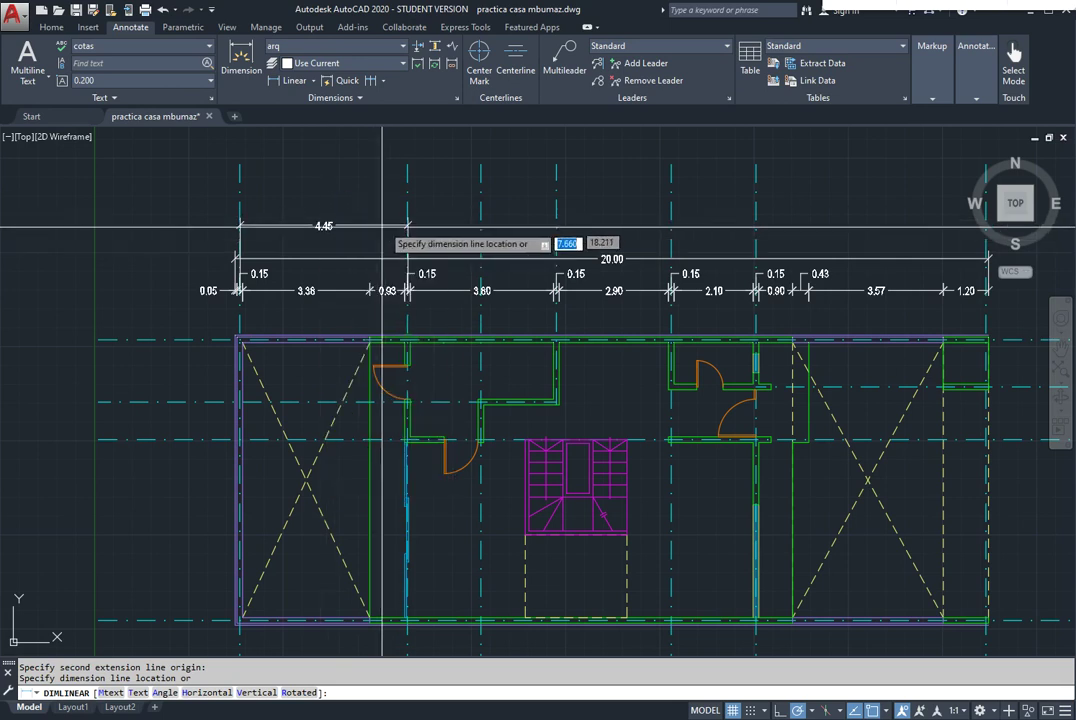
pyautogui.press('Escape')
pyautogui.scroll(8, 262, 287)
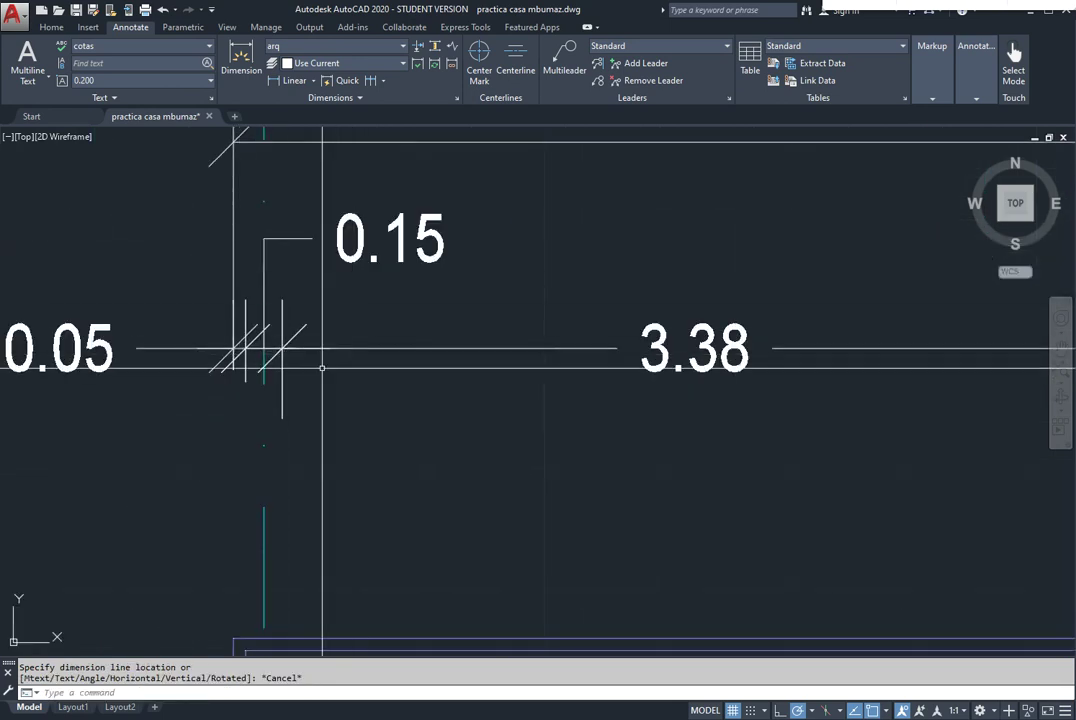
pyautogui.scroll(-2, 323, 372)
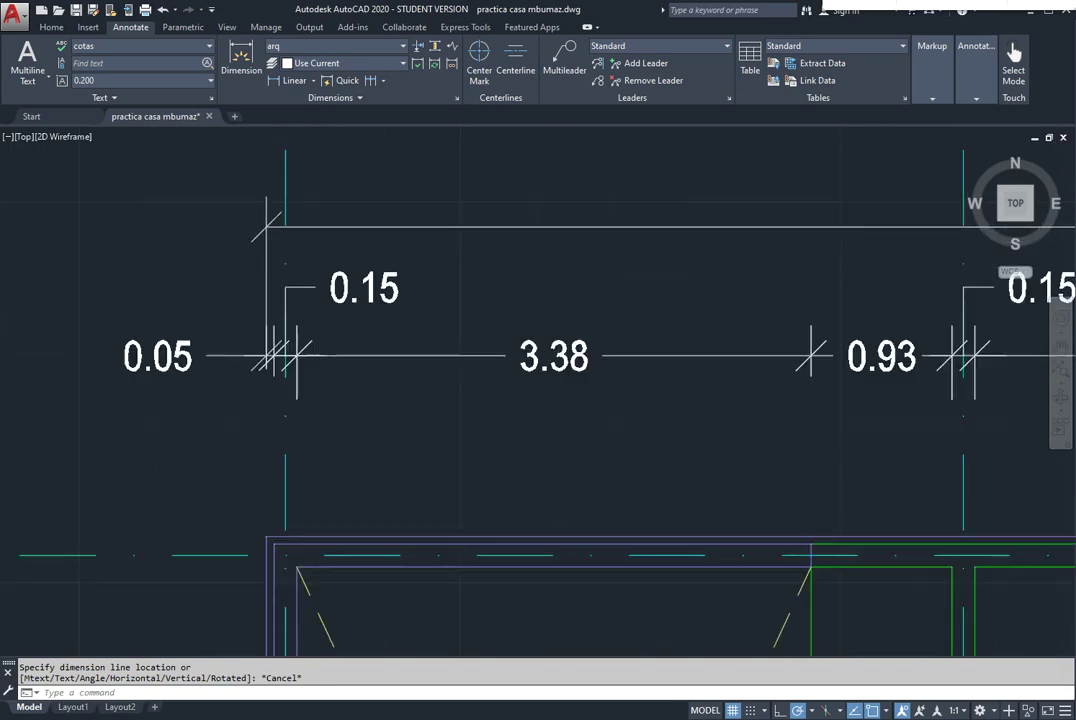
pyautogui.scroll(-2, 283, 259)
pyautogui.moveTo(456, 181); pyautogui.dragTo(315, 269, button='middle')
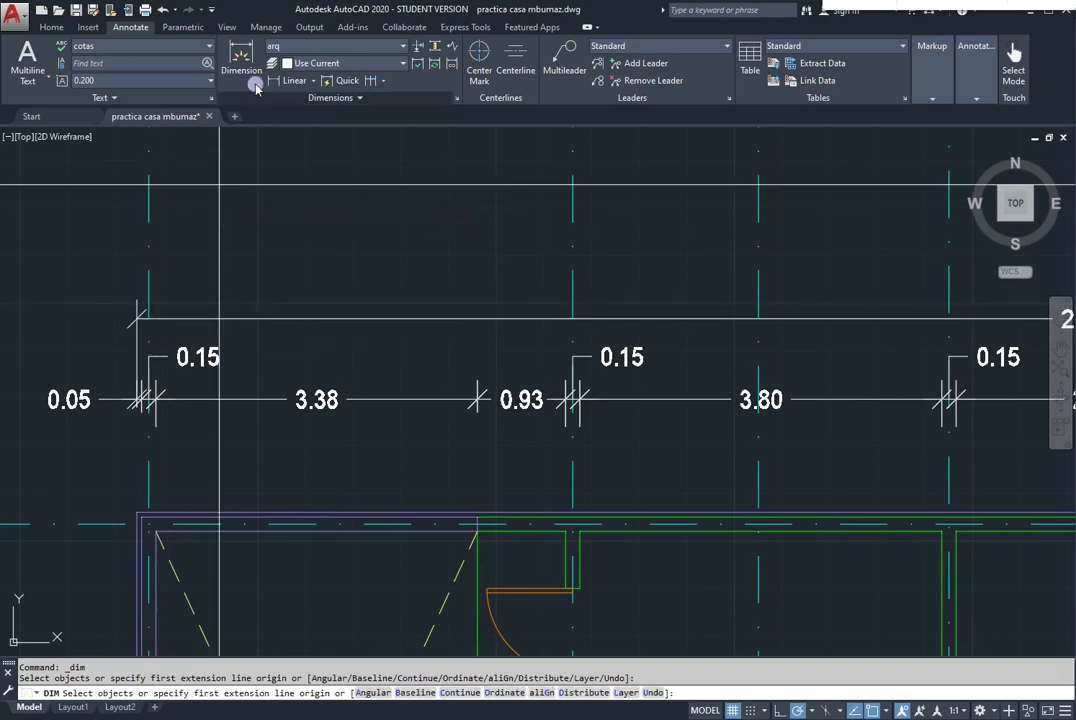
# Place a 4.45 linear dimension between the first two axis lines above 20.00
pyautogui.click(292, 86)
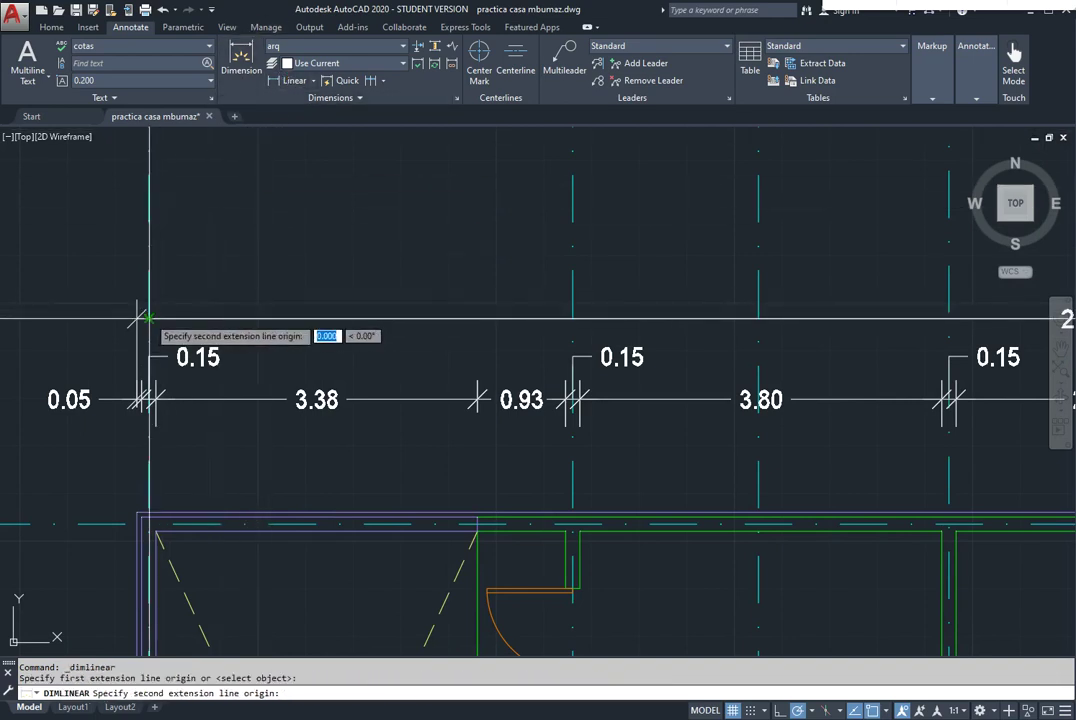
pyautogui.click(572, 318)
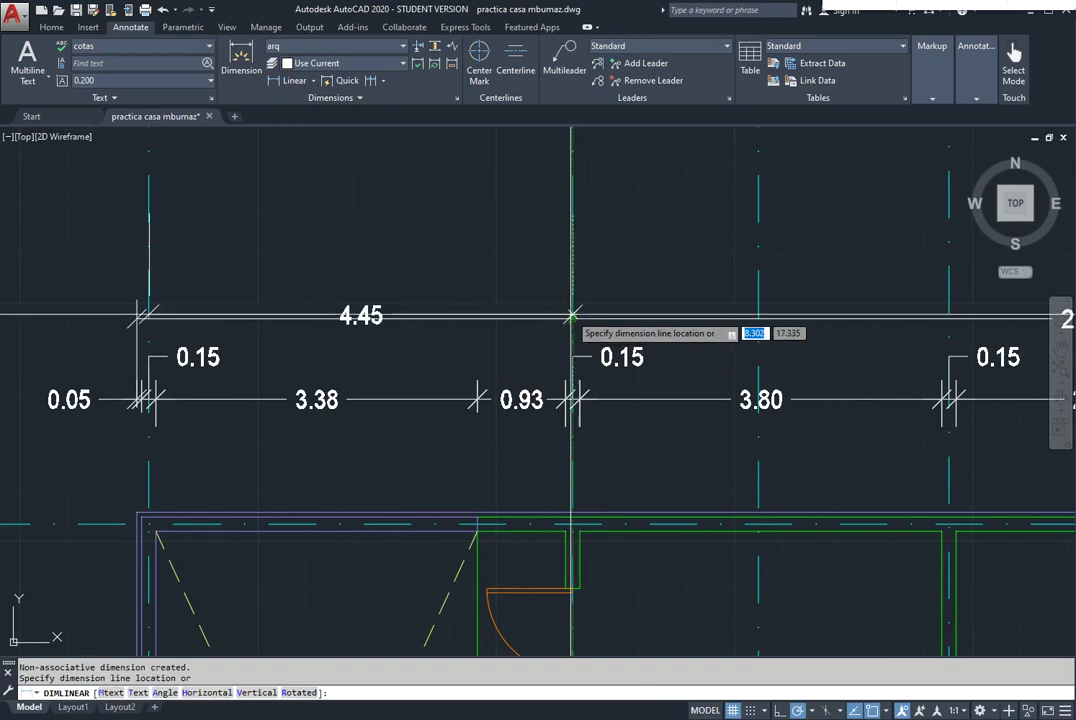
pyautogui.click(420, 197)
pyautogui.scroll(-4, 533, 252)
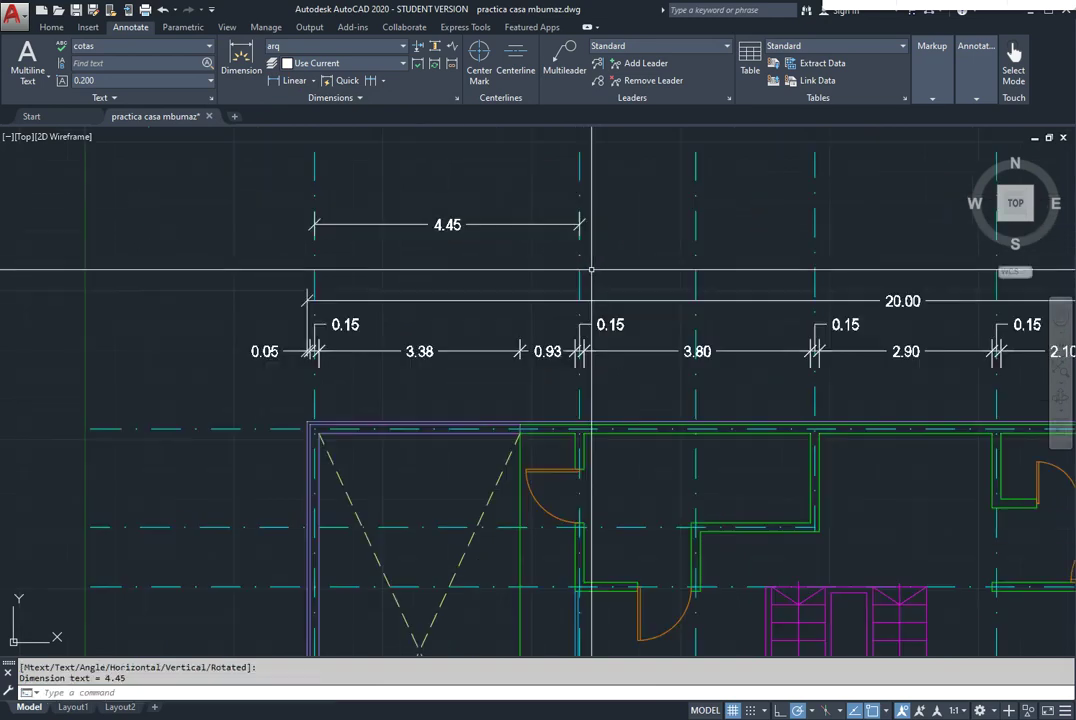
# Continue the axis chain from 4.45 with segments 1.95, 2.00, 3.05 and 2.25
pyautogui.click(370, 82)
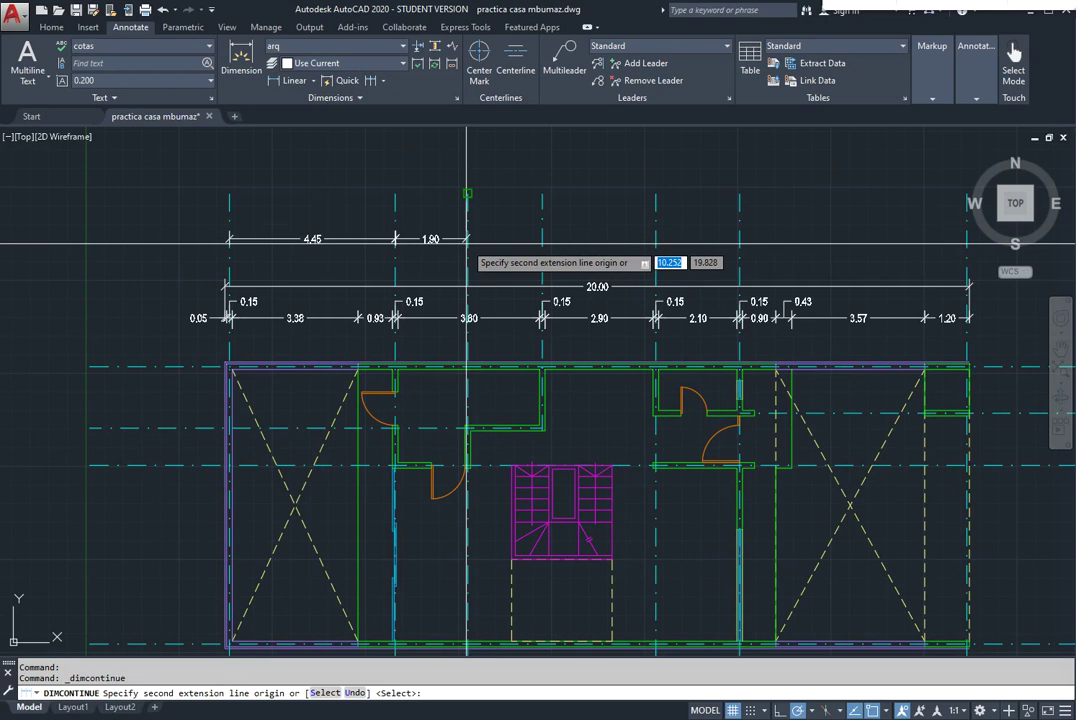
pyautogui.click(543, 287)
pyautogui.click(656, 287)
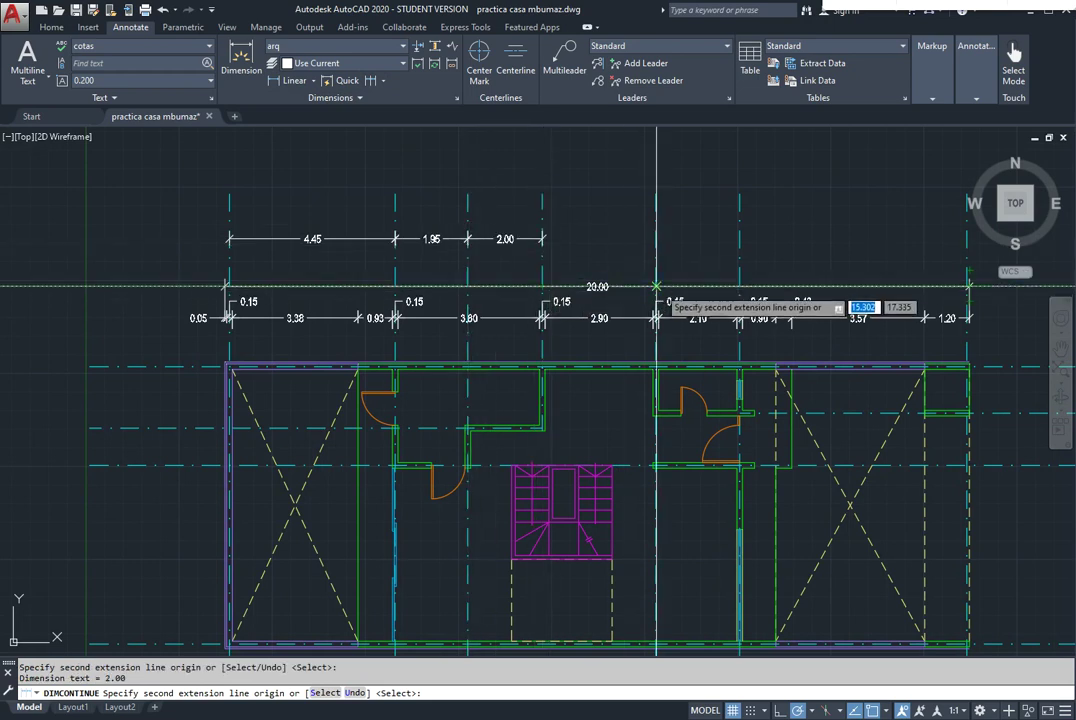
pyautogui.click(740, 287)
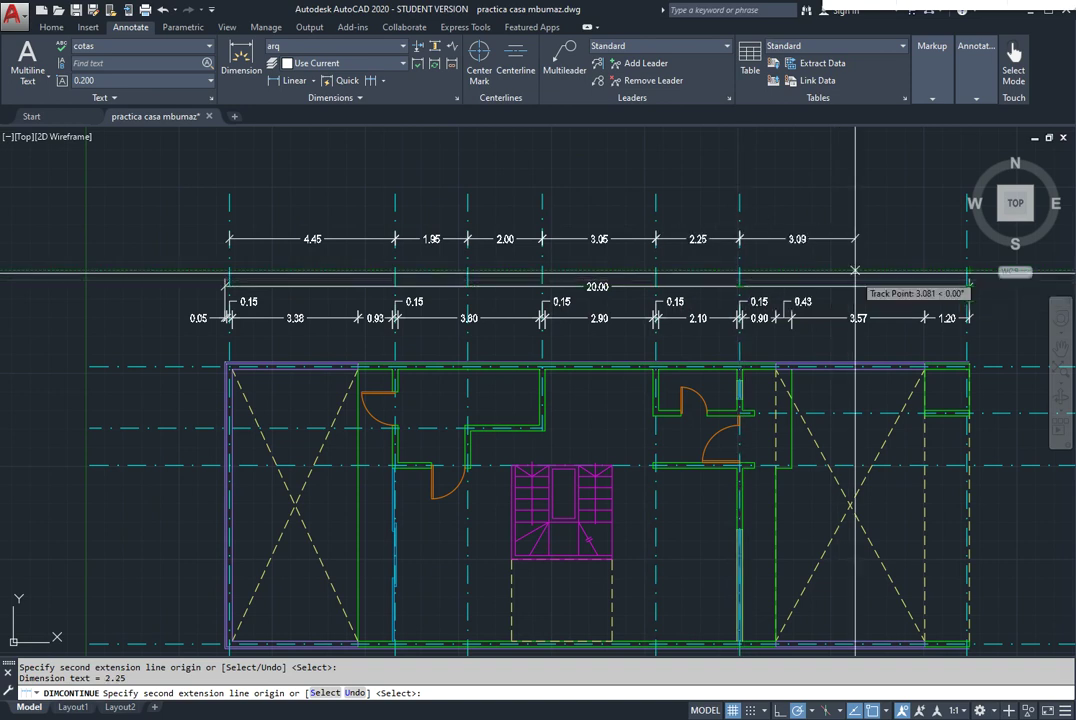
# Close the axis chain with a 6.10 segment ending at the right outer wall
pyautogui.moveTo(853, 273); pyautogui.dragTo(639, 250, button='middle')
pyautogui.scroll(-10, 759, 259)
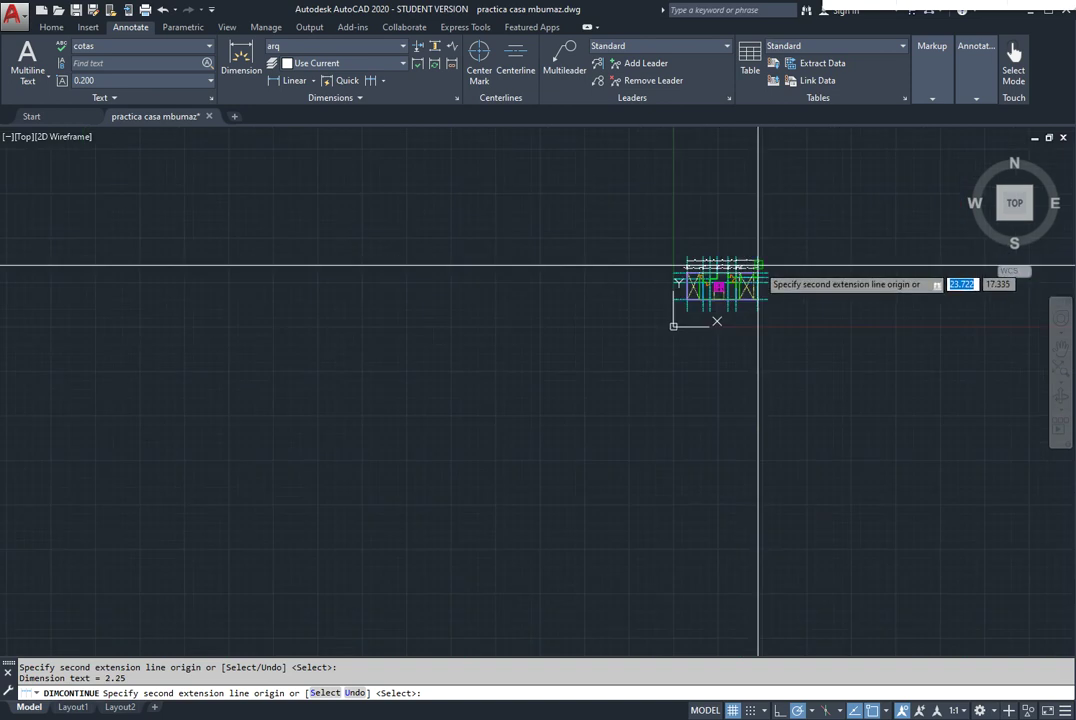
pyautogui.scroll(15, 759, 265)
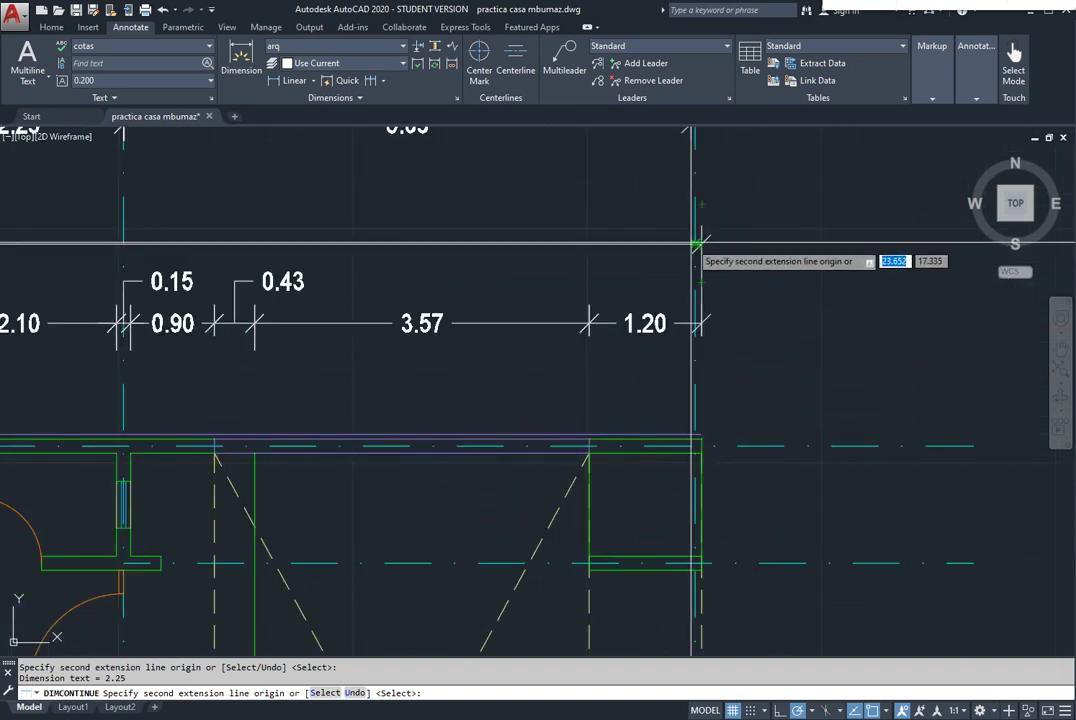
pyautogui.click(695, 243)
pyautogui.press('Return')
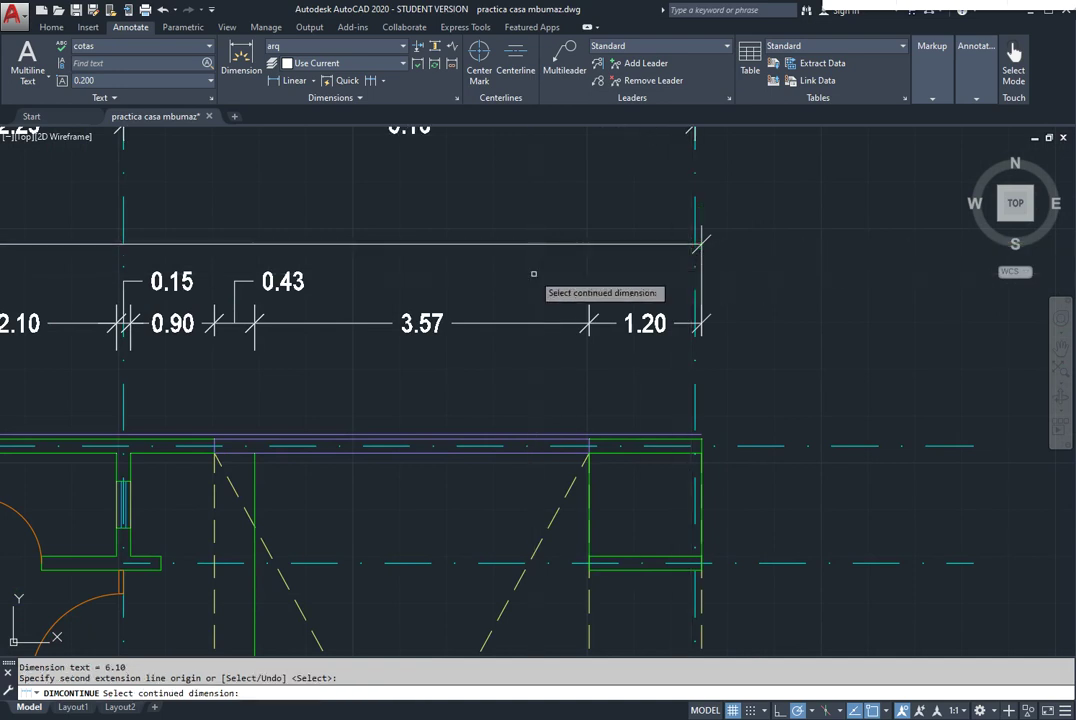
pyautogui.scroll(-8, 470, 320)
pyautogui.scroll(4, 449, 456)
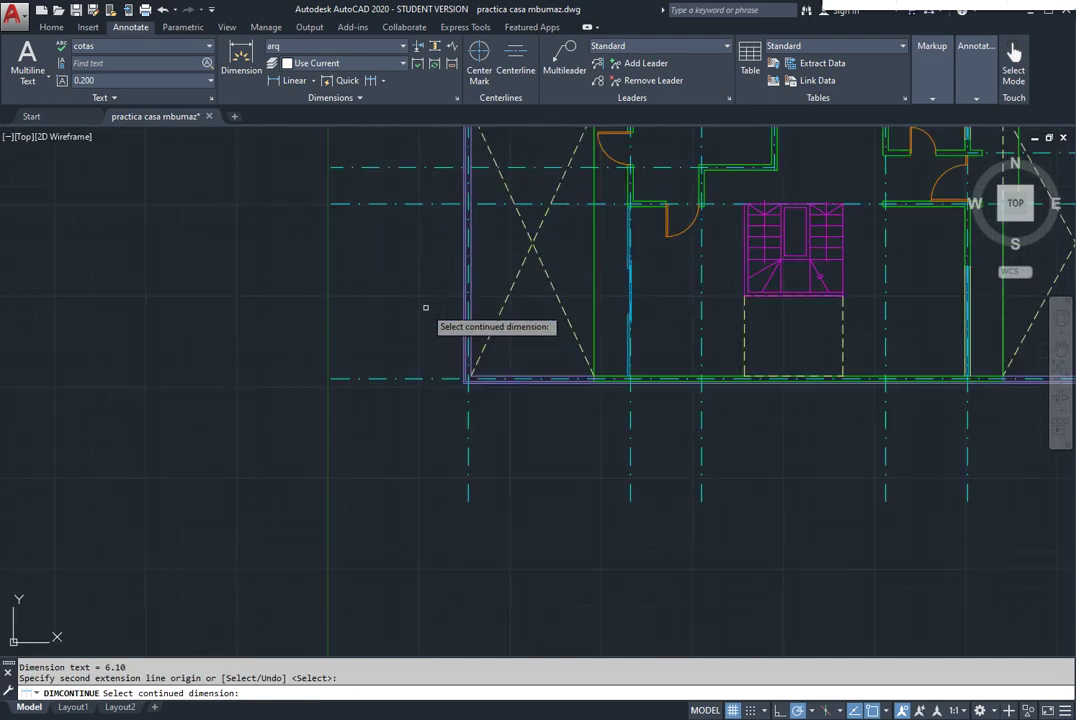
pyautogui.scroll(-2, 425, 307)
pyautogui.moveTo(431, 308); pyautogui.dragTo(369, 383, button='middle')
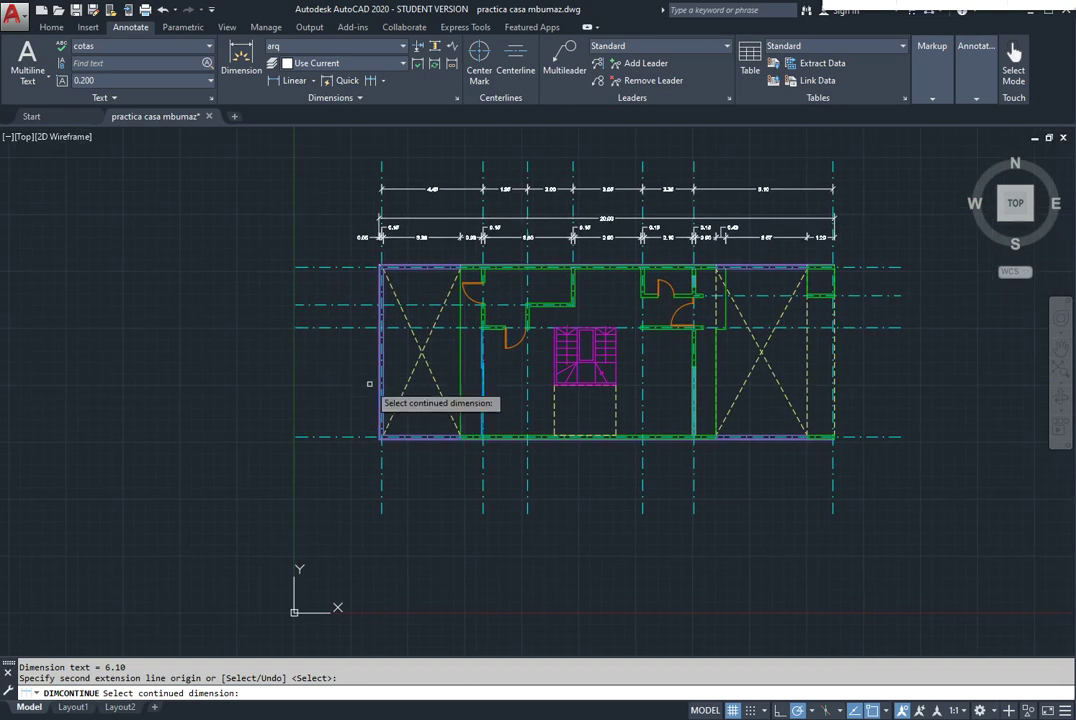
pyautogui.press('Escape')
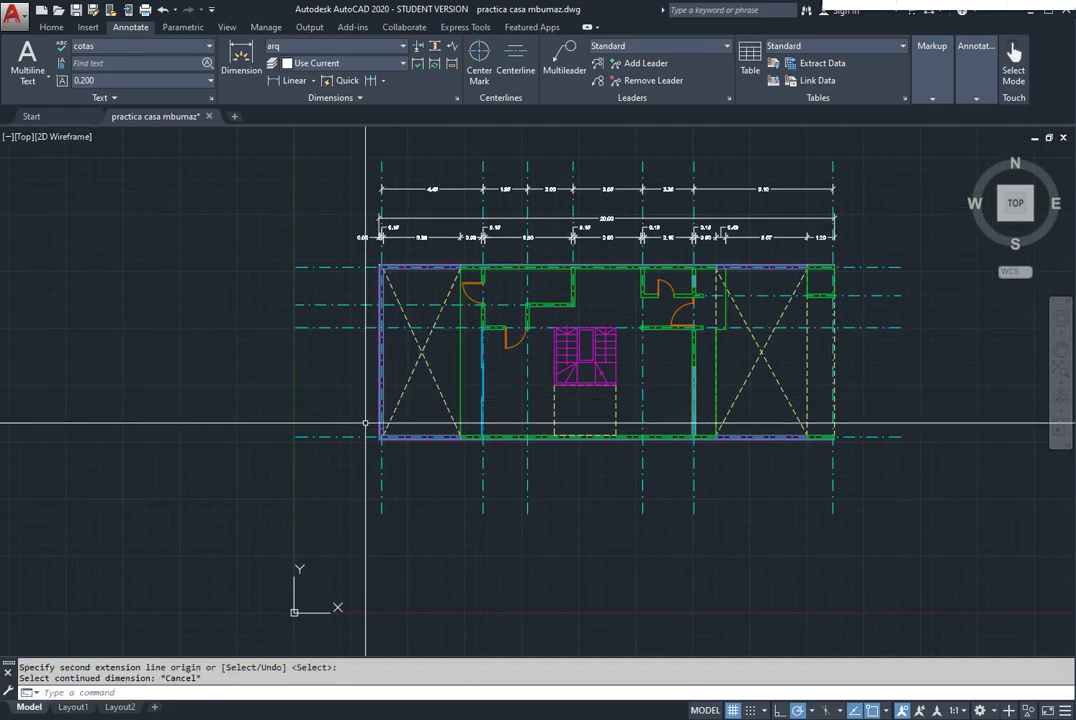
# Dimension the 0.15 offset from the left outer wall line to the leftmost axis
pyautogui.scroll(5, 356, 430)
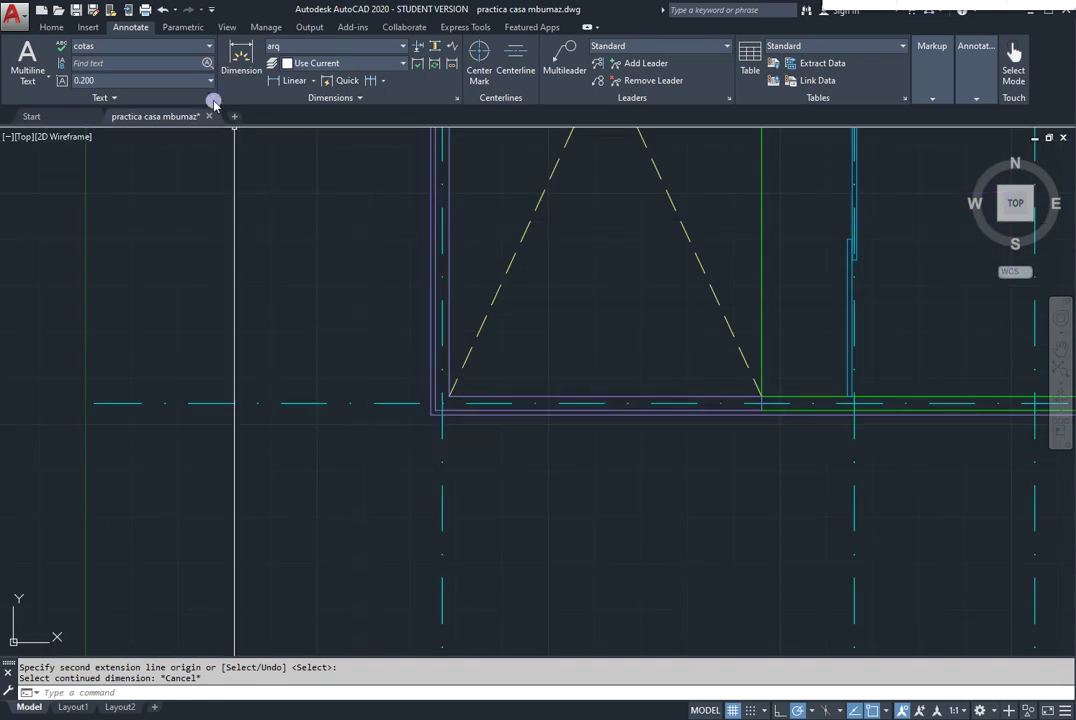
pyautogui.click(283, 80)
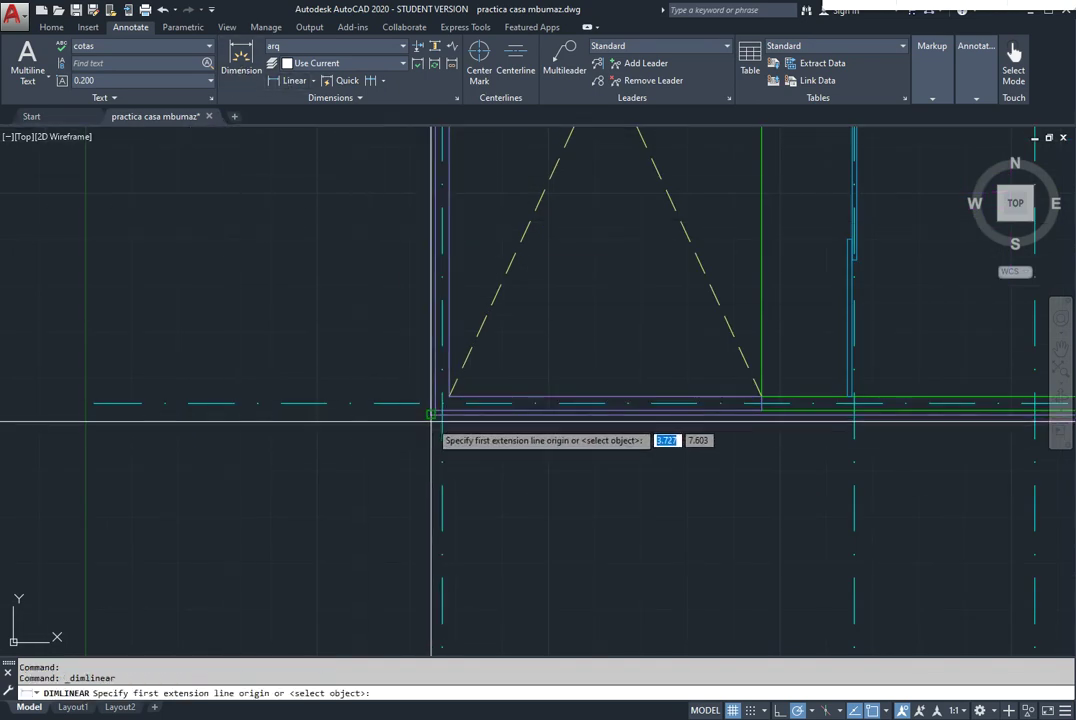
pyautogui.scroll(2, 434, 425)
pyautogui.scroll(2, 420, 384)
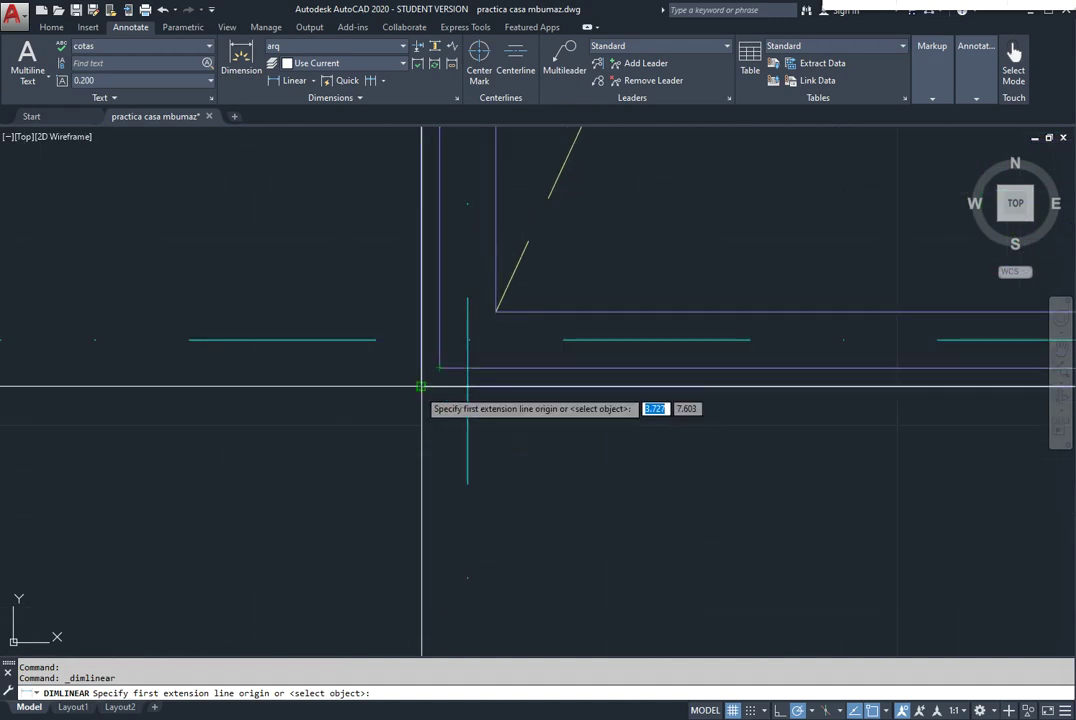
pyautogui.scroll(-2, 420, 387)
pyautogui.scroll(-3, 420, 387)
pyautogui.moveTo(400, 175); pyautogui.dragTo(277, 270, button='middle')
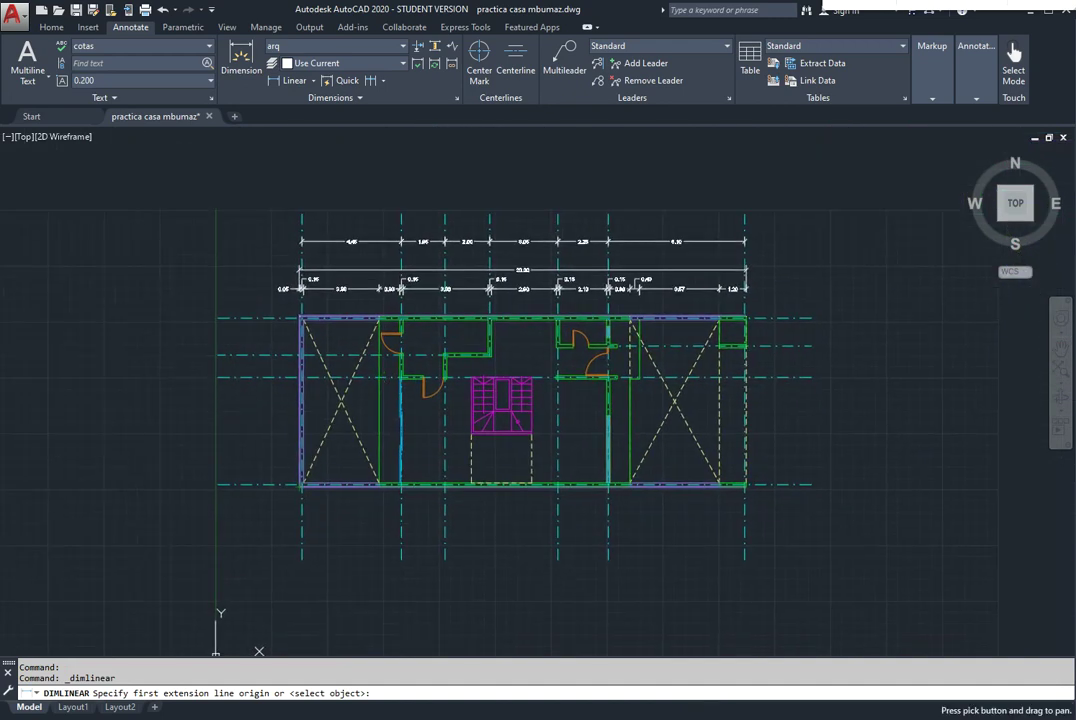
pyautogui.scroll(3, 300, 355)
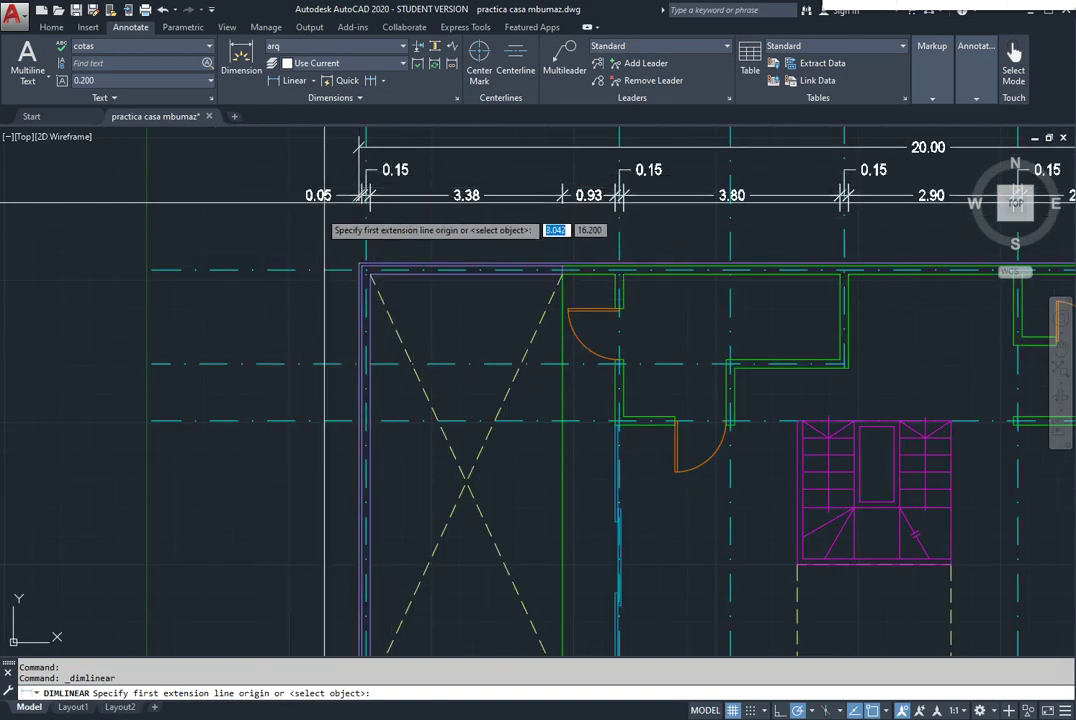
pyautogui.moveTo(307, 200)
pyautogui.mouseDown(button='middle')
pyautogui.moveTo(360, 408)
pyautogui.moveTo(387, 468)
pyautogui.mouseUp(button='middle')
pyautogui.scroll(5, 460, 390)
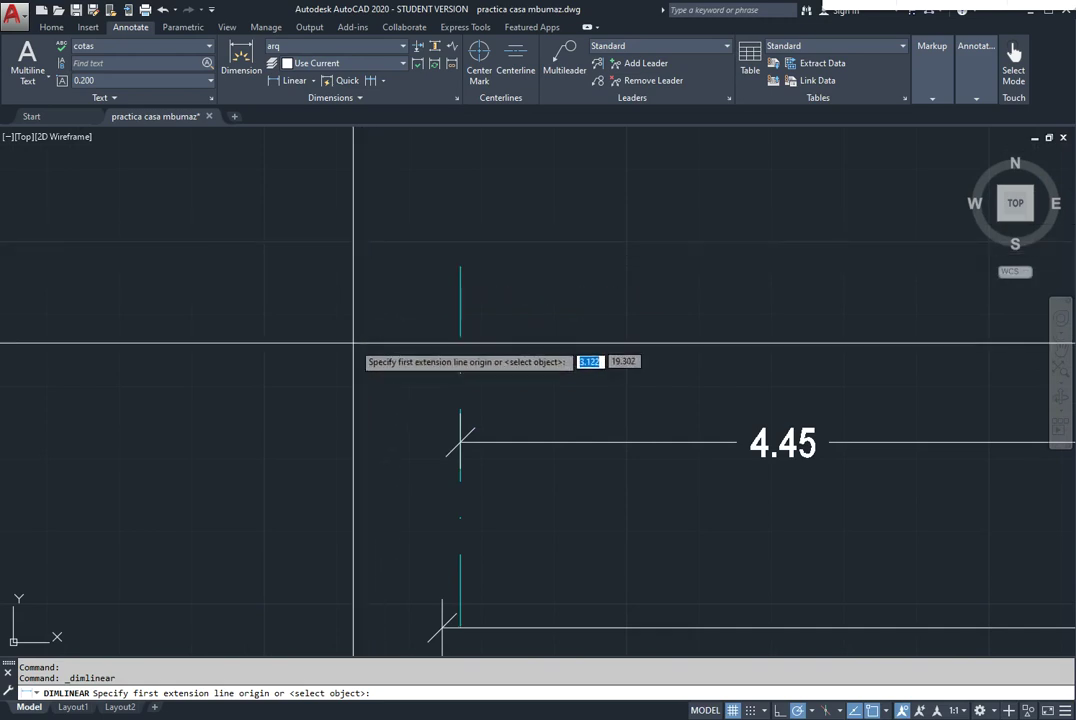
pyautogui.click(340, 241)
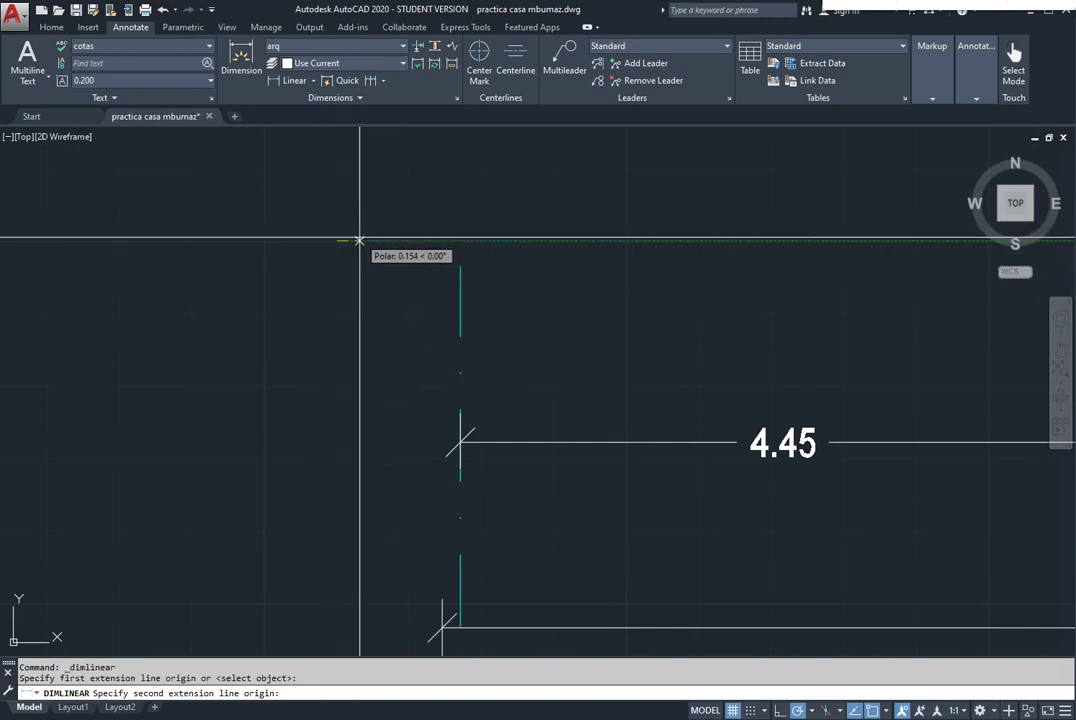
pyautogui.click(360, 241)
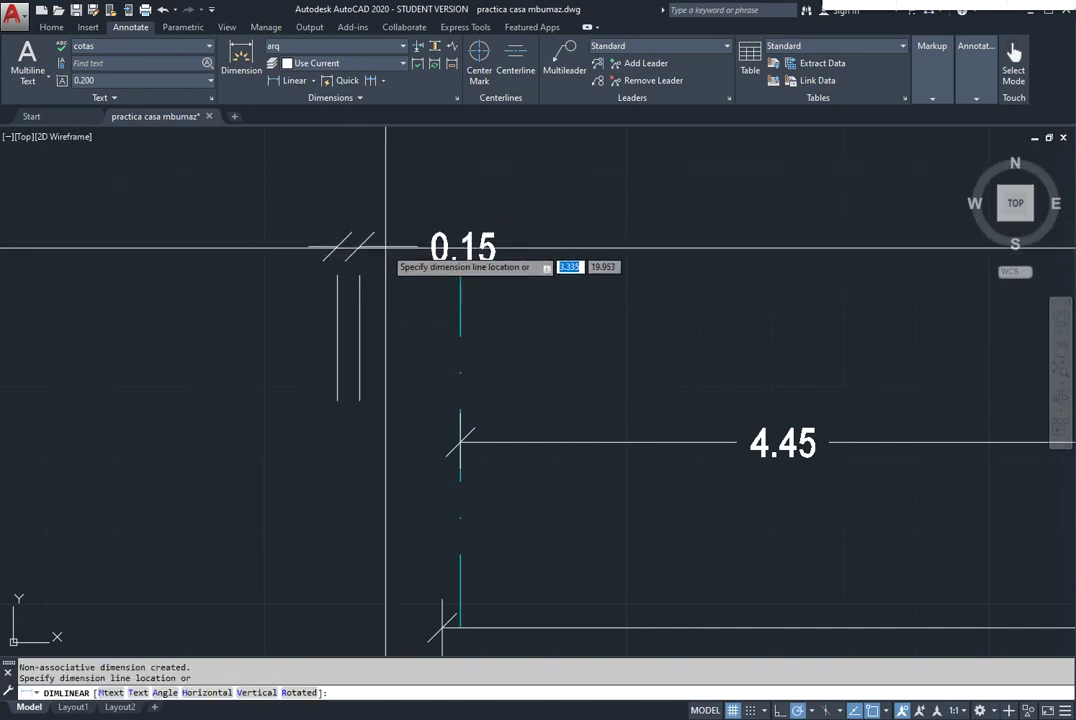
pyautogui.moveTo(386, 247)
pyautogui.mouseDown(button='middle')
pyautogui.moveTo(372, 168)
pyautogui.moveTo(372, 312)
pyautogui.mouseUp(button='middle')
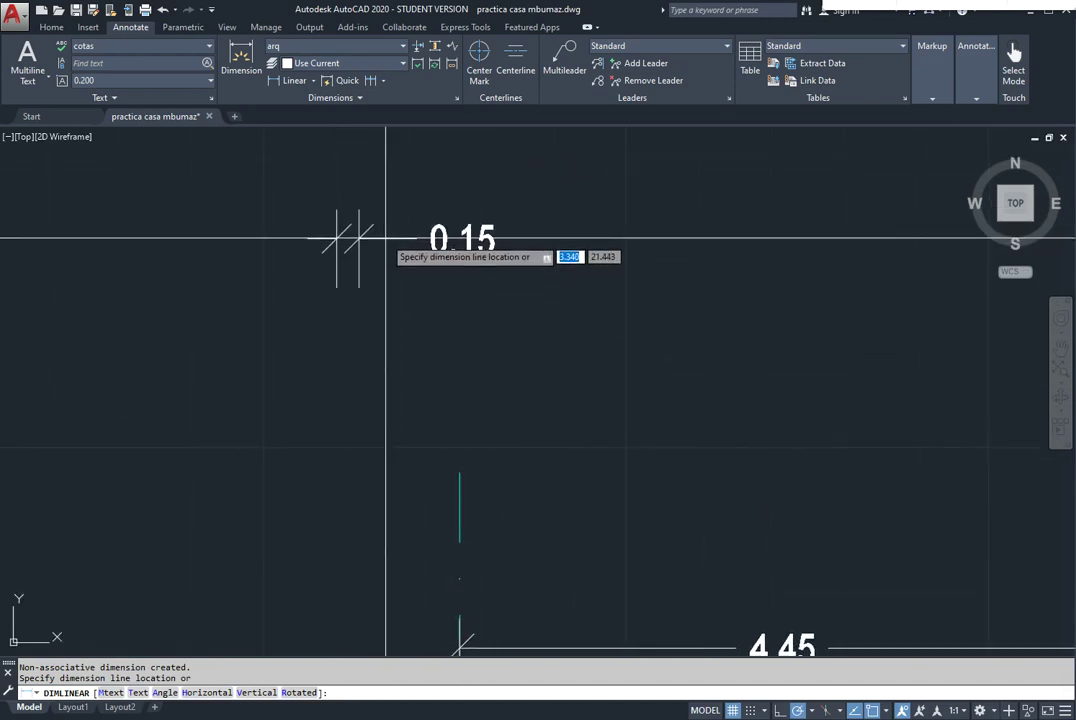
# Continue the 0.15 dimension with trial 2.71 and 1.23 segments
pyautogui.click(441, 240)
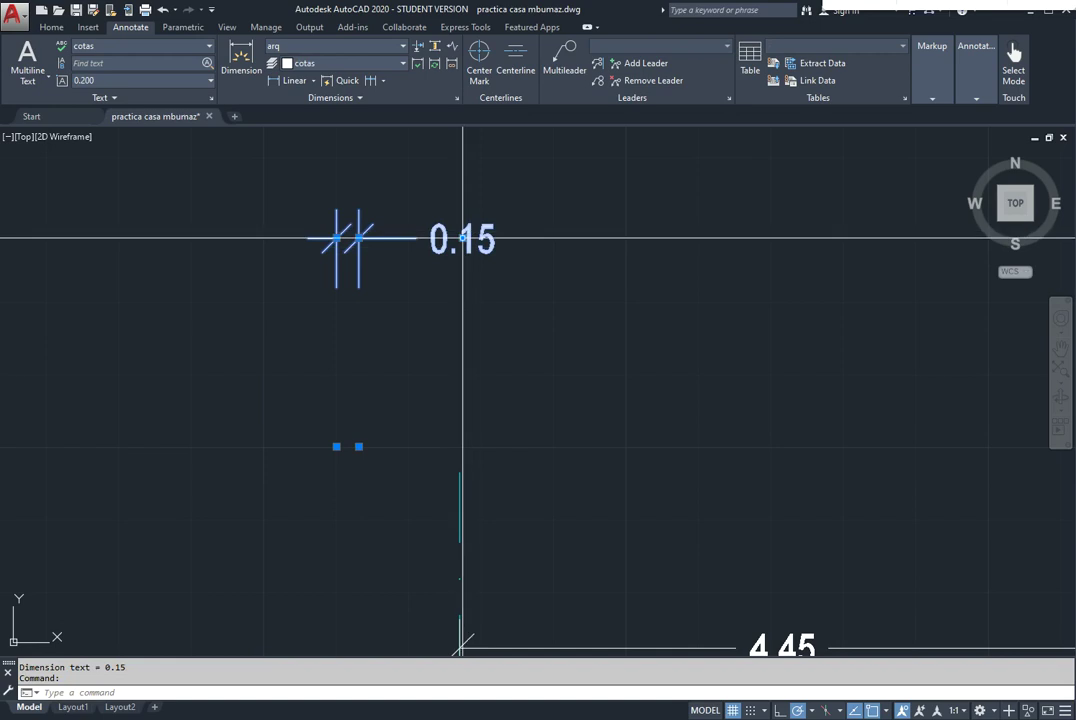
pyautogui.click(462, 238)
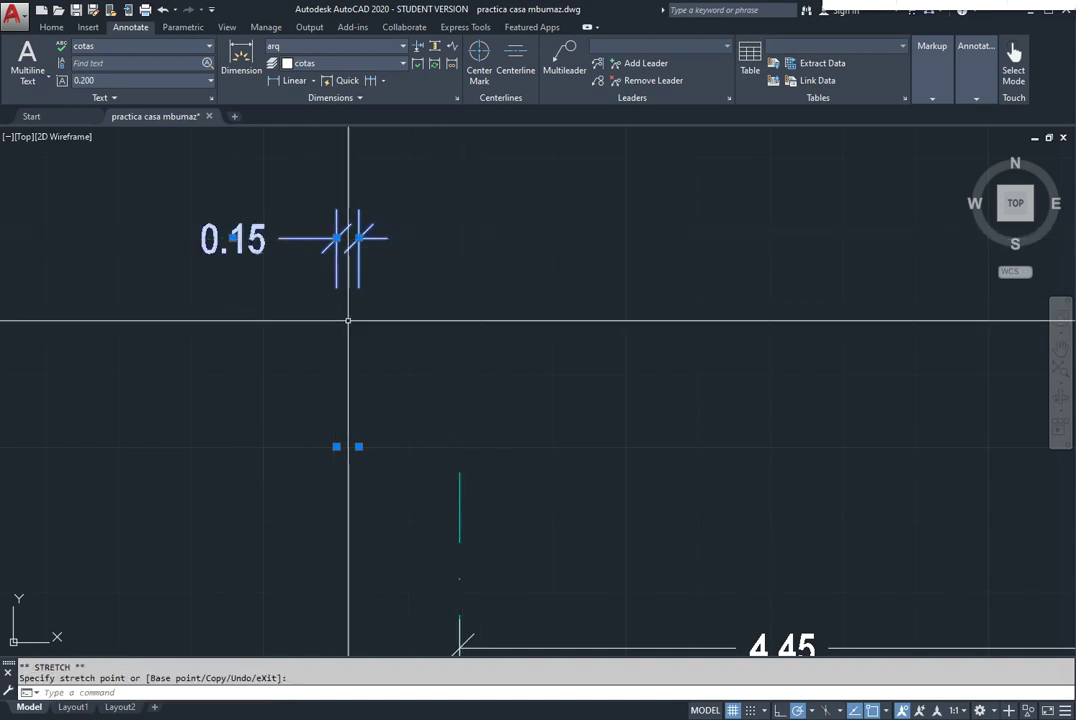
pyautogui.press('Escape')
pyautogui.press('Escape')
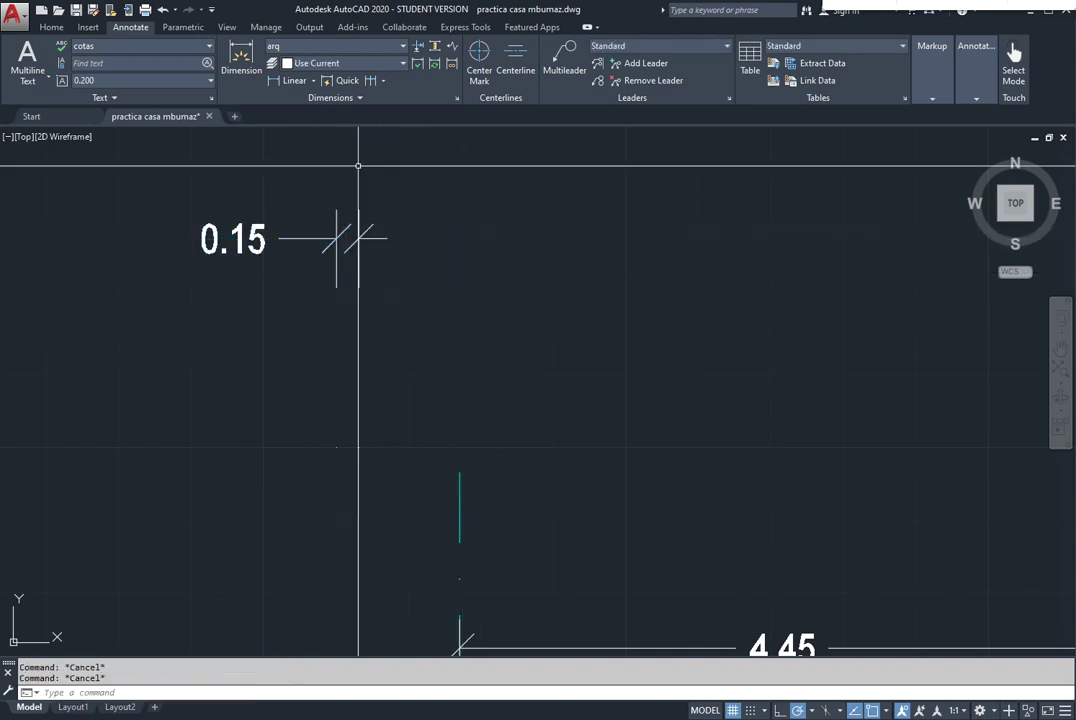
pyautogui.click(371, 84)
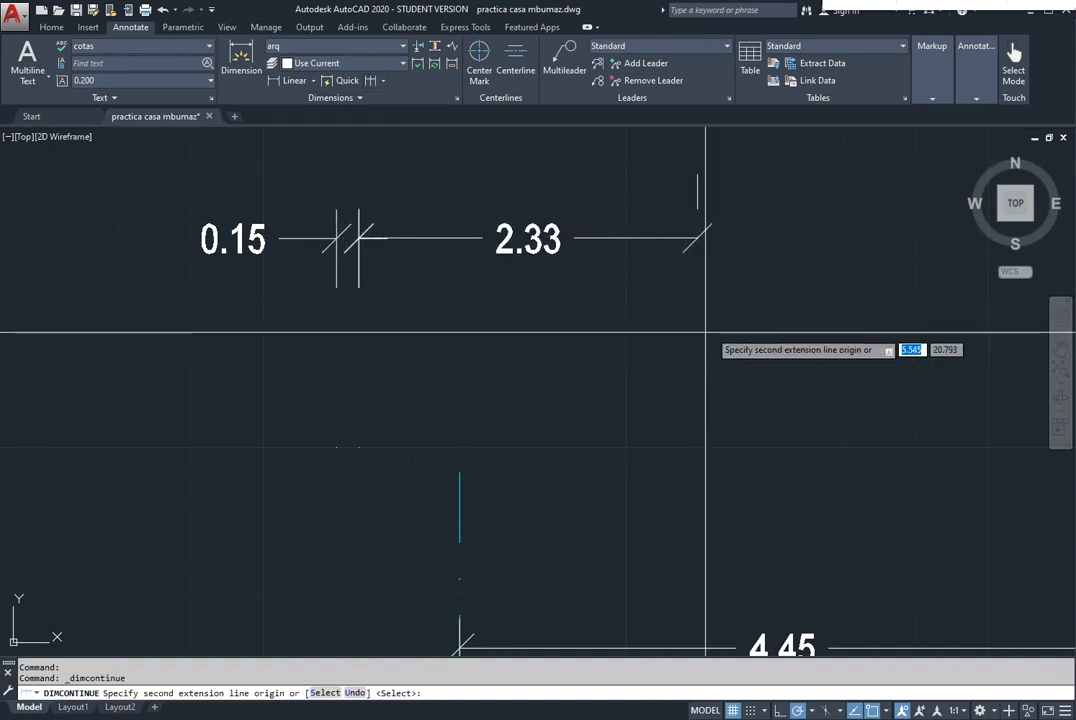
pyautogui.click(752, 326)
pyautogui.click(930, 334)
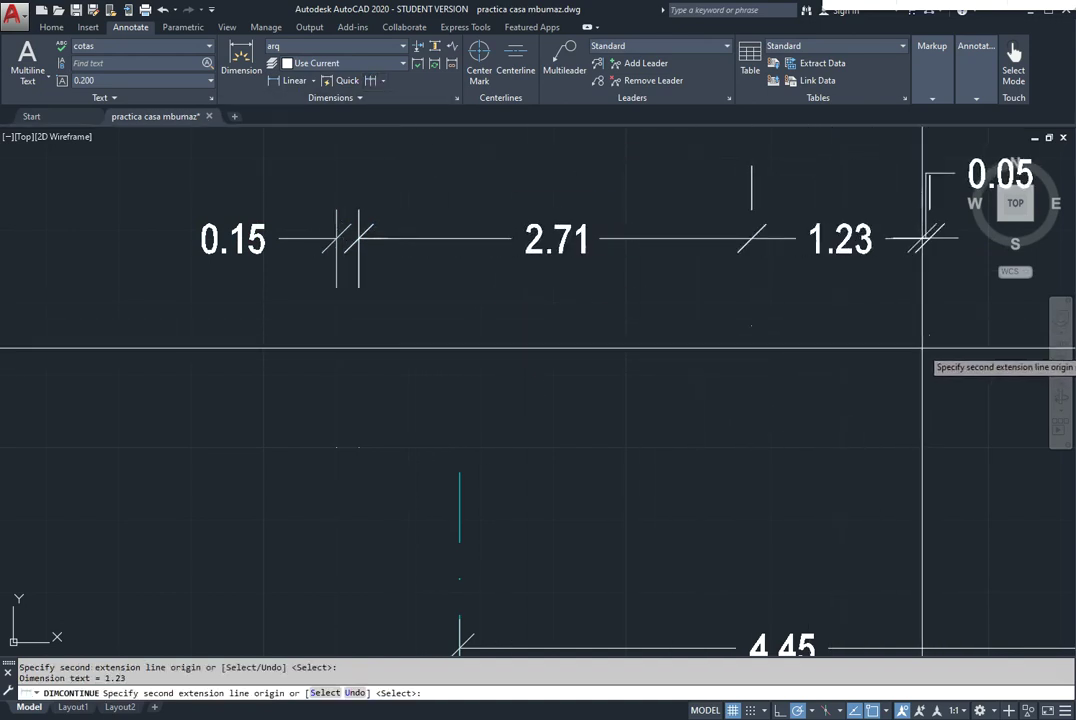
pyautogui.press('Escape')
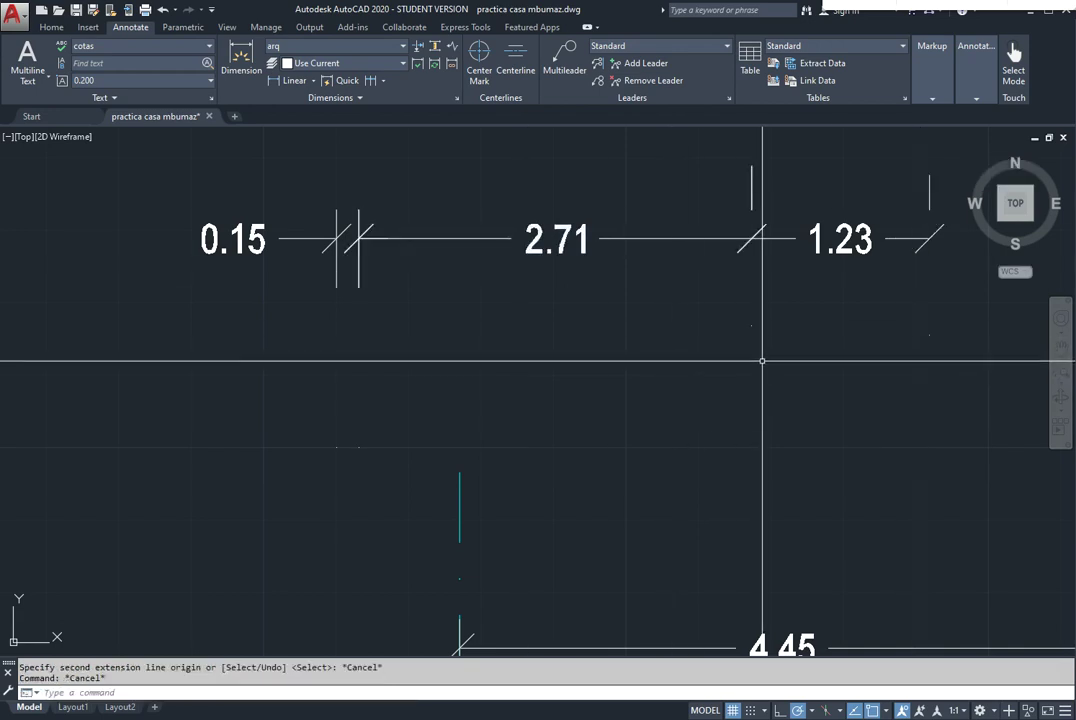
# Erase the 0.15, 2.71 and 1.23 dimensions with a window selection
pyautogui.write('e')
pyautogui.press('Return')
pyautogui.click(920, 360)
pyautogui.click(285, 190)
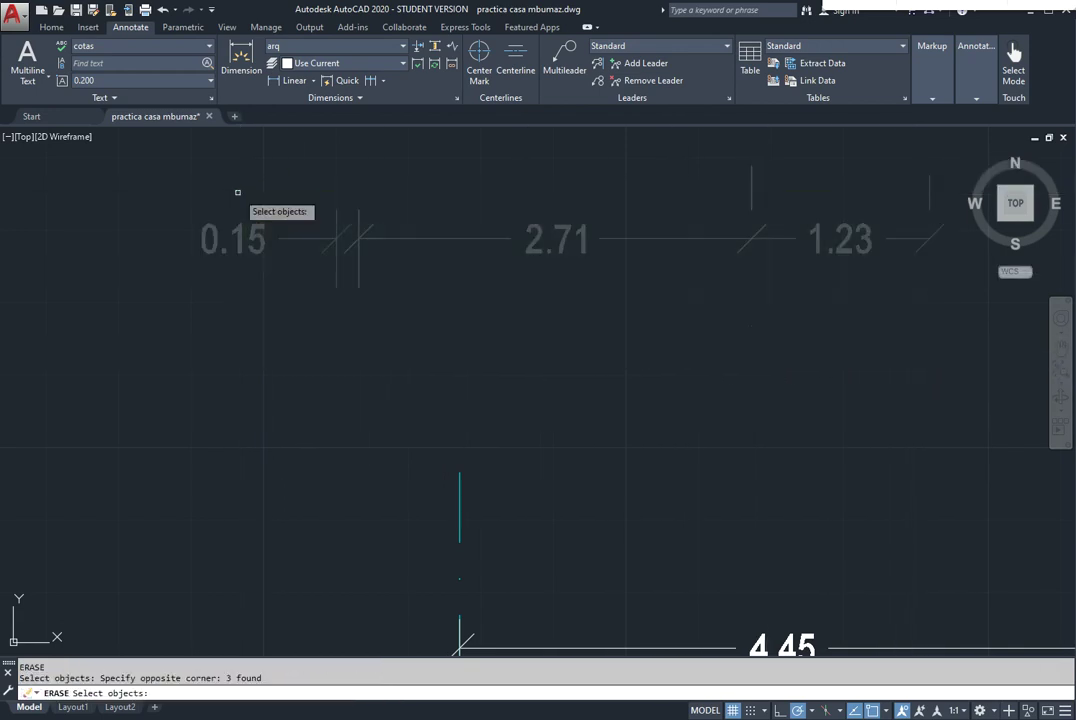
pyautogui.press('Return')
pyautogui.click(296, 85)
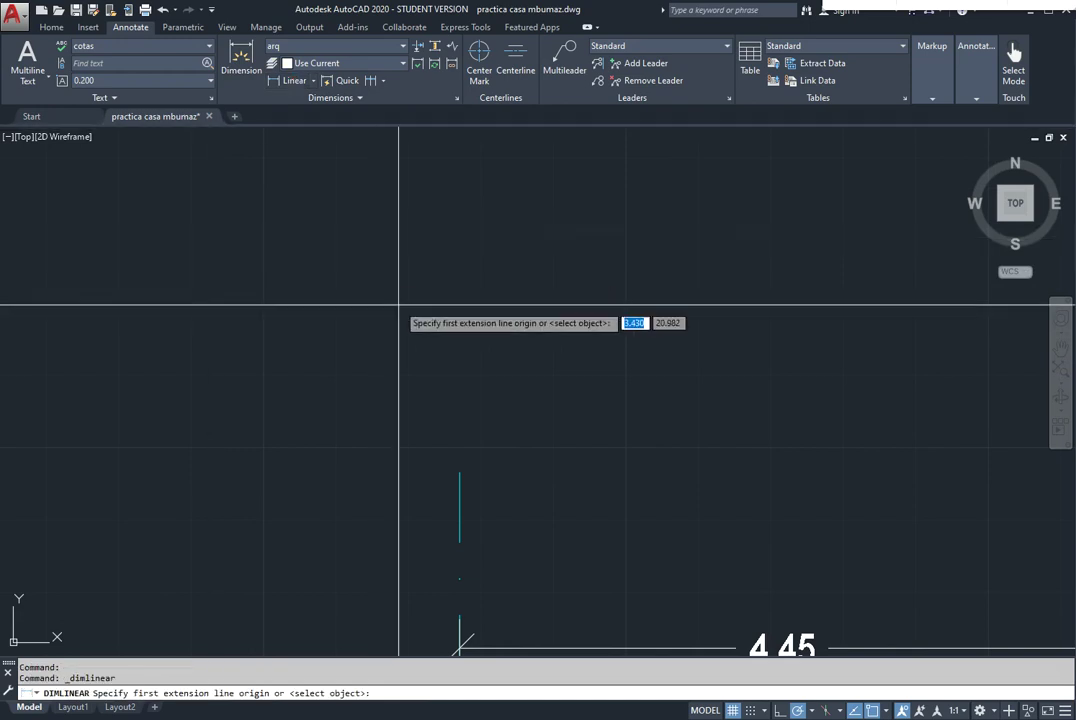
pyautogui.click(437, 320)
pyautogui.click(395, 320)
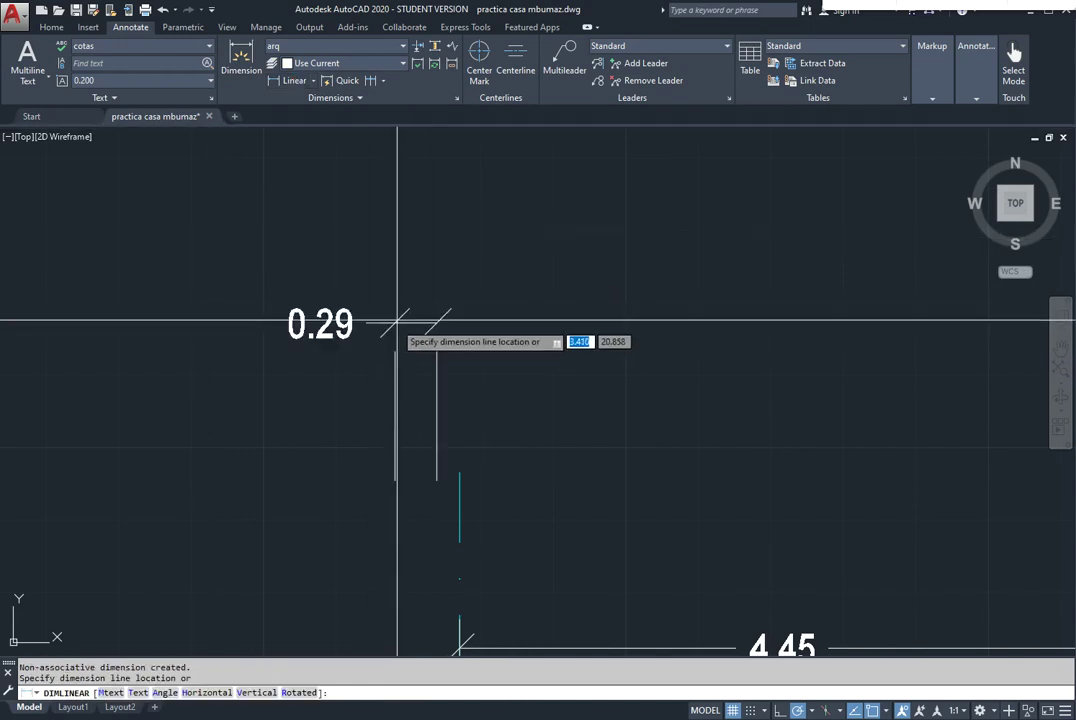
pyautogui.moveTo(396, 187); pyautogui.dragTo(331, 275, button='middle')
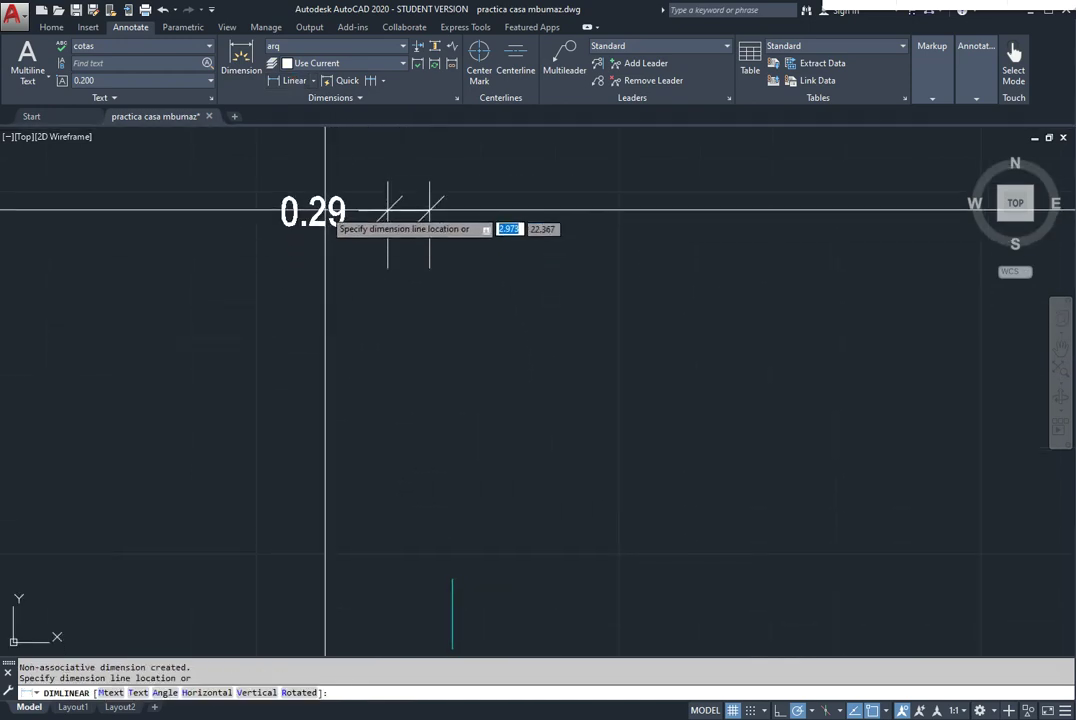
pyautogui.click(327, 209)
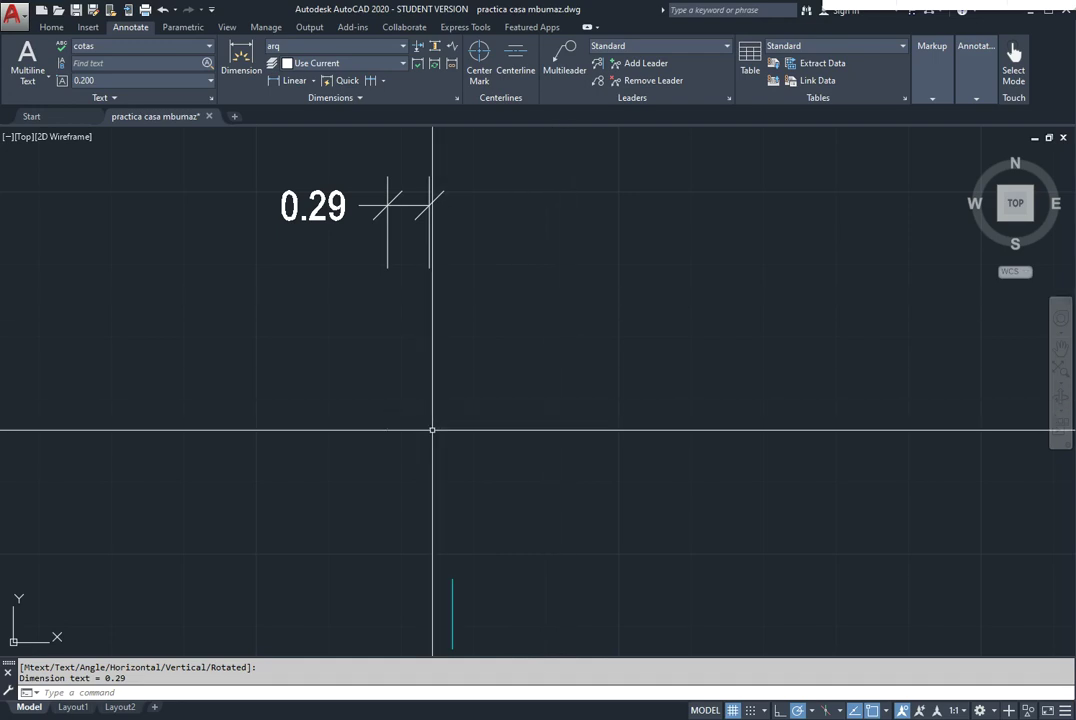
pyautogui.click(372, 81)
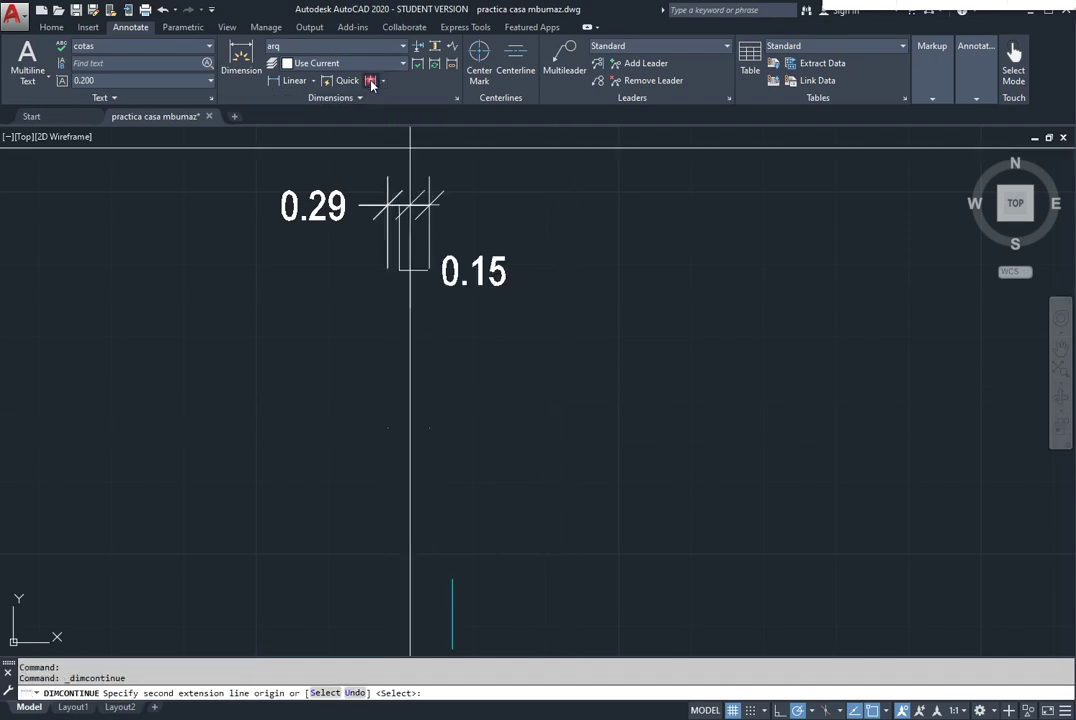
pyautogui.click(799, 428)
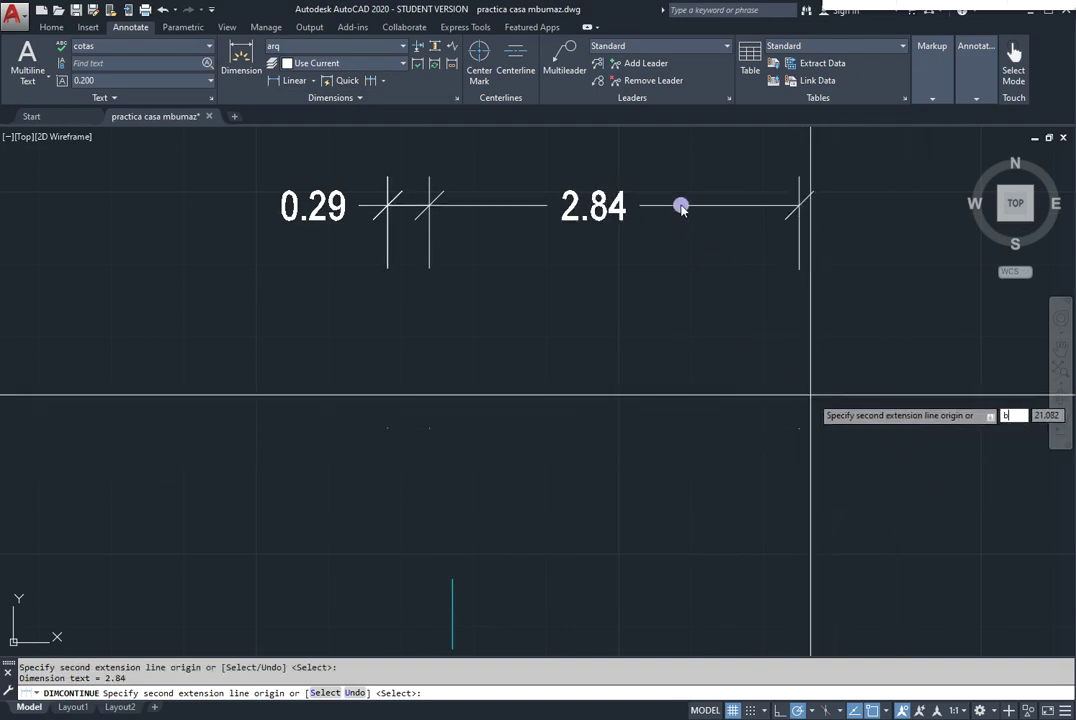
pyautogui.press('Escape')
pyautogui.click(697, 205)
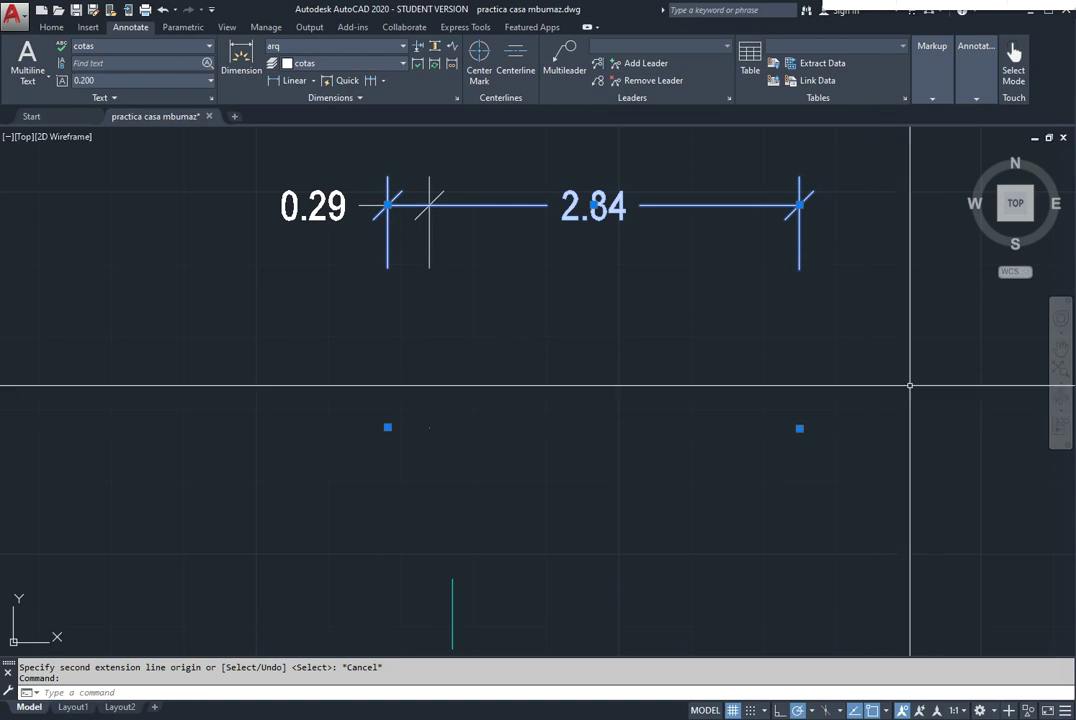
pyautogui.press('Escape')
pyautogui.press('Escape')
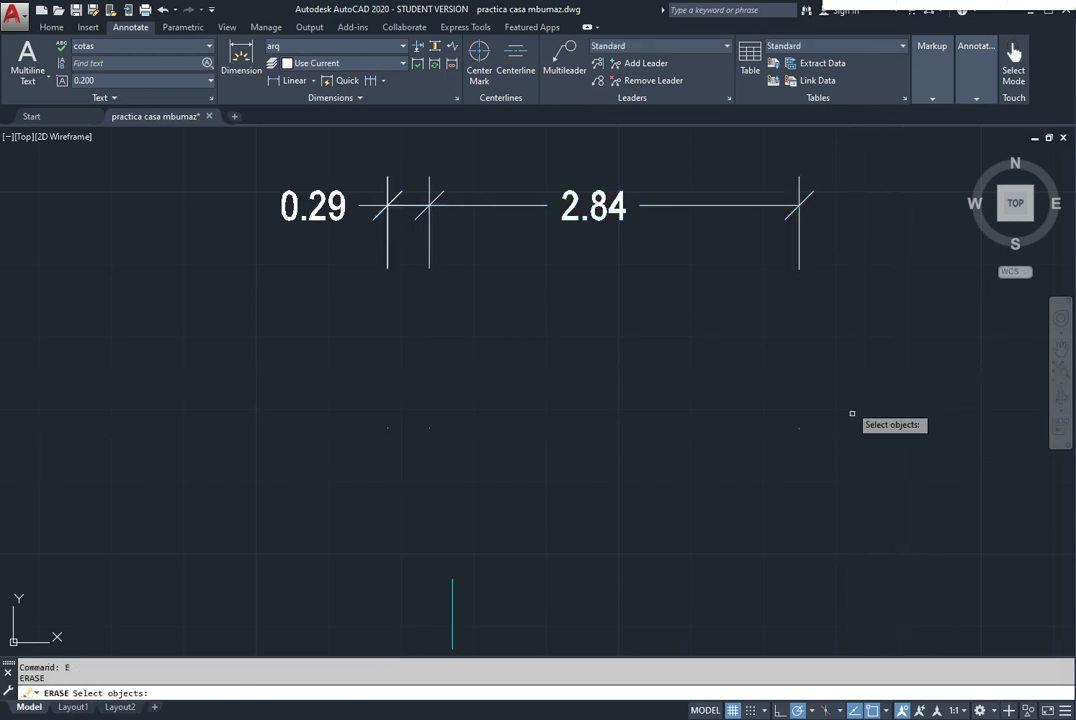
pyautogui.click(848, 430)
pyautogui.click(267, 175)
pyautogui.press('Return')
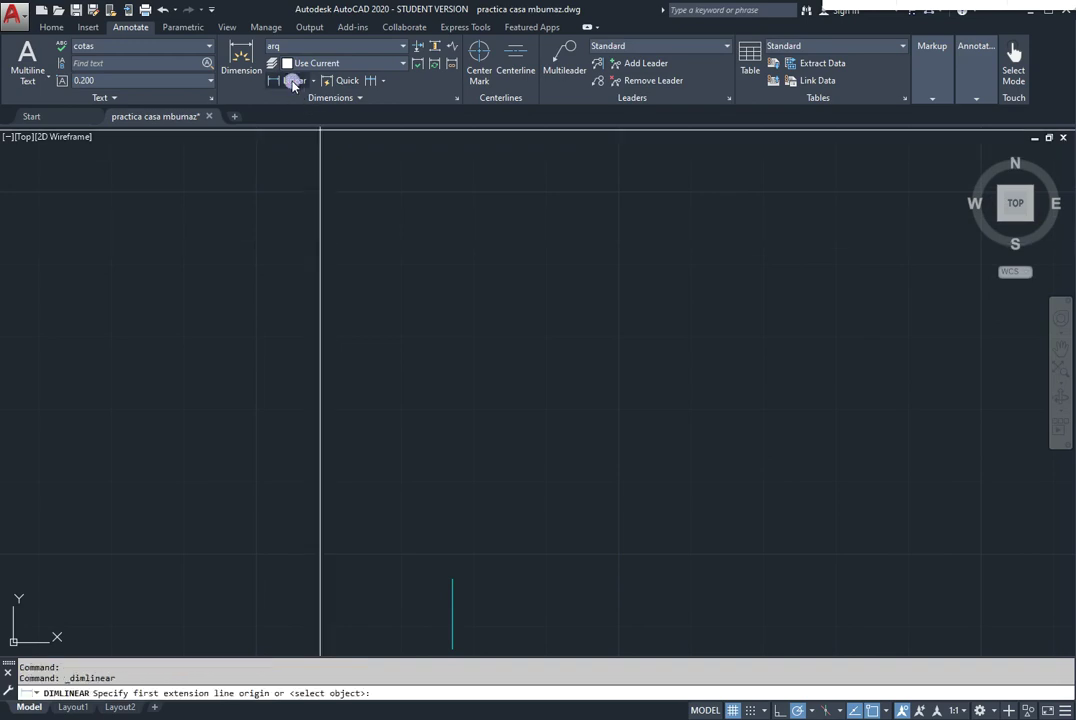
# Place a trial 0.68 linear dimension and continue it to 3.25
pyautogui.click(299, 455)
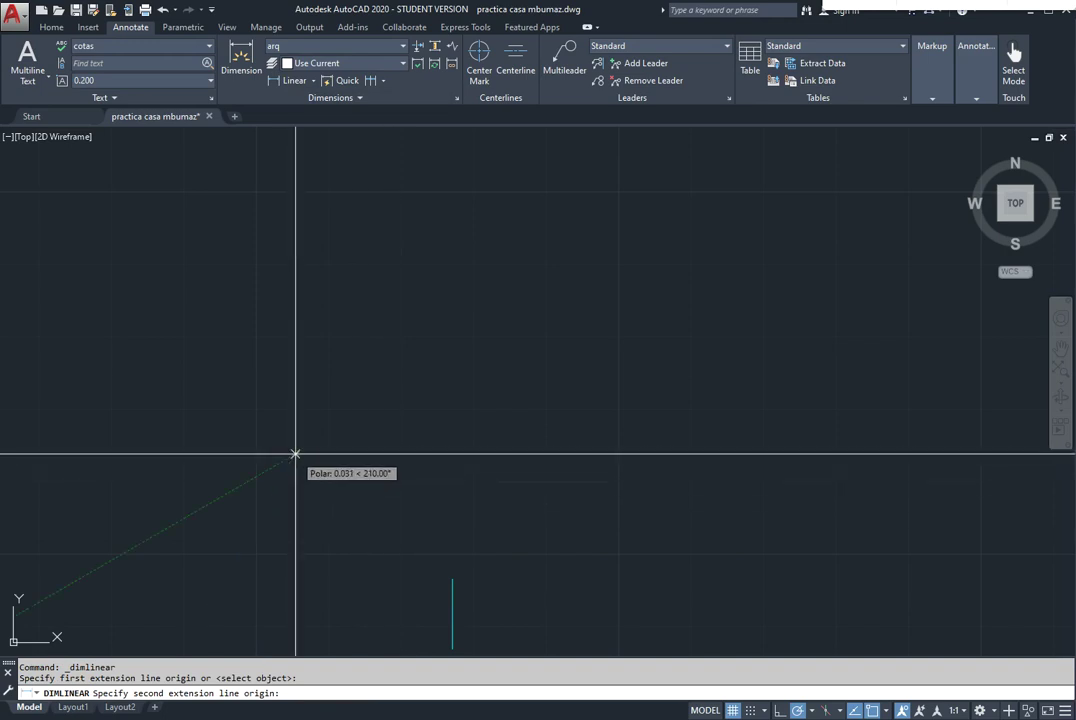
pyautogui.click(398, 453)
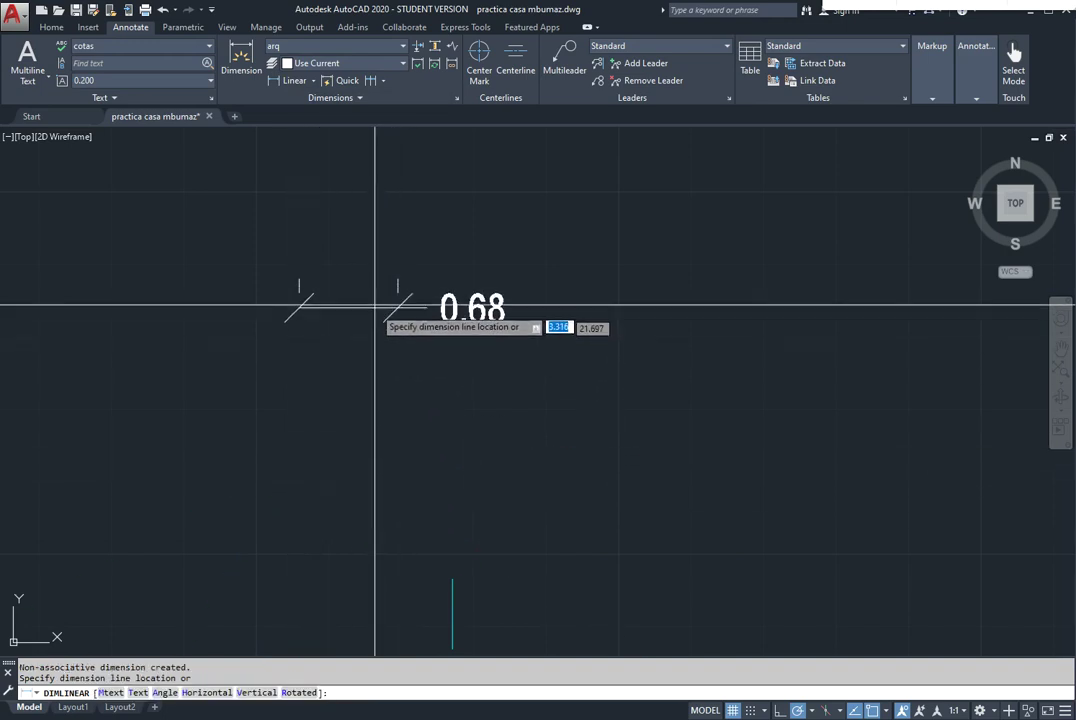
pyautogui.click(395, 220)
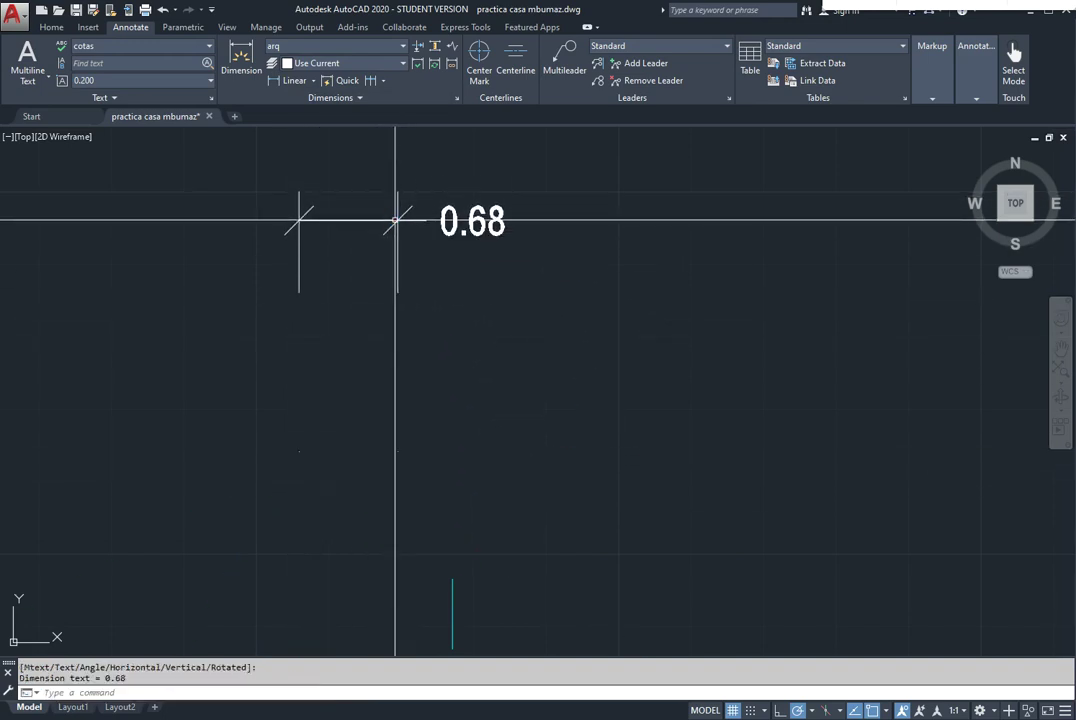
pyautogui.click(370, 82)
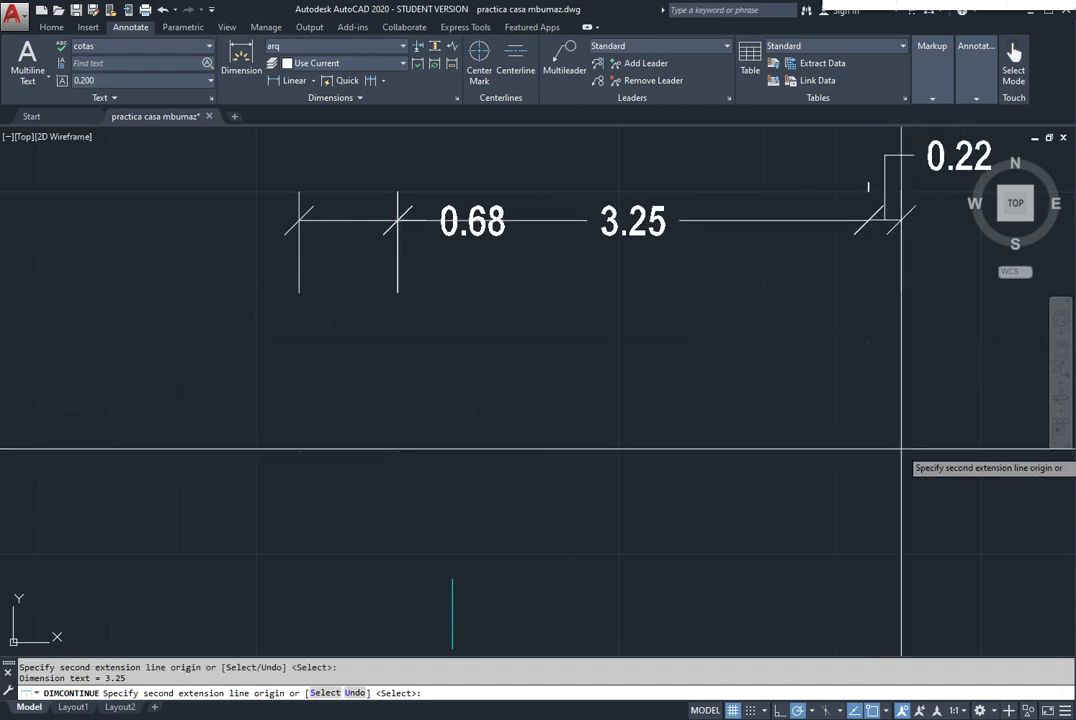
pyautogui.press('Escape')
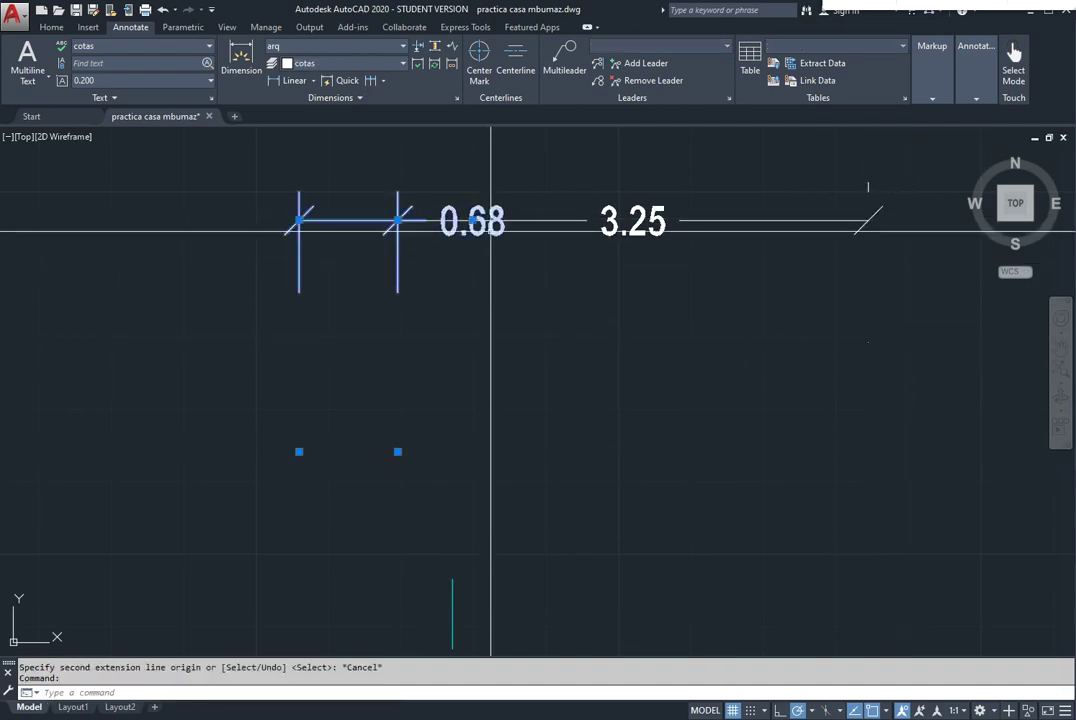
# Move the 0.68 text to the left of its extension lines
pyautogui.click(473, 219)
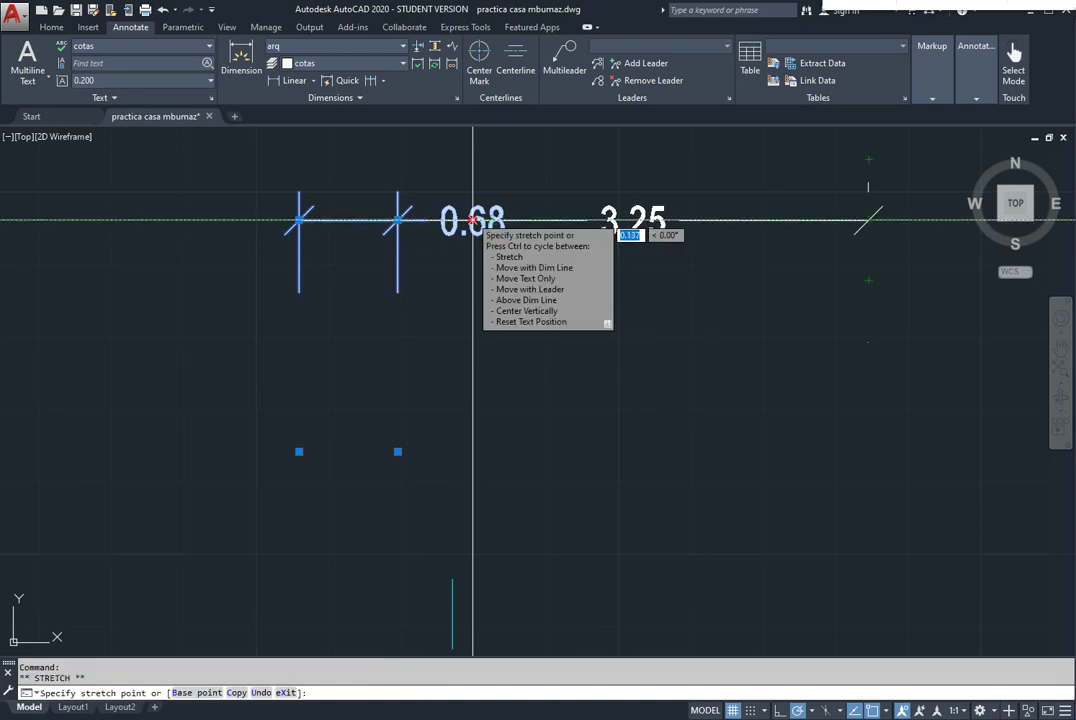
pyautogui.click(219, 220)
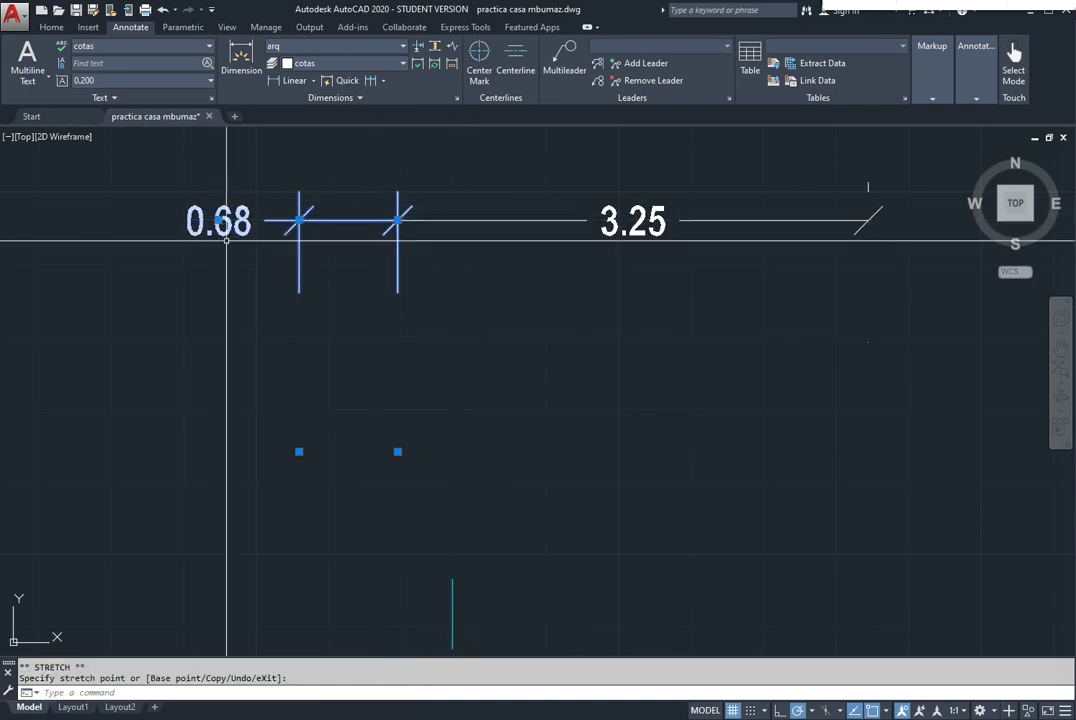
pyautogui.scroll(-2, 397, 386)
pyautogui.press('Escape')
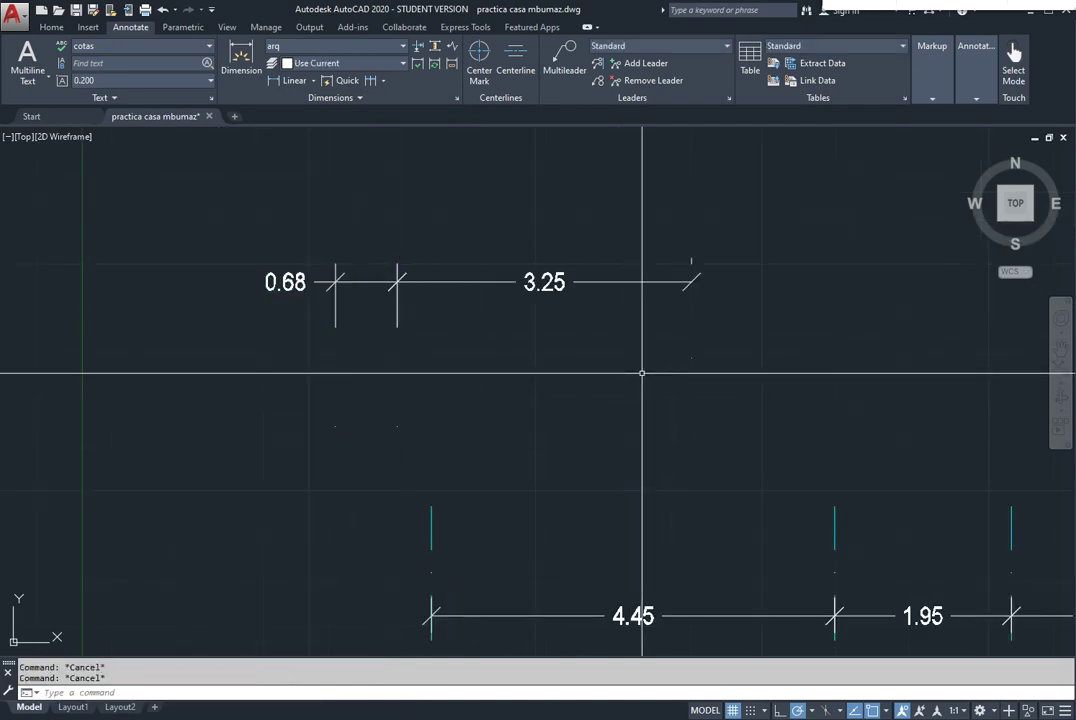
# Erase the 0.68 and 3.25 dimensions and zoom in on the lower-left wall corner
pyautogui.click(757, 391)
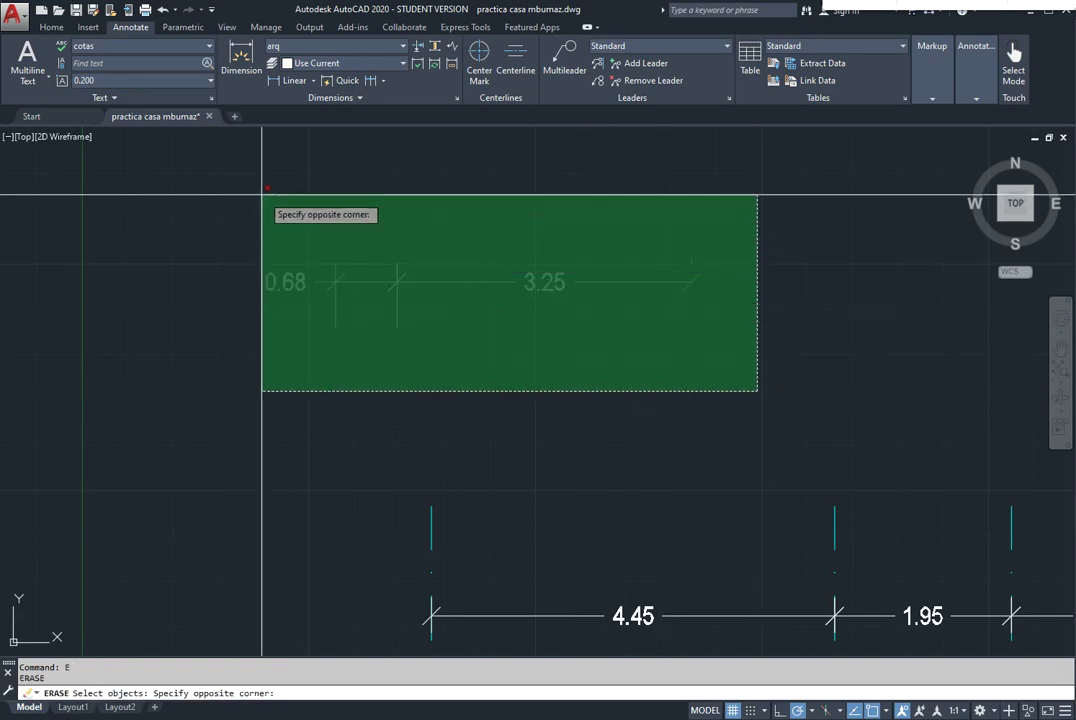
pyautogui.click(262, 192)
pyautogui.press('Return')
pyautogui.scroll(-3, 356, 257)
pyautogui.moveTo(356, 257); pyautogui.dragTo(492, 377, button='middle')
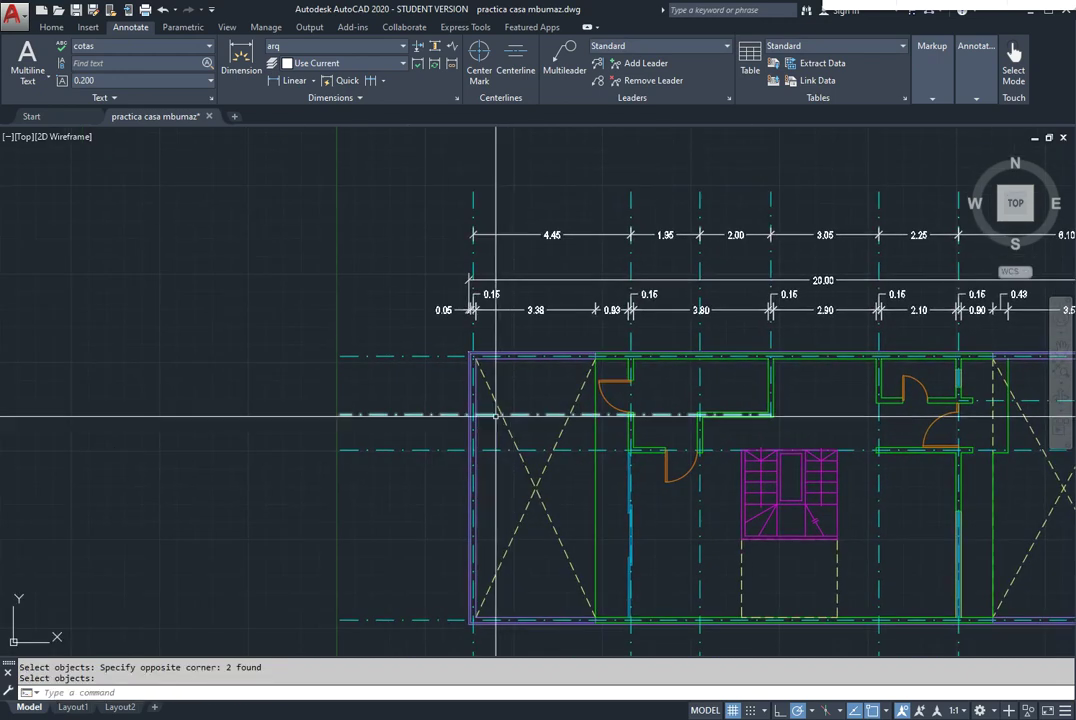
pyautogui.scroll(1, 468, 480)
pyautogui.moveTo(468, 480); pyautogui.dragTo(463, 504, button='middle')
pyautogui.scroll(3, 463, 504)
pyautogui.scroll(1, 465, 448)
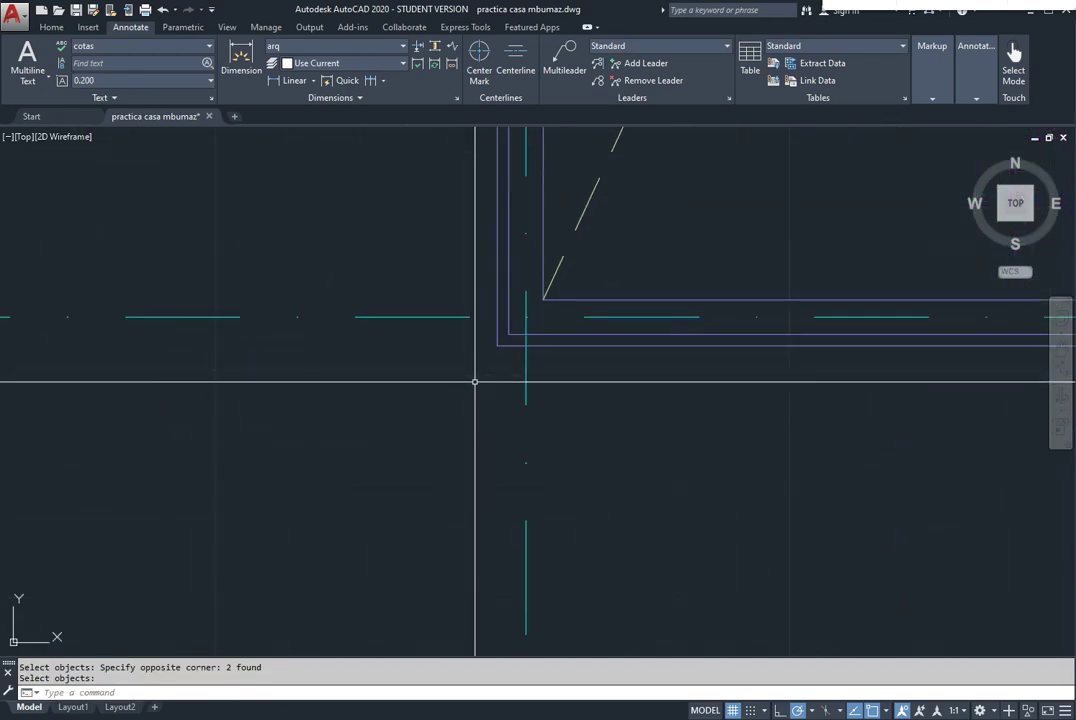
pyautogui.moveTo(473, 379); pyautogui.dragTo(475, 398, button='middle')
# Place the 0.05 dimension line at the lower-left wall corner
pyautogui.scroll(1, 453, 386)
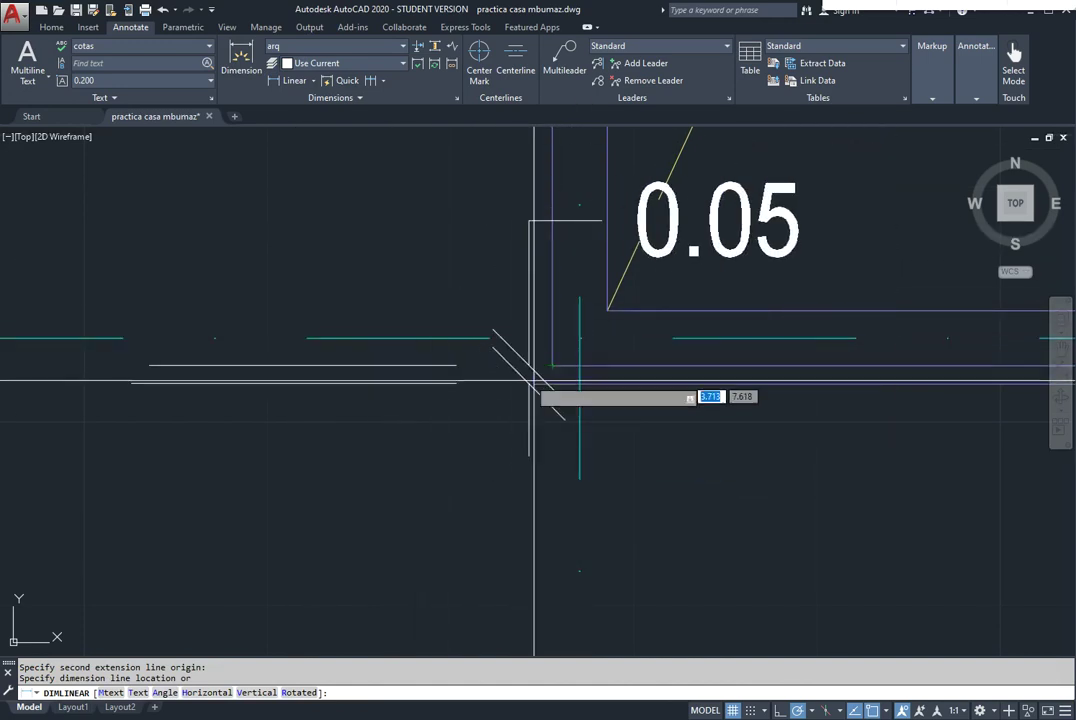
pyautogui.scroll(-3, 96, 372)
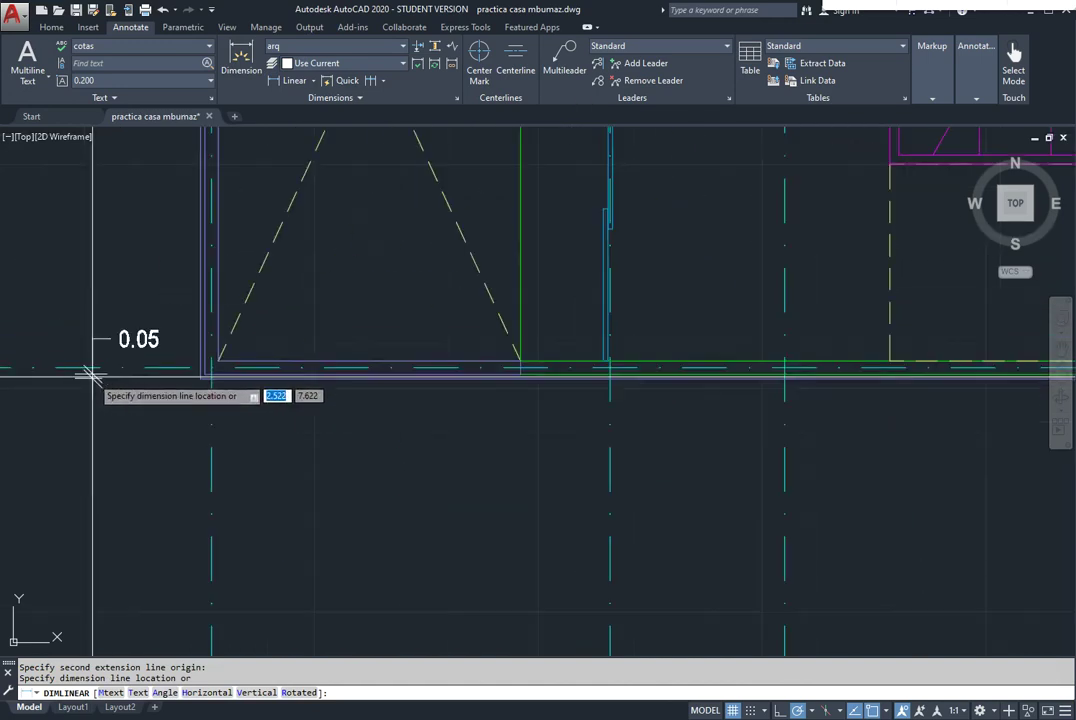
pyautogui.scroll(3, 228, 365)
pyautogui.moveTo(228, 365)
pyautogui.mouseDown(button='middle')
pyautogui.moveTo(444, 371)
pyautogui.moveTo(403, 372)
pyautogui.mouseUp(button='middle')
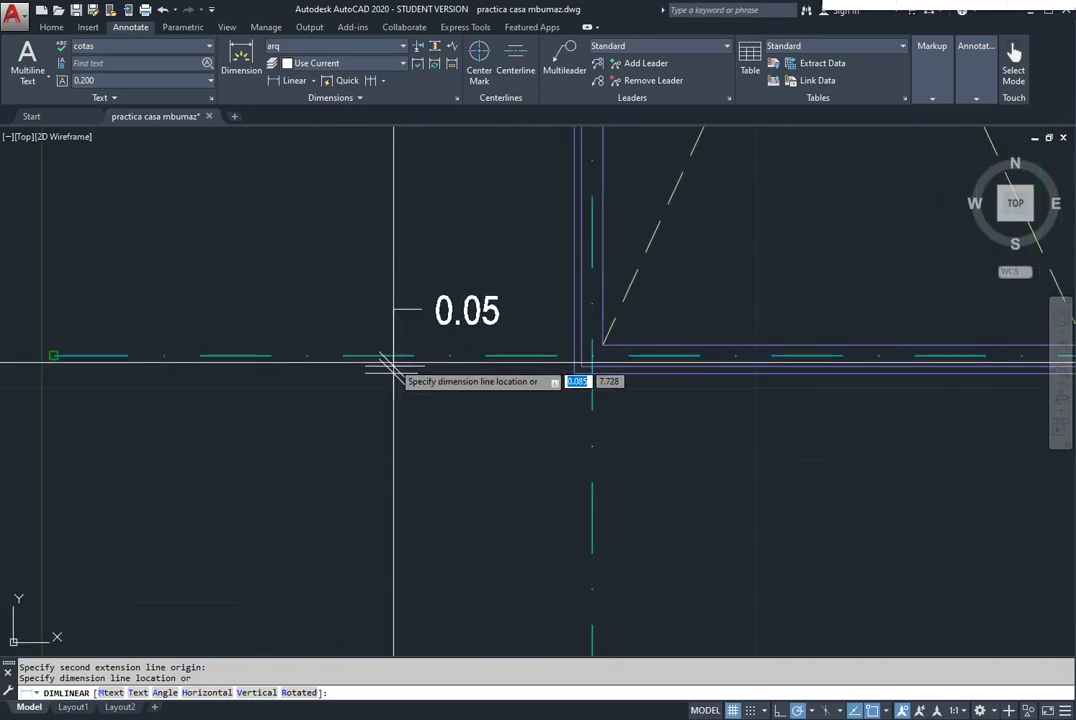
pyautogui.scroll(4, 394, 367)
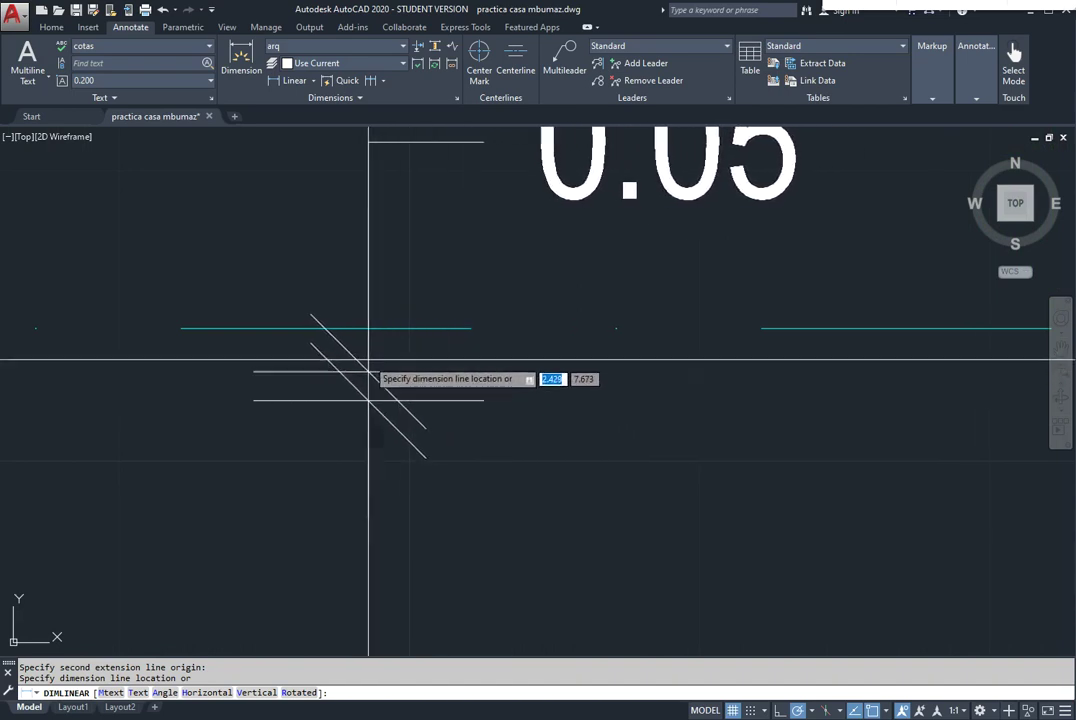
pyautogui.click(368, 355)
pyautogui.scroll(-4, 410, 380)
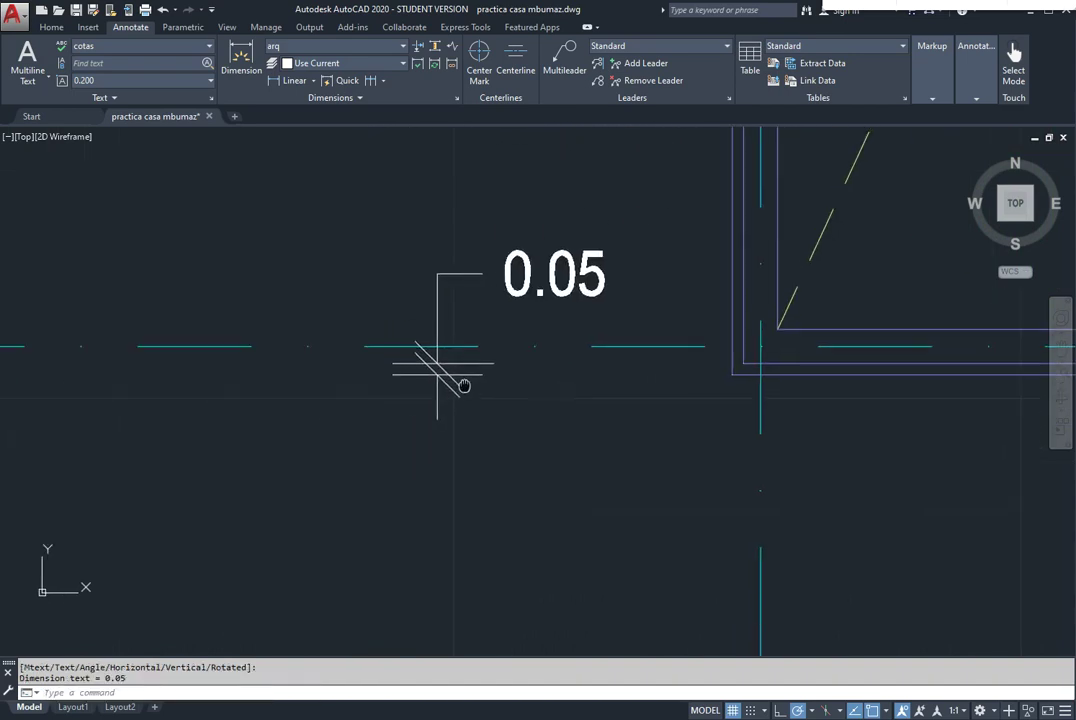
# Drag the 0.05 text below and left of the ticks
pyautogui.click(578, 252)
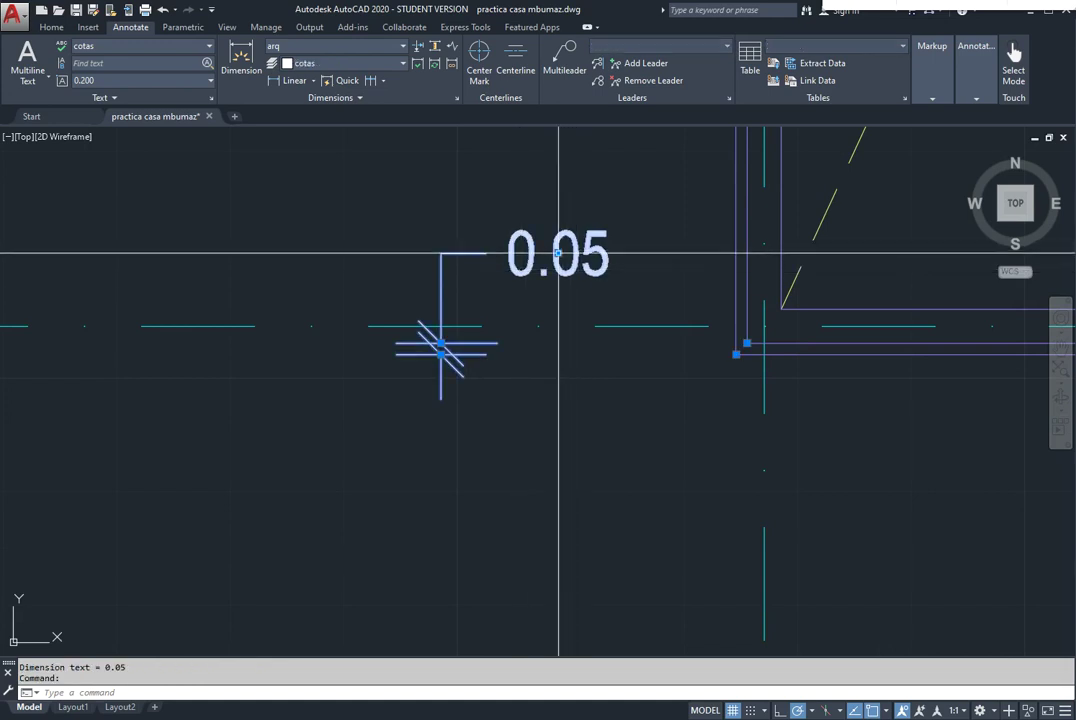
pyautogui.click(557, 254)
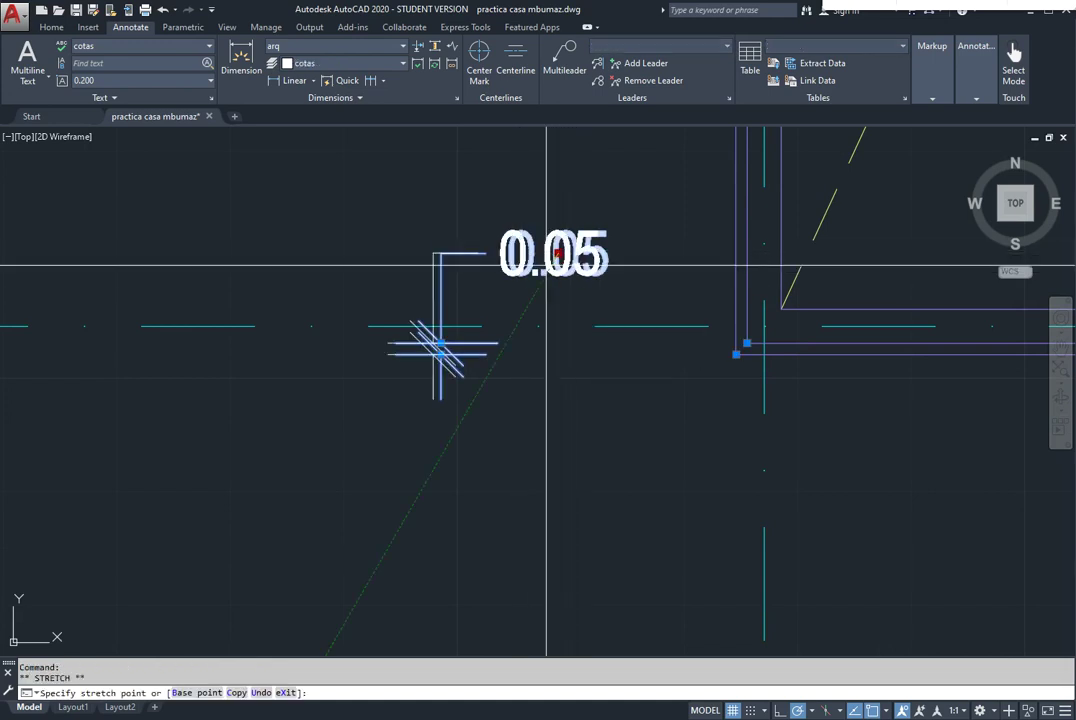
pyautogui.click(326, 396)
pyautogui.scroll(-8, 517, 406)
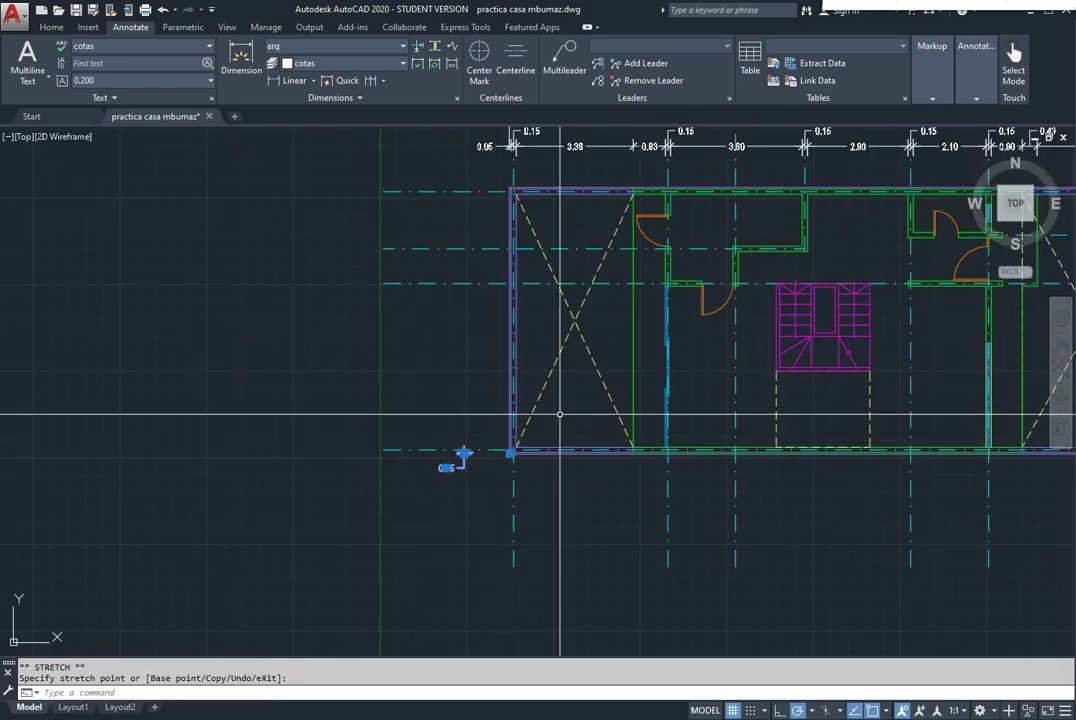
pyautogui.press('Escape')
pyautogui.press('Escape')
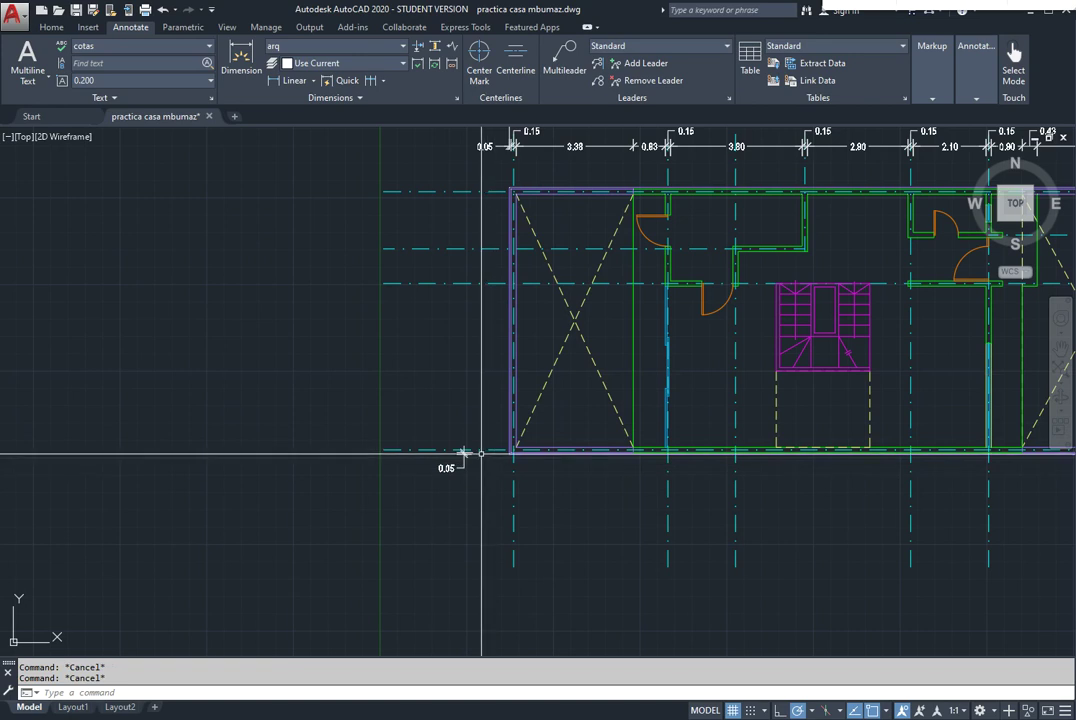
pyautogui.scroll(6, 481, 455)
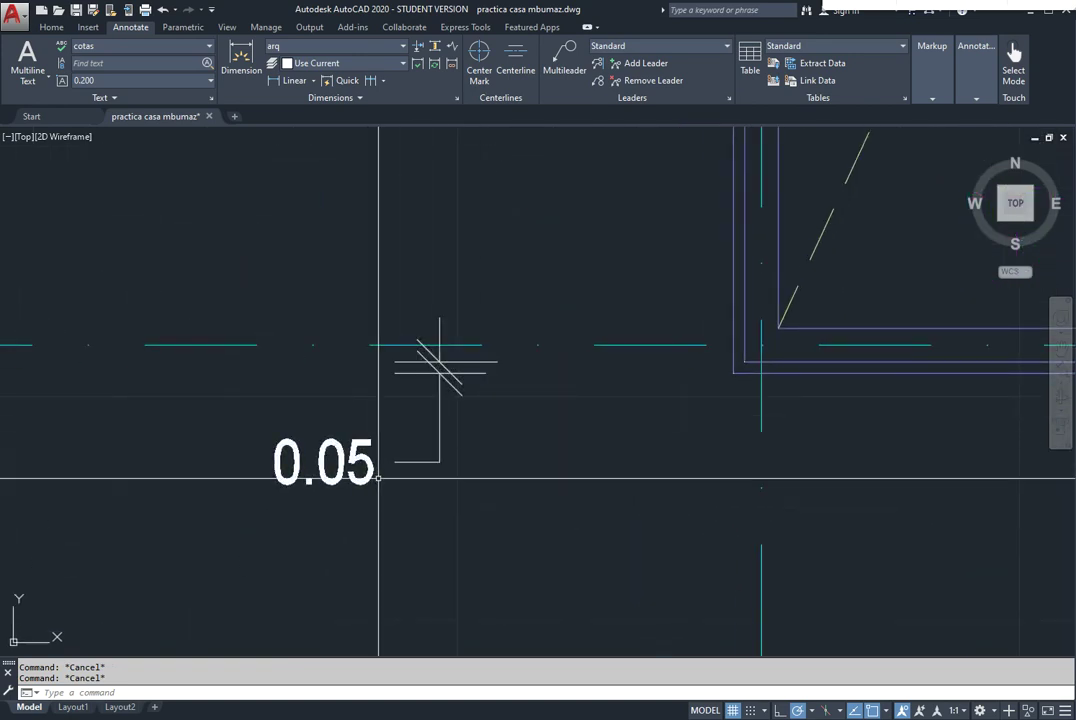
# Set the arq style's text alignment to Aligned with dimension line via DIMSTY
pyautogui.write('dimsty')
pyautogui.press('Return')
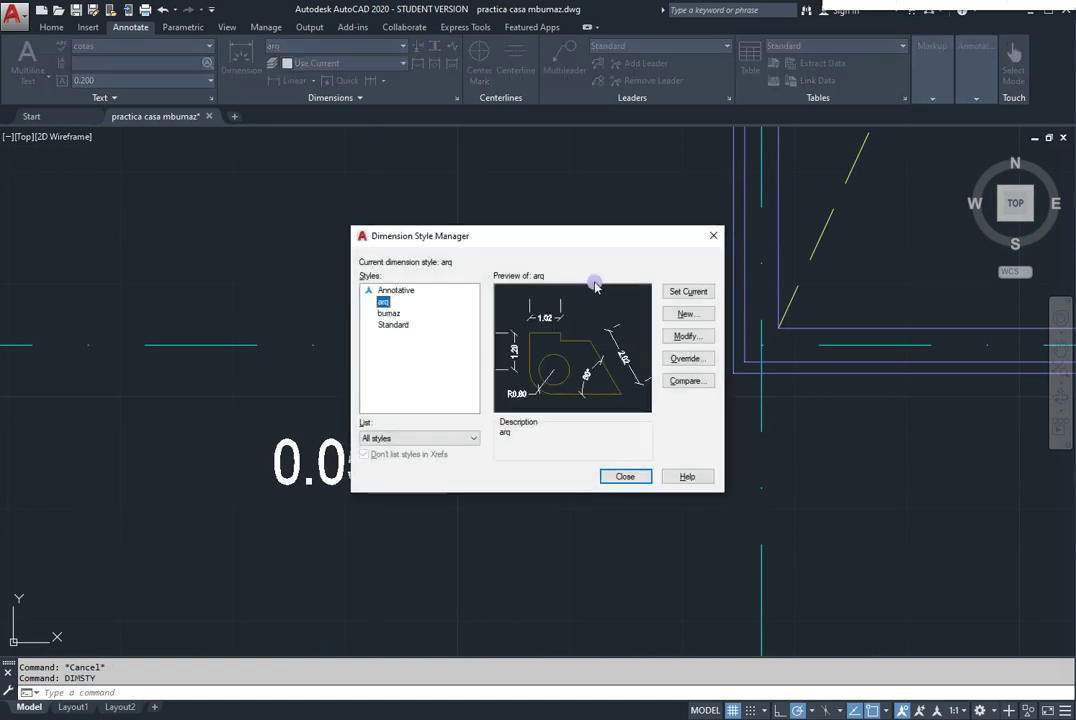
pyautogui.click(689, 337)
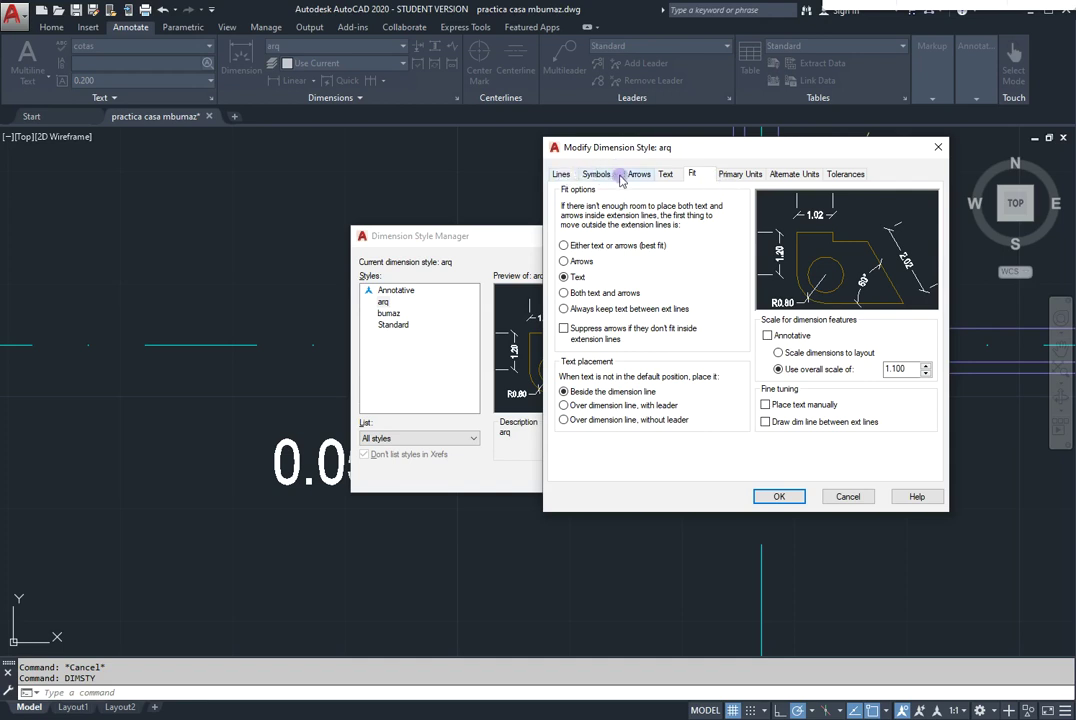
pyautogui.click(665, 175)
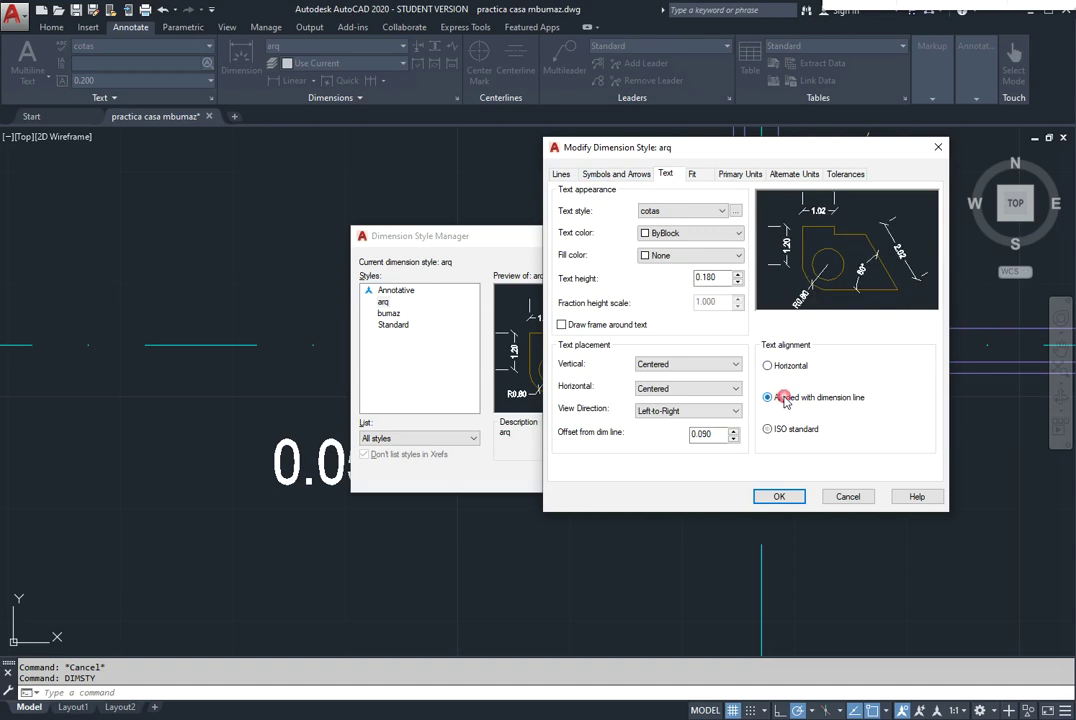
pyautogui.click(780, 497)
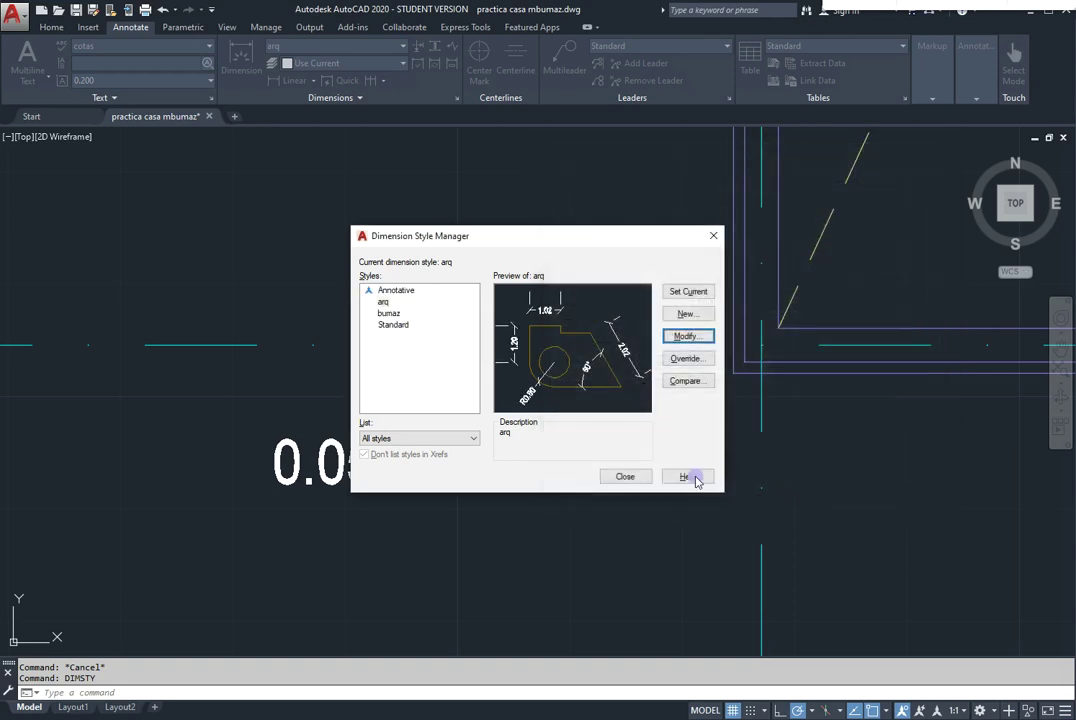
pyautogui.click(625, 477)
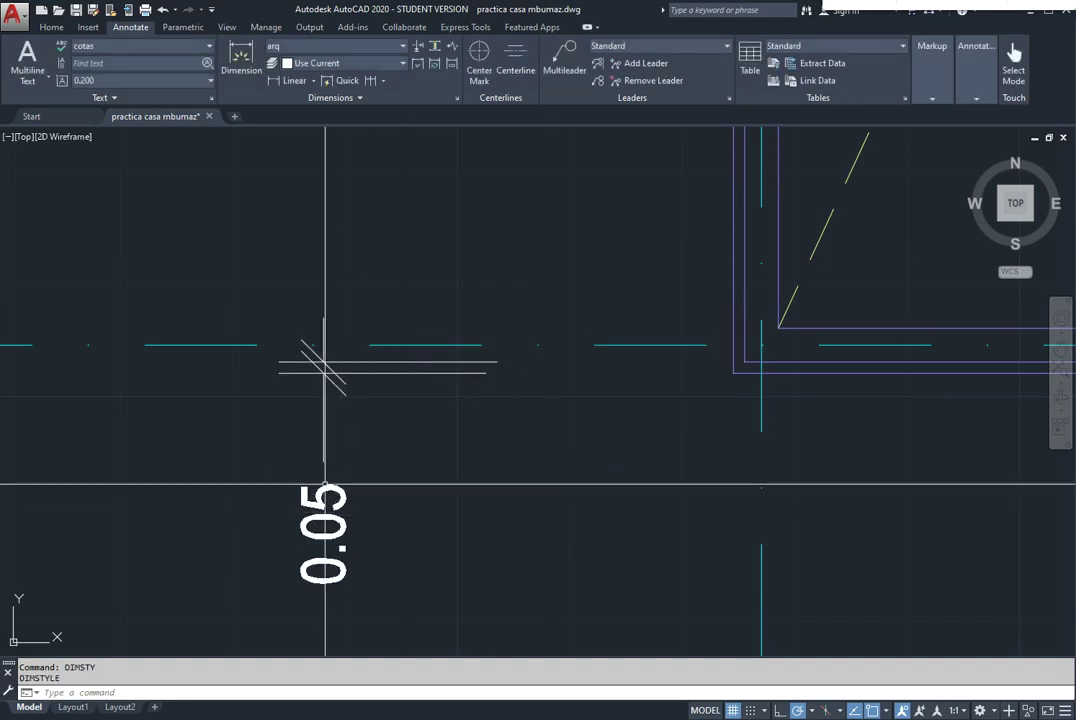
# Select the old 0.05 dimension for deletion
pyautogui.moveTo(297, 447); pyautogui.dragTo(352, 450, button='middle')
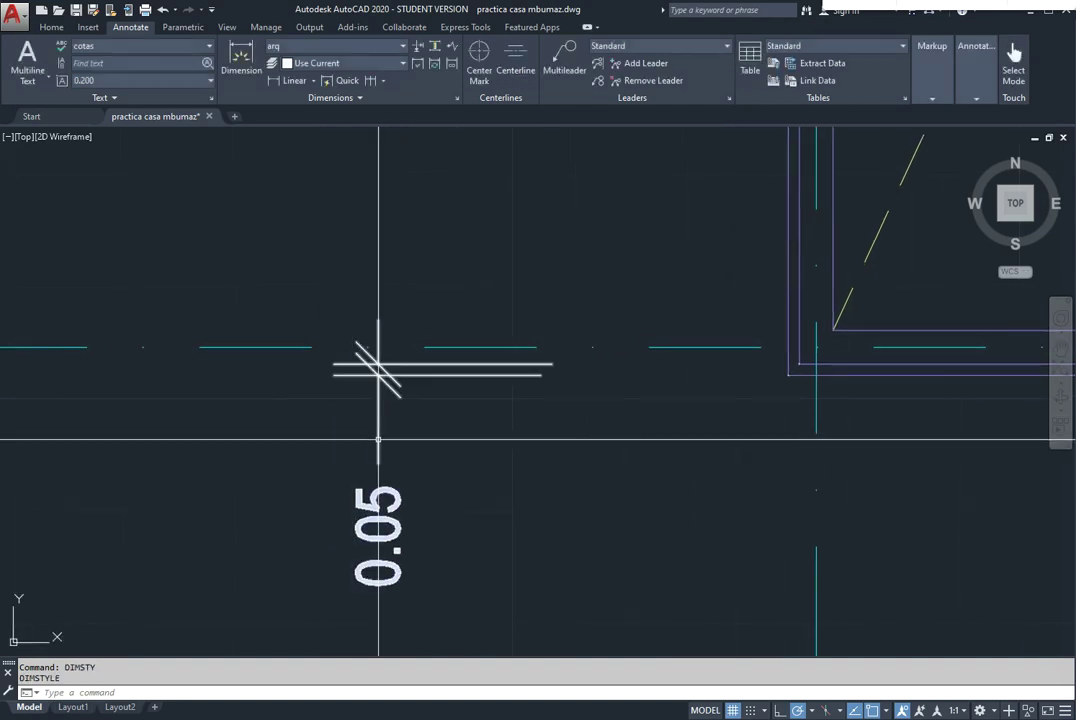
pyautogui.click(378, 365)
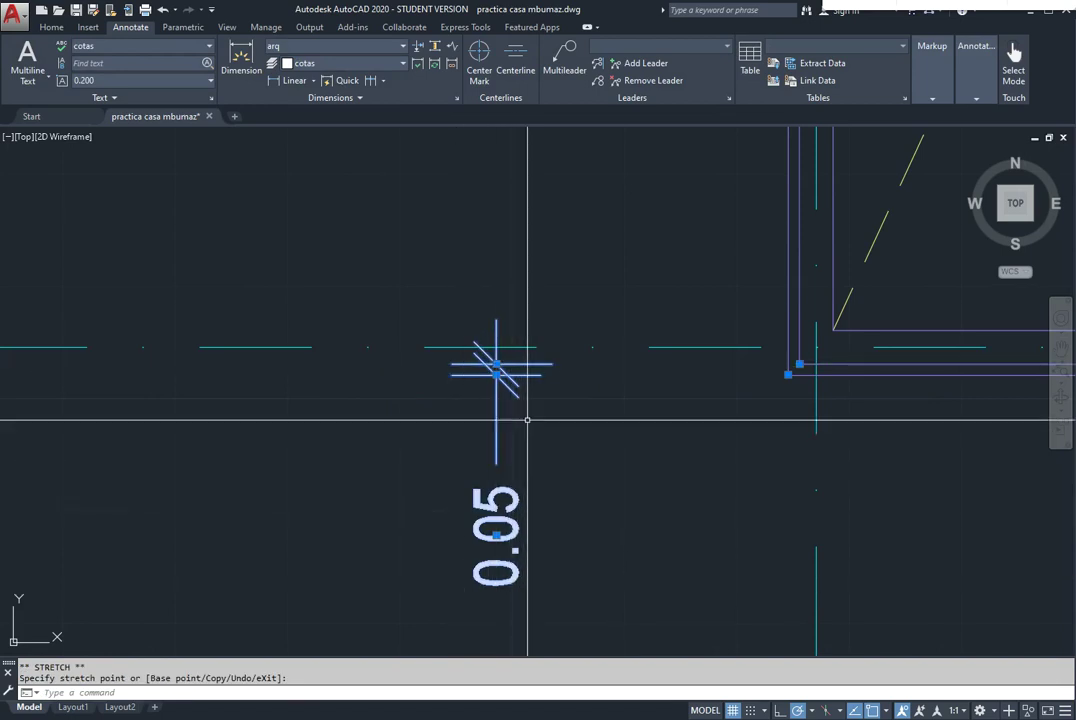
pyautogui.press('Escape')
pyautogui.press('Escape')
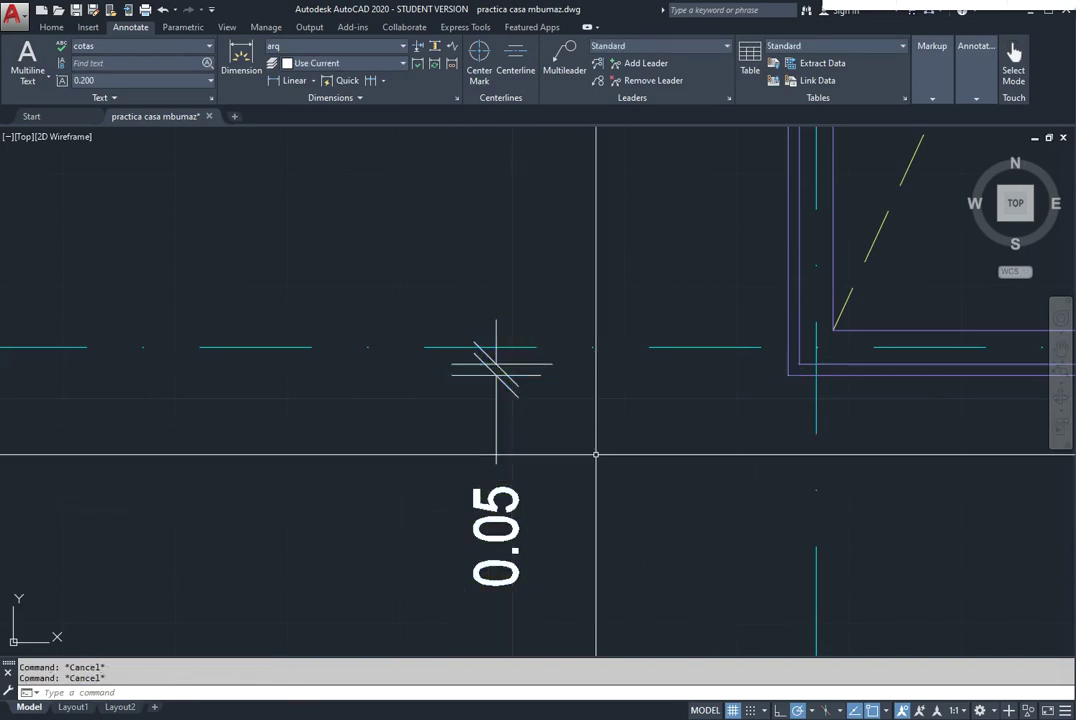
pyautogui.click(487, 443)
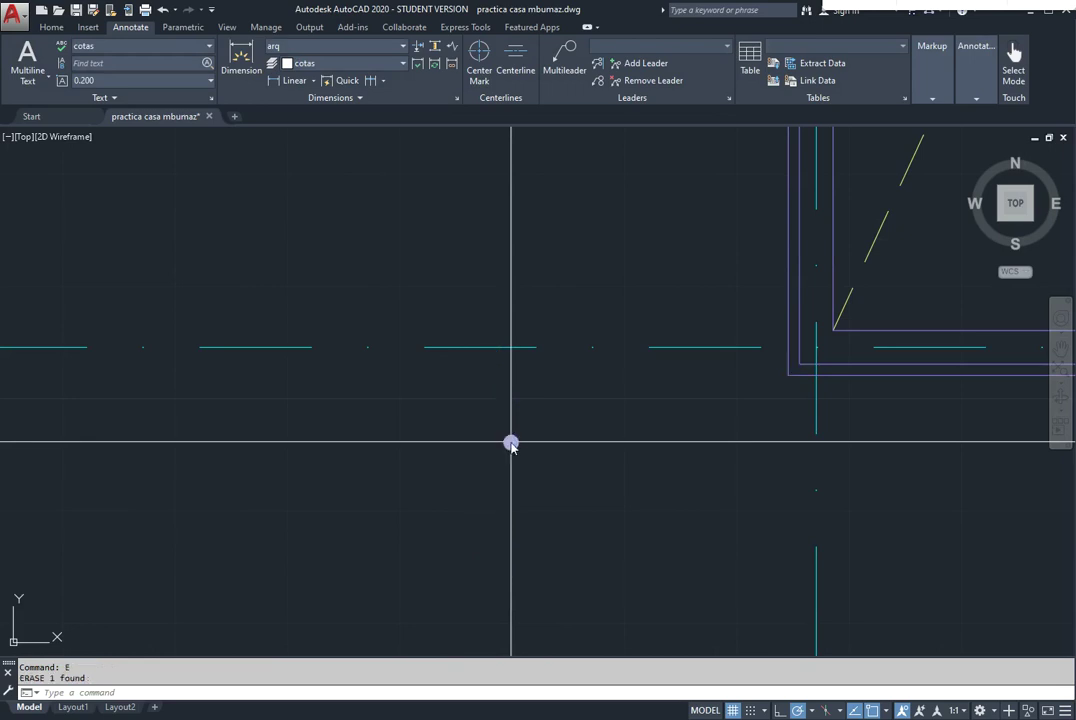
# Dimension 0.05 from the axis line to the wall corner, moving its text below the ticks
pyautogui.click(288, 81)
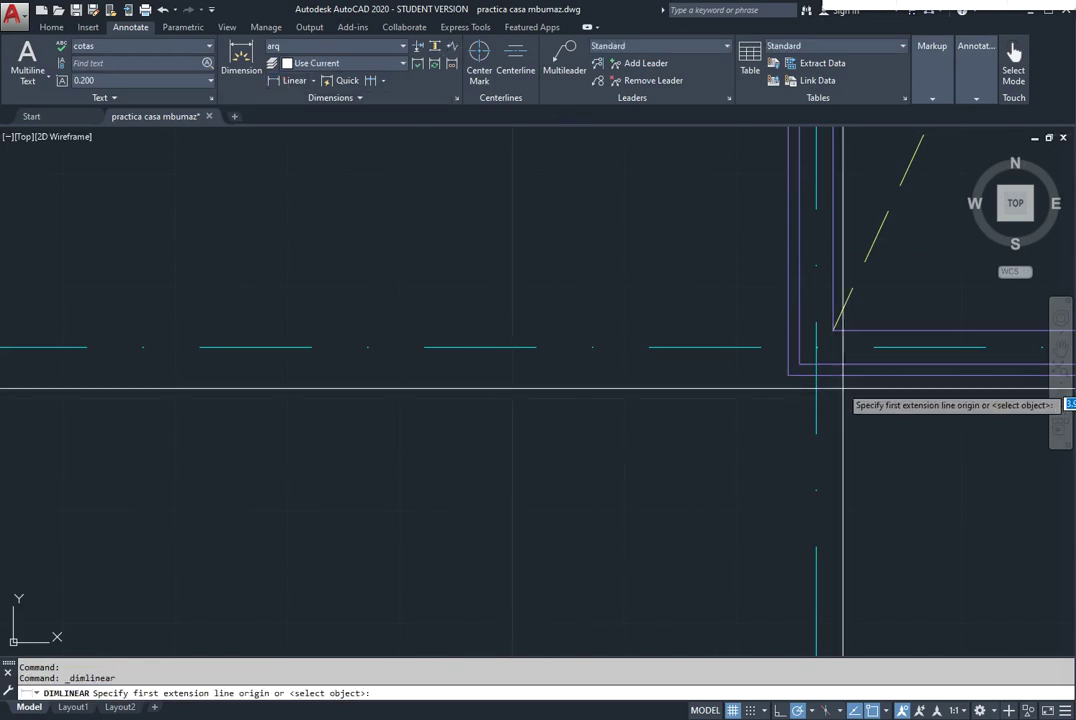
pyautogui.click(788, 375)
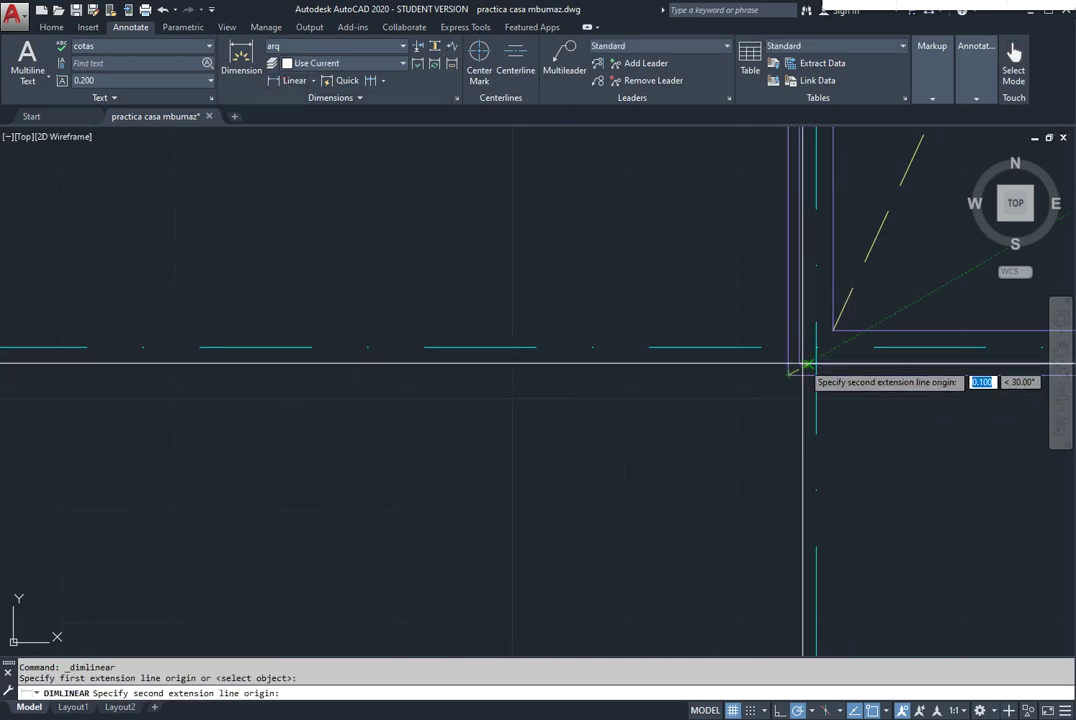
pyautogui.click(798, 366)
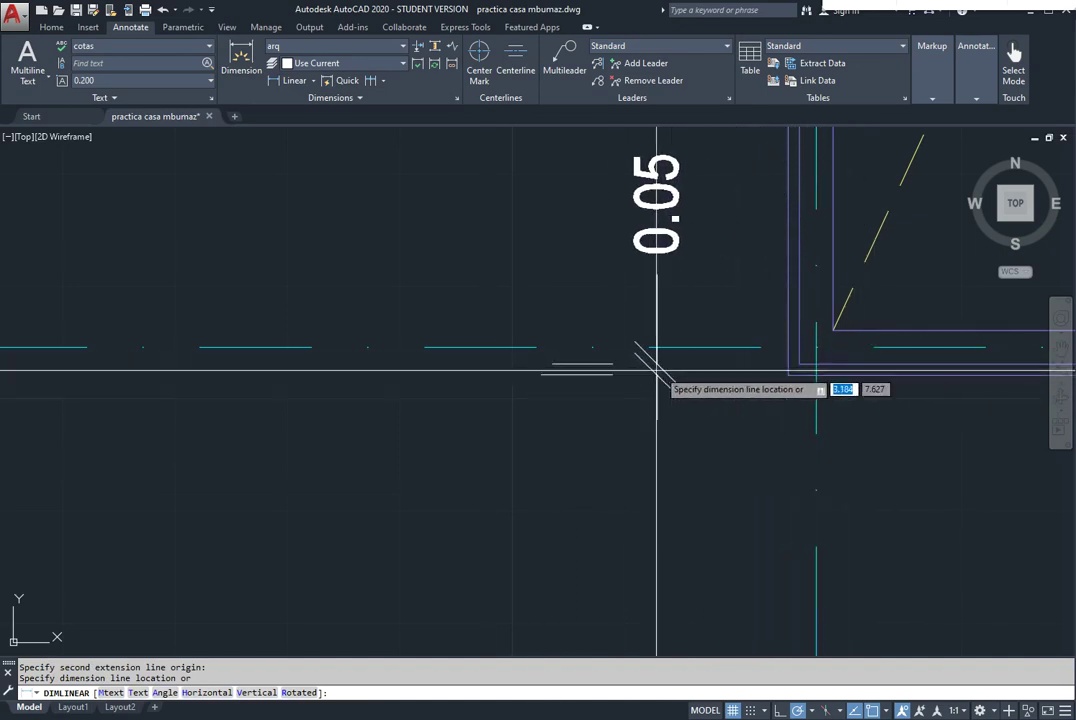
pyautogui.click(497, 372)
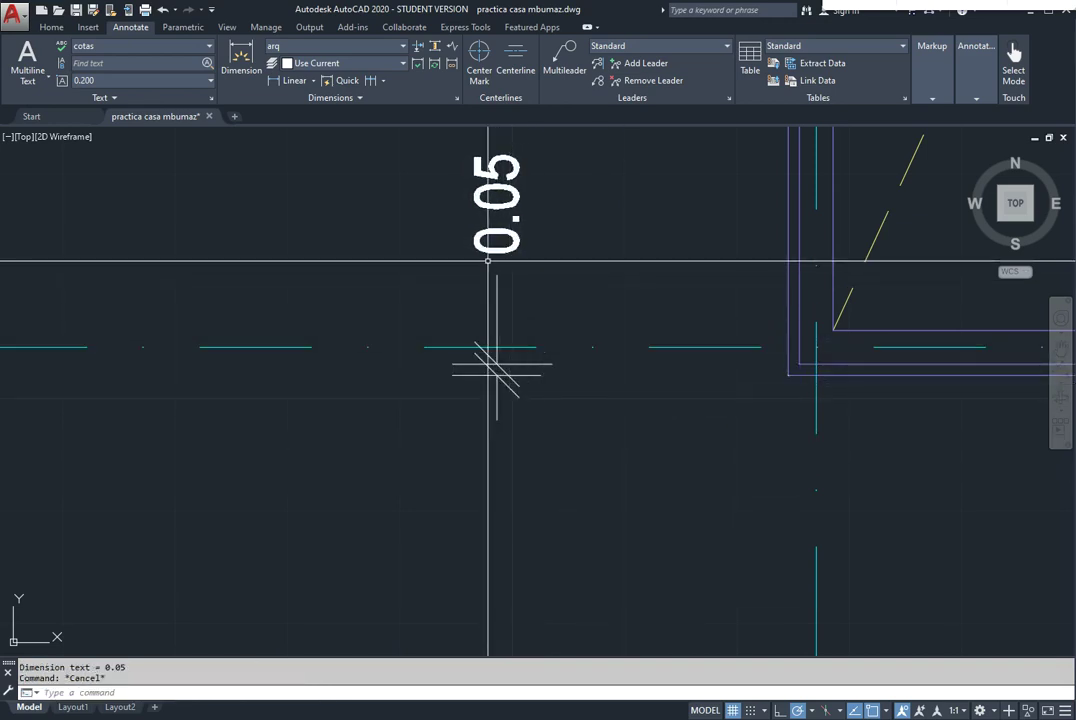
pyautogui.click(500, 208)
pyautogui.click(497, 203)
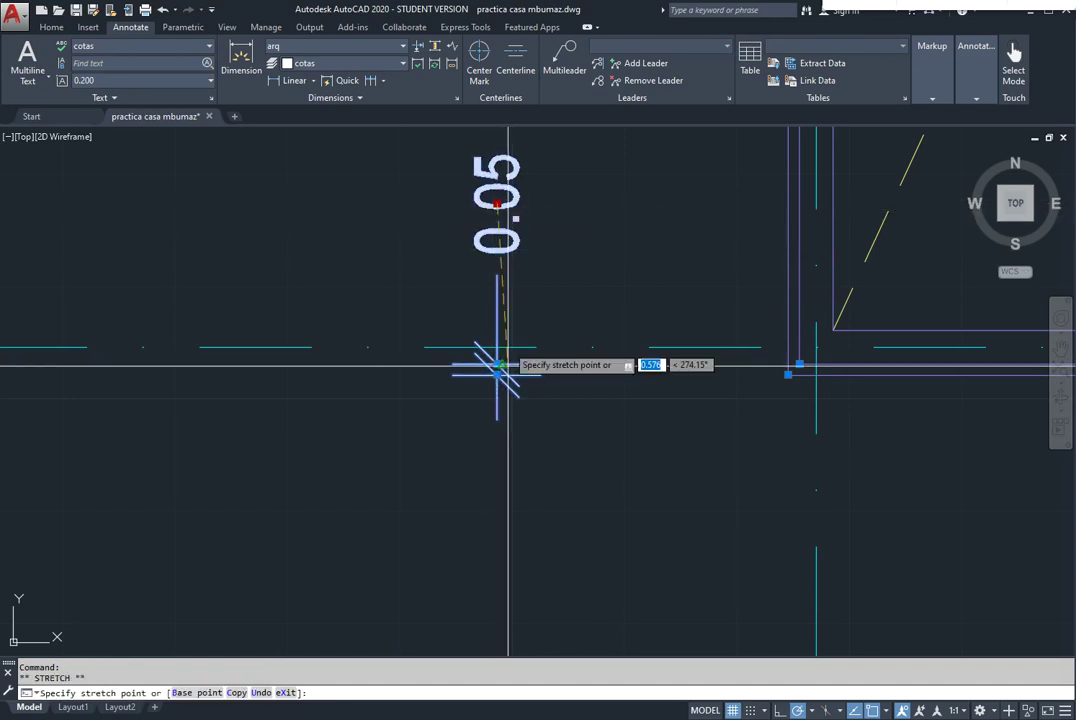
pyautogui.scroll(-3, 571, 448)
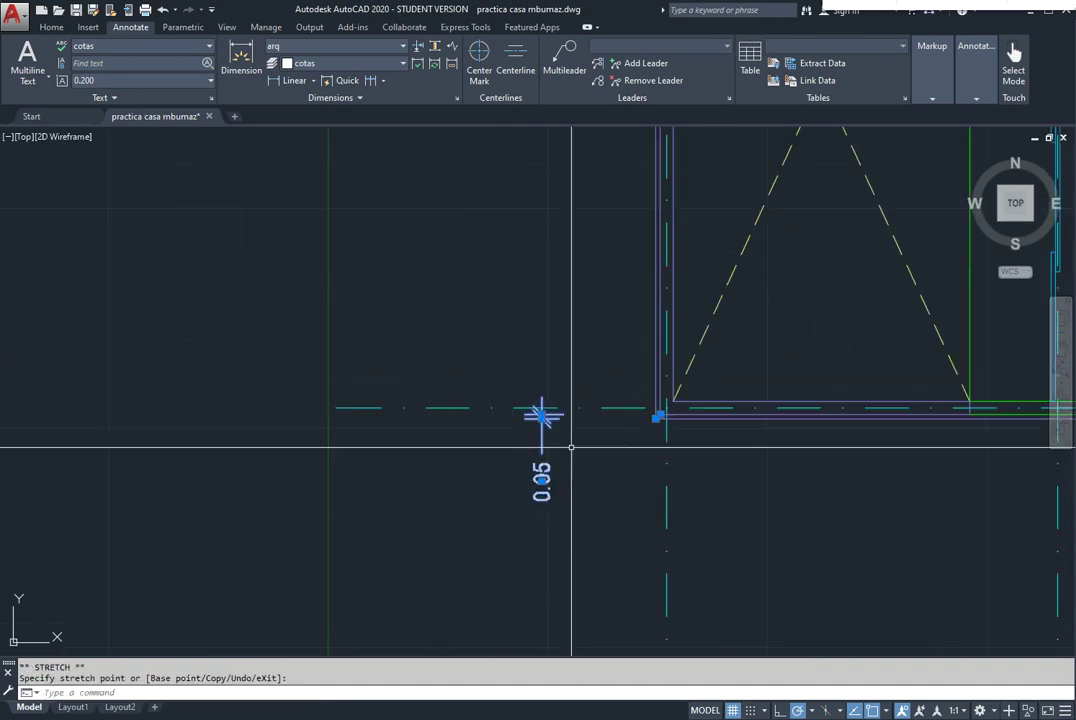
pyautogui.press('Escape')
pyautogui.press('Escape')
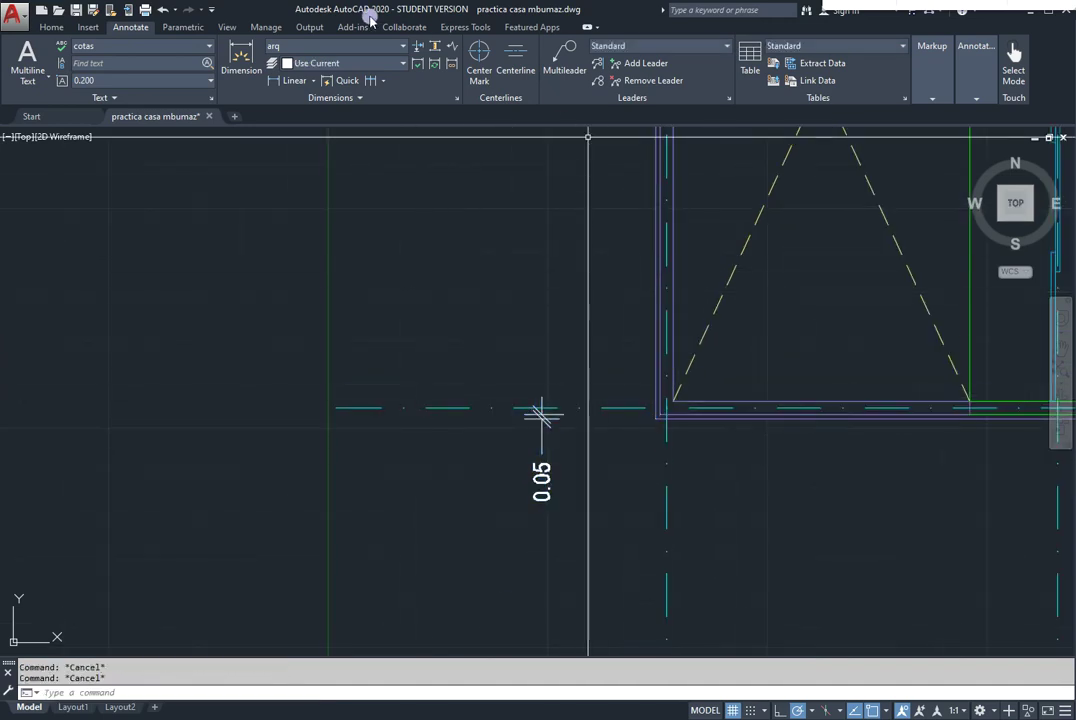
# Continue the left chain from the 0.05 dimension with 0.15, 4.65 and 0.15 segments
pyautogui.click(375, 81)
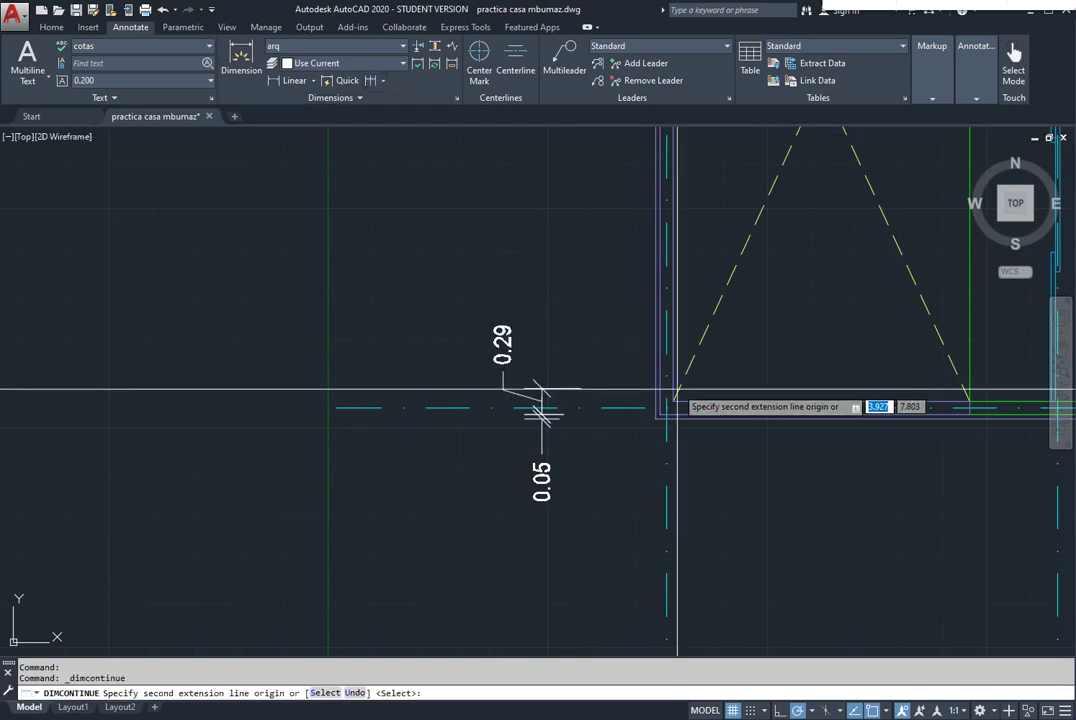
pyautogui.moveTo(660, 259); pyautogui.dragTo(569, 540, button='middle')
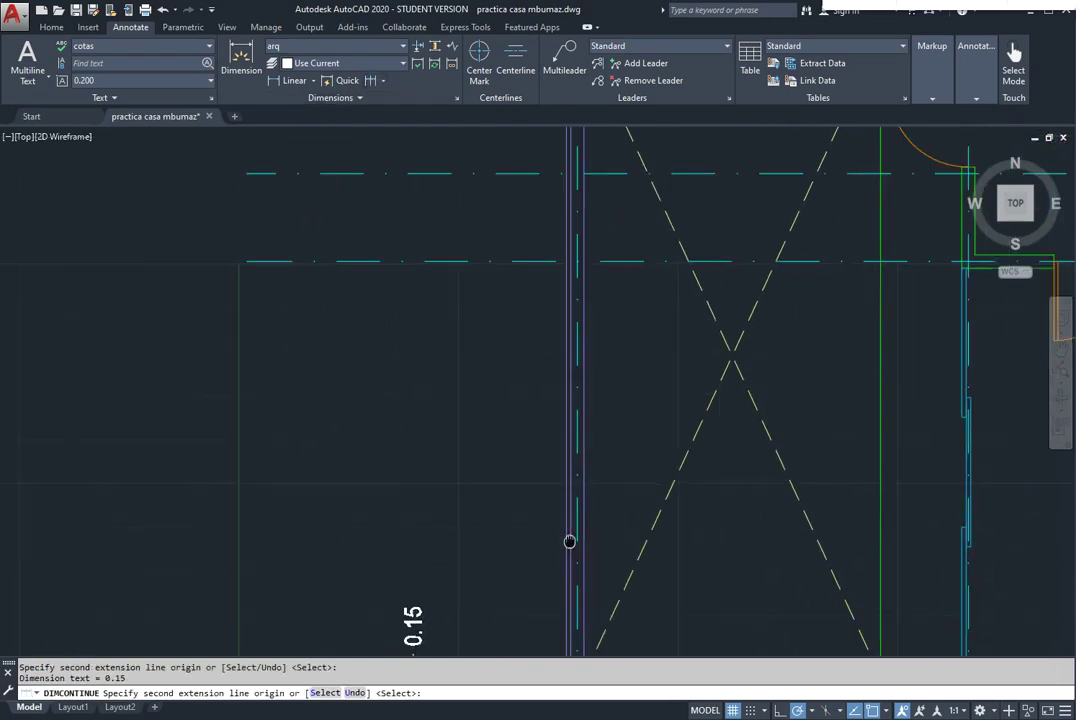
pyautogui.scroll(-4, 558, 331)
pyautogui.moveTo(554, 283); pyautogui.dragTo(551, 326, button='middle')
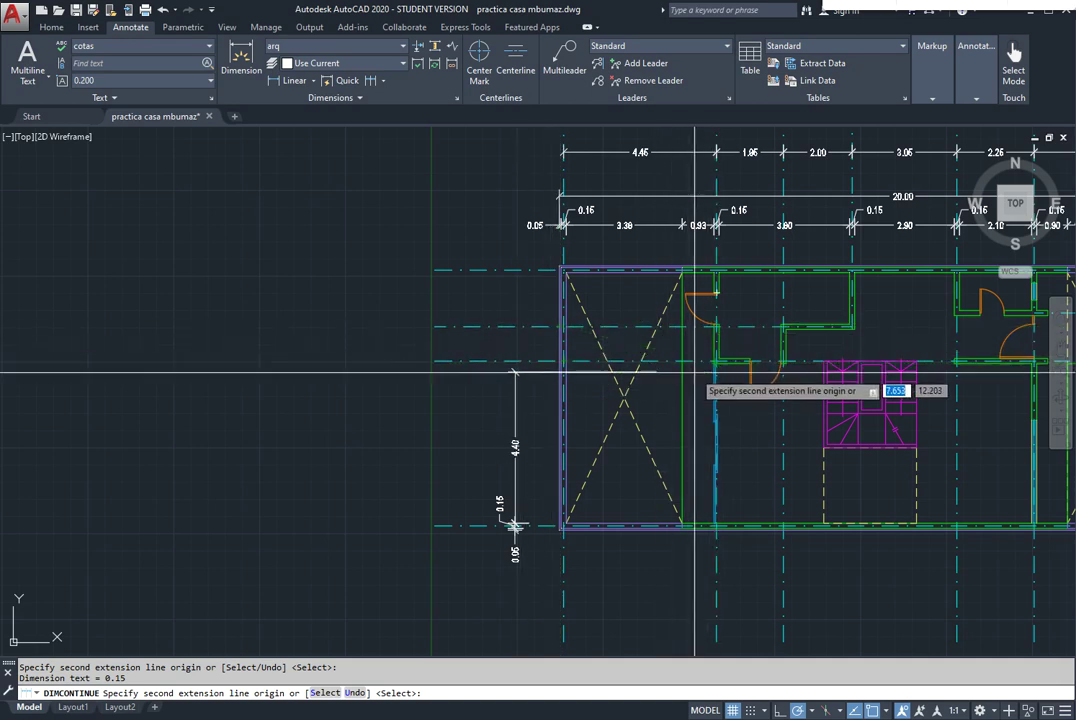
pyautogui.scroll(-3, 680, 364)
pyautogui.scroll(8, 830, 330)
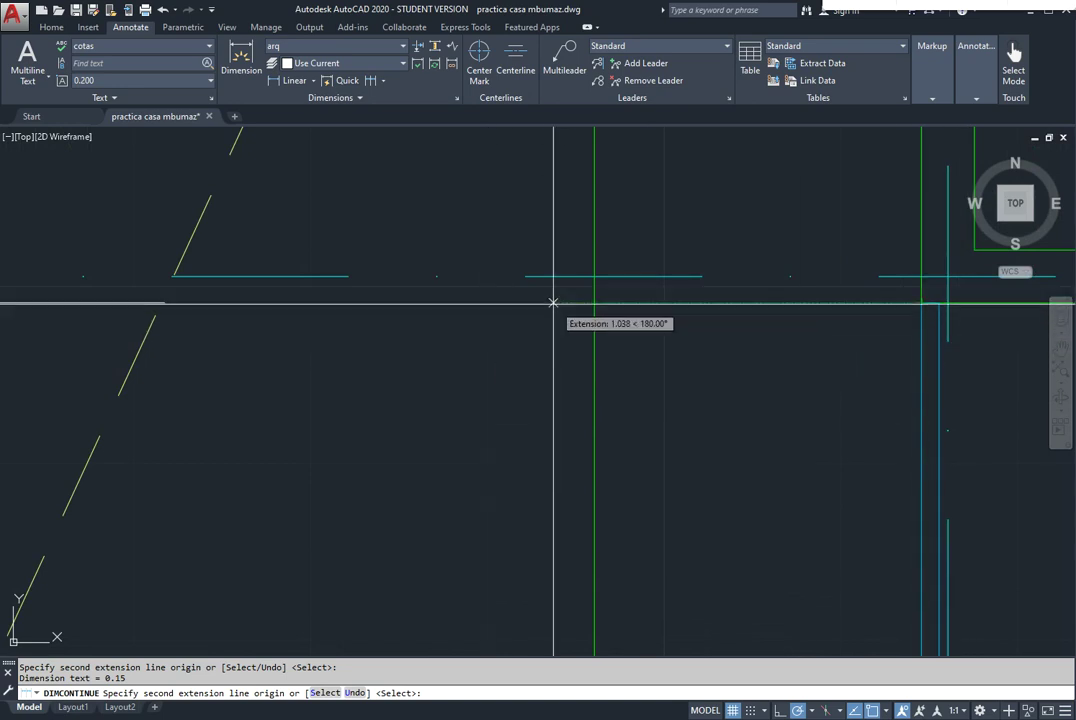
pyautogui.scroll(-3, 166, 311)
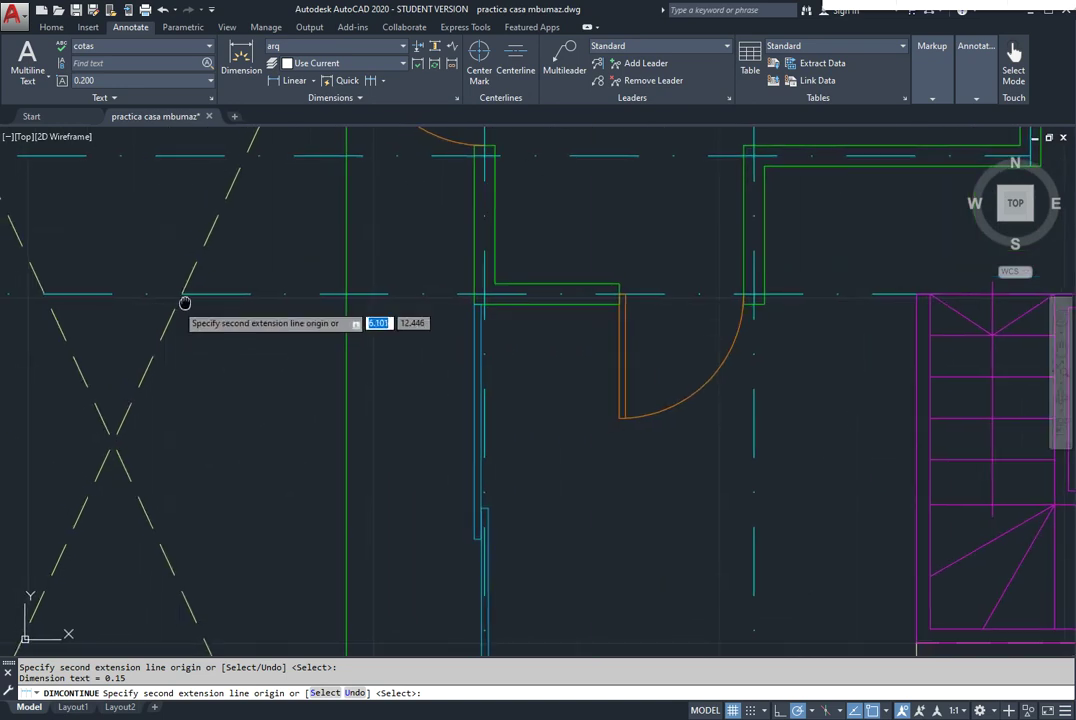
pyautogui.scroll(2, 187, 300)
pyautogui.moveTo(187, 300); pyautogui.dragTo(605, 276, button='middle')
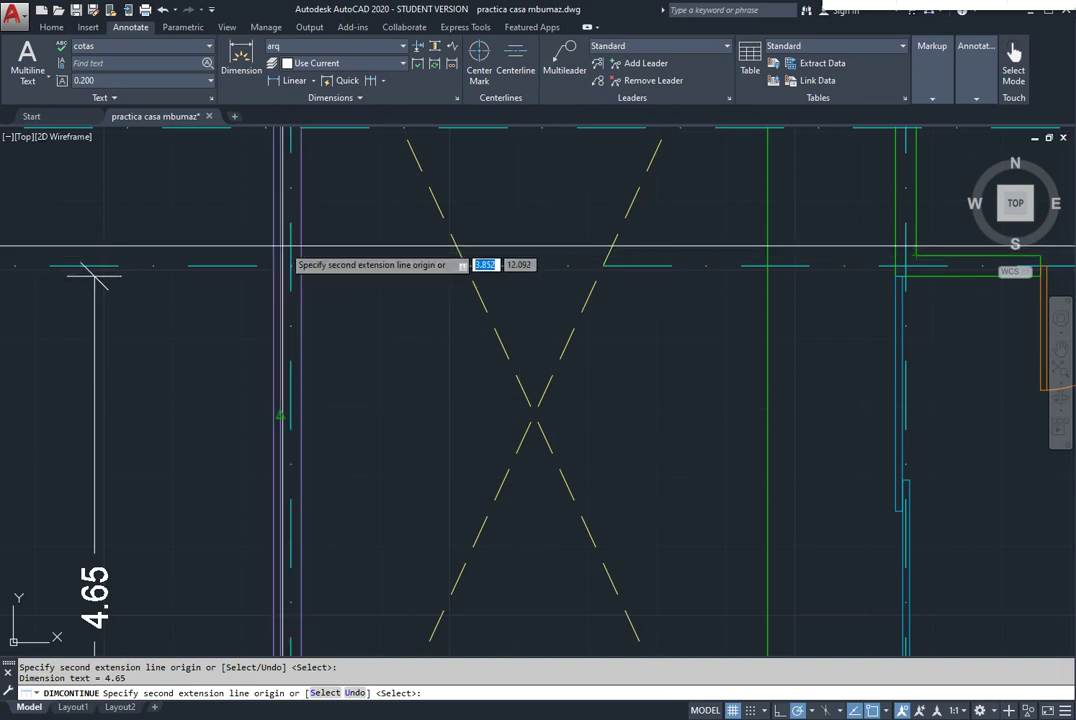
pyautogui.scroll(4, 275, 265)
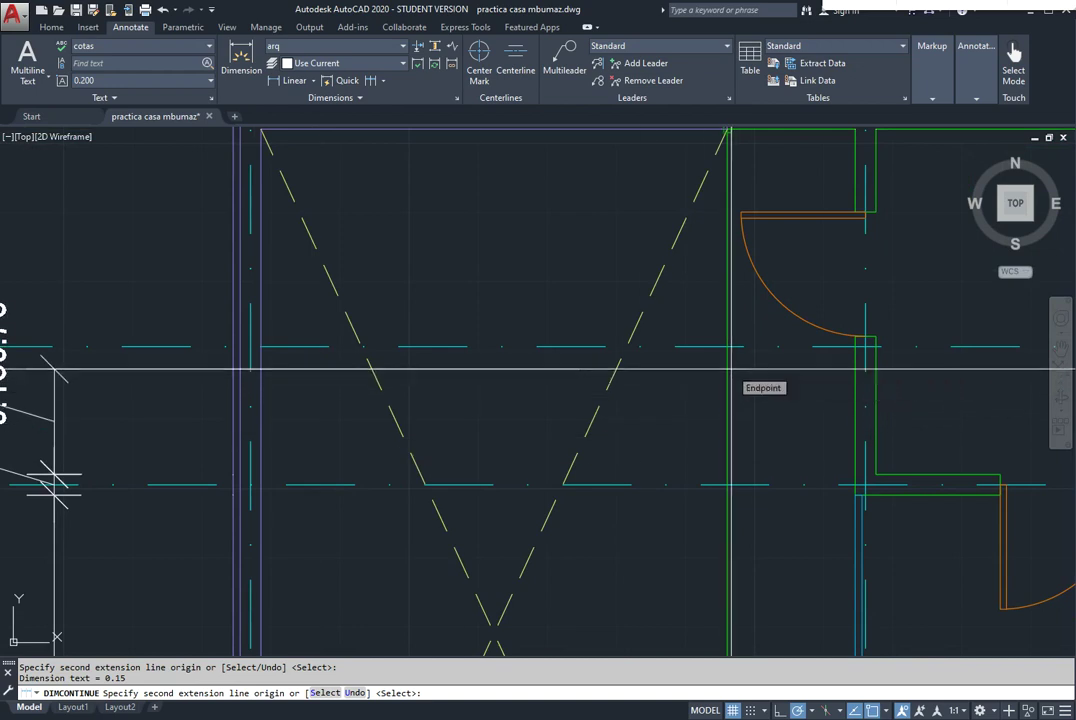
pyautogui.moveTo(868, 394)
pyautogui.mouseDown(button='middle')
pyautogui.moveTo(605, 372)
pyautogui.moveTo(605, 330)
pyautogui.mouseUp(button='middle')
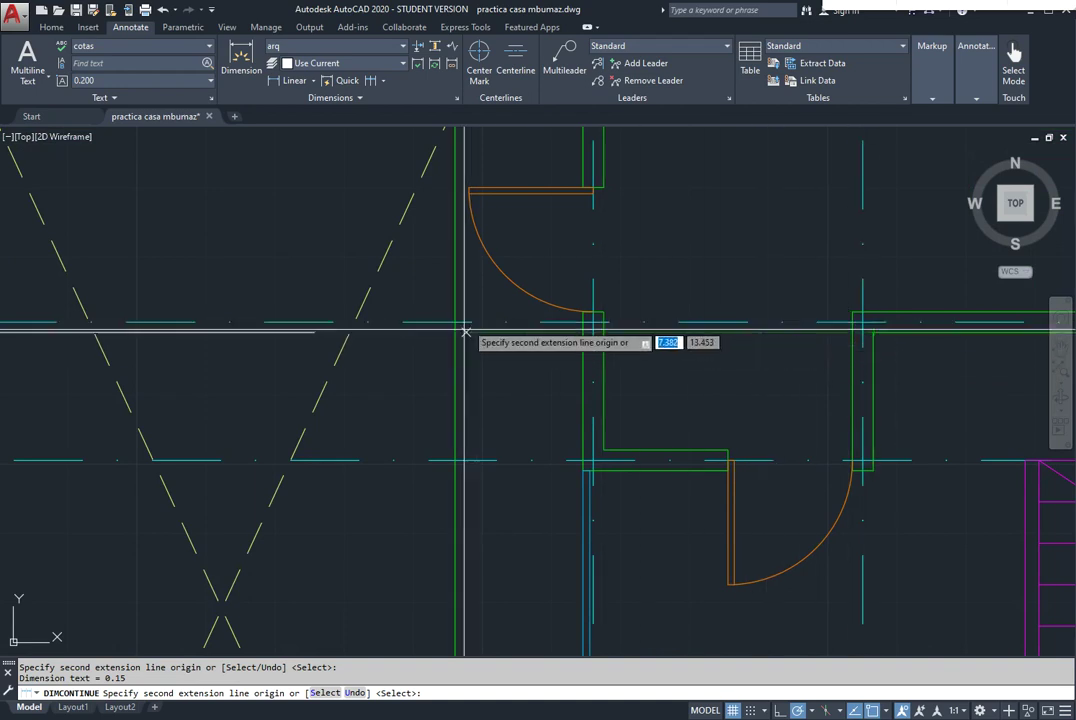
pyautogui.moveTo(163, 334); pyautogui.dragTo(540, 307, button='middle')
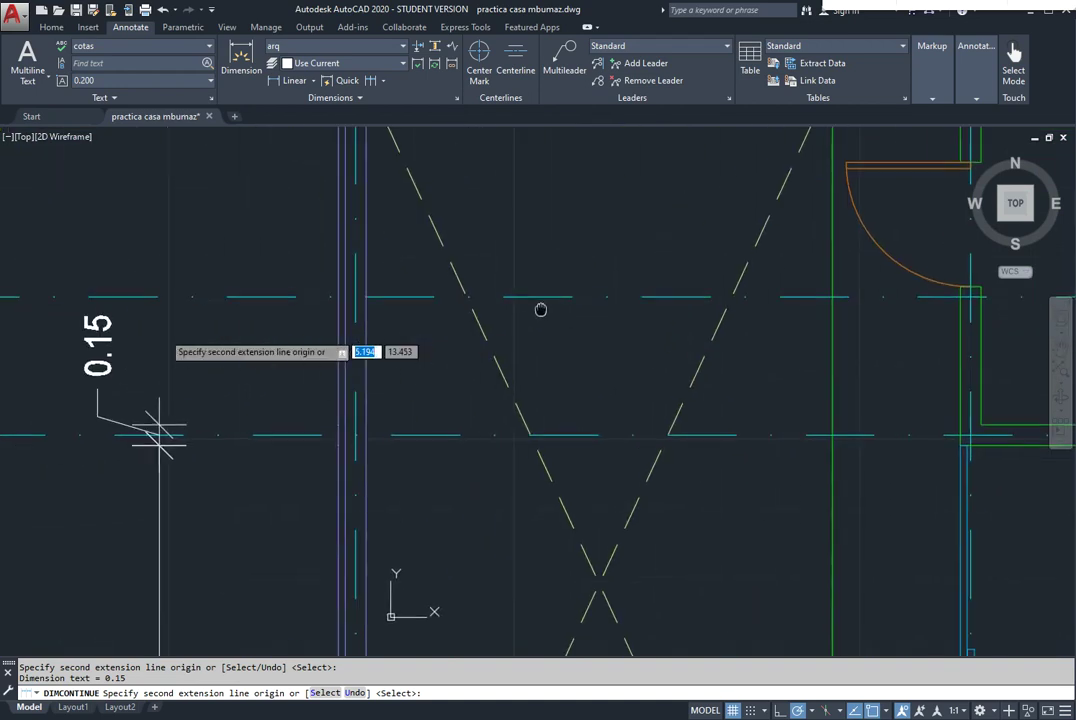
pyautogui.scroll(-4, 456, 305)
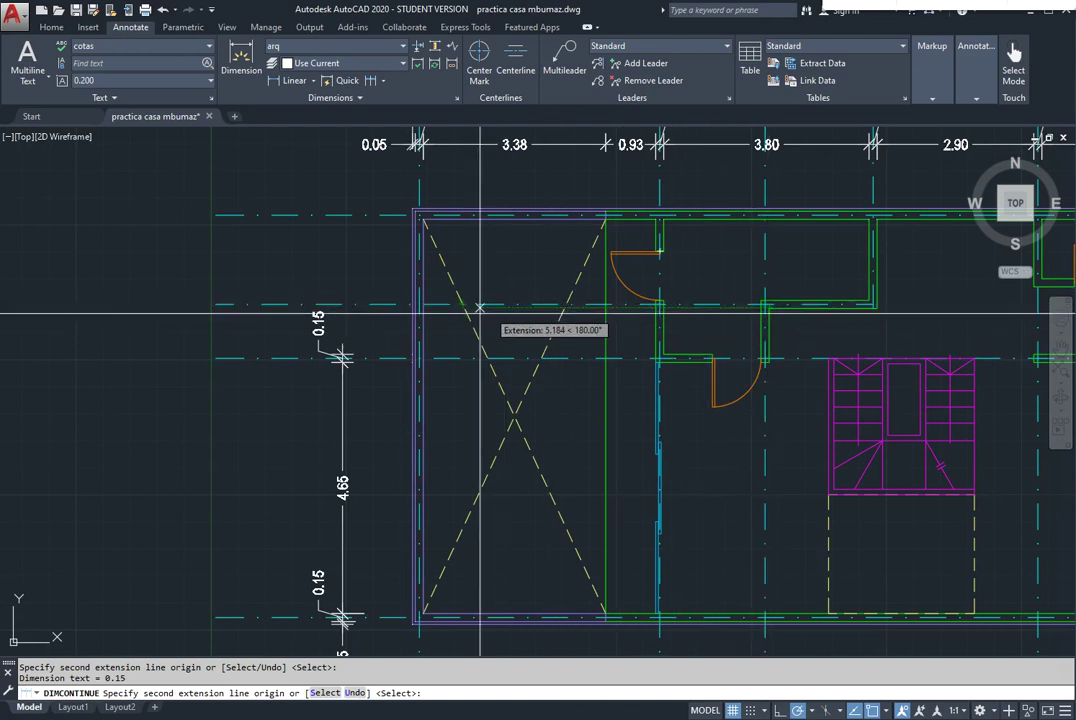
# Add the 0.85, 1.50 and top 0.05 continued dimensions, then end the chain
pyautogui.click(416, 306)
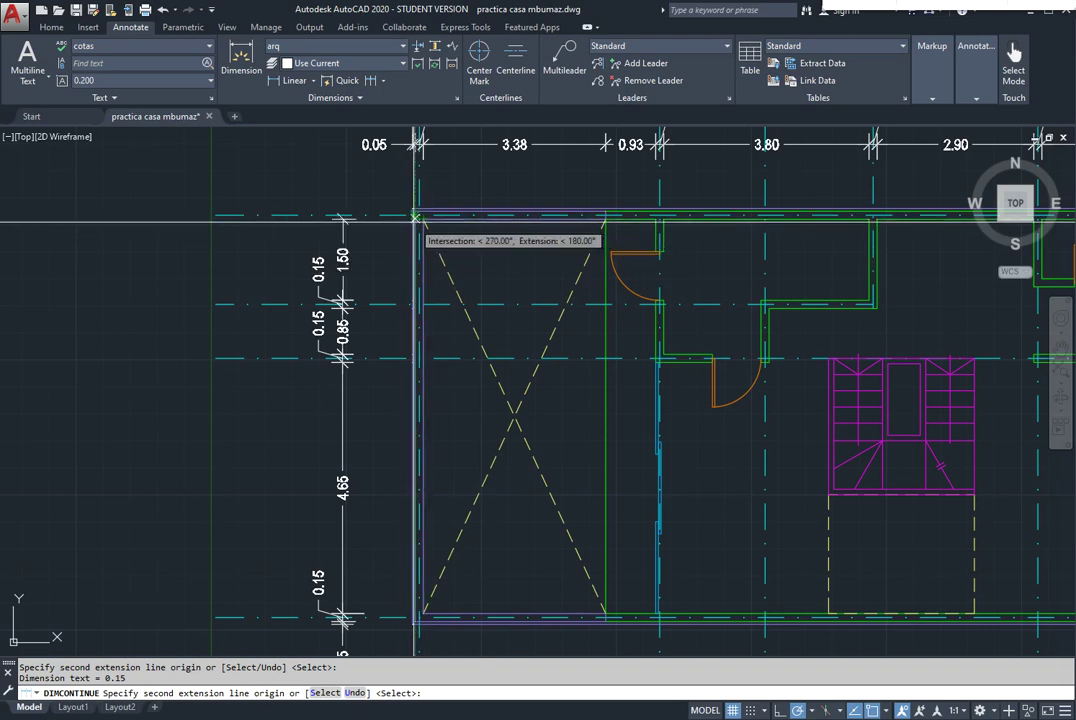
pyautogui.scroll(8, 416, 215)
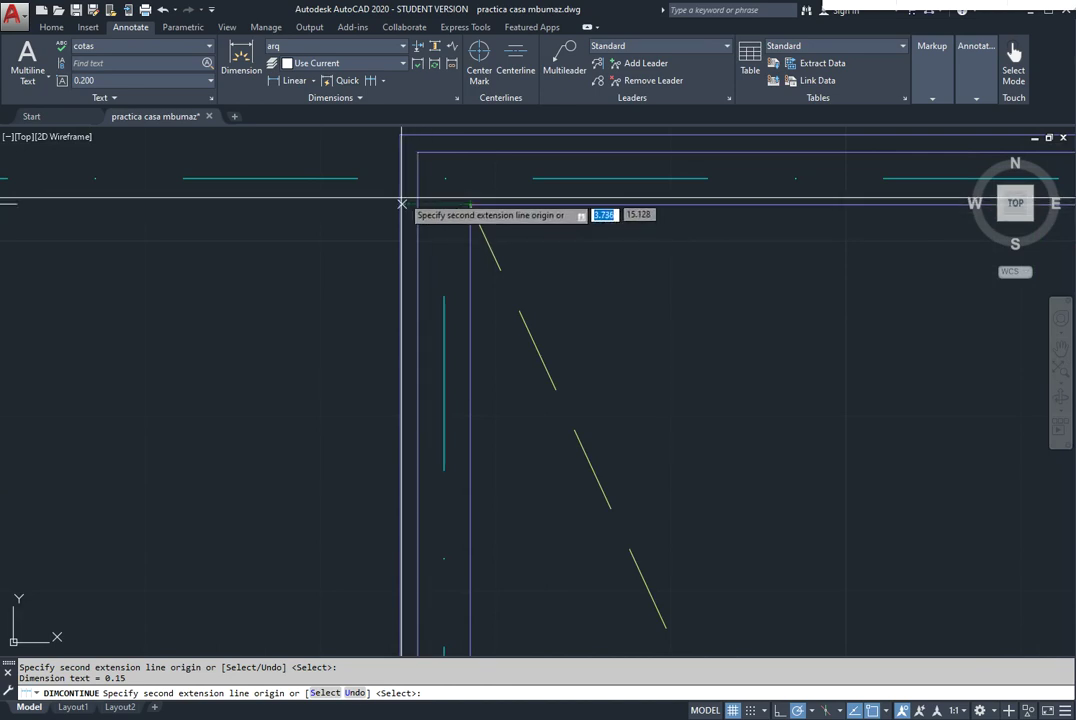
pyautogui.click(400, 205)
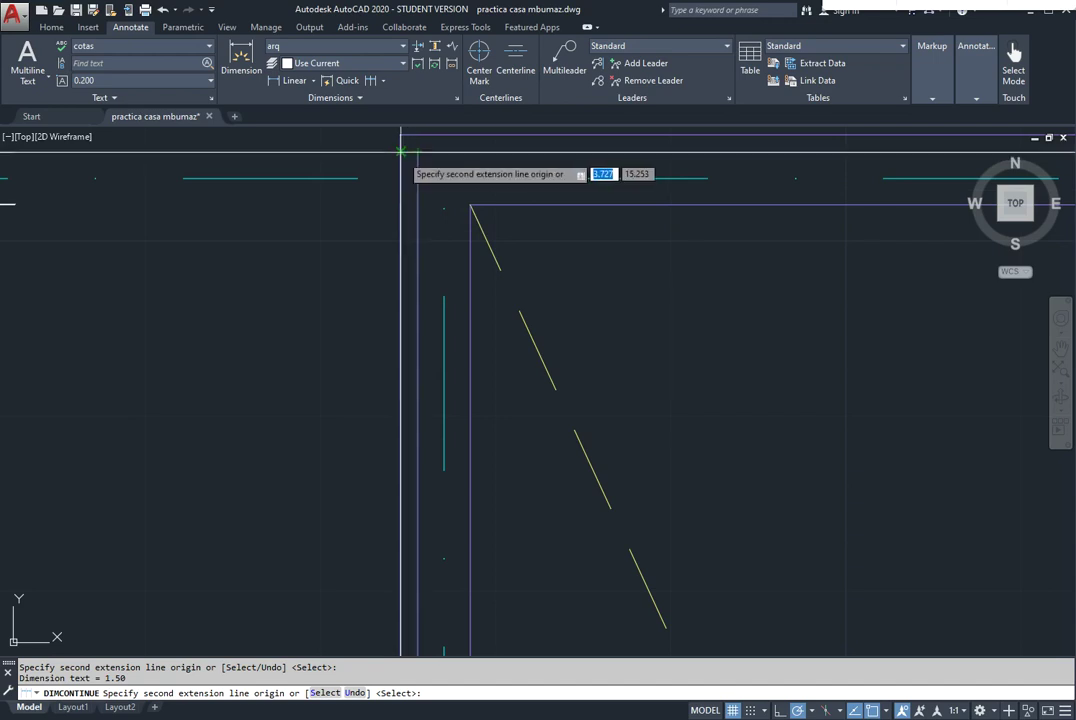
pyautogui.click(400, 134)
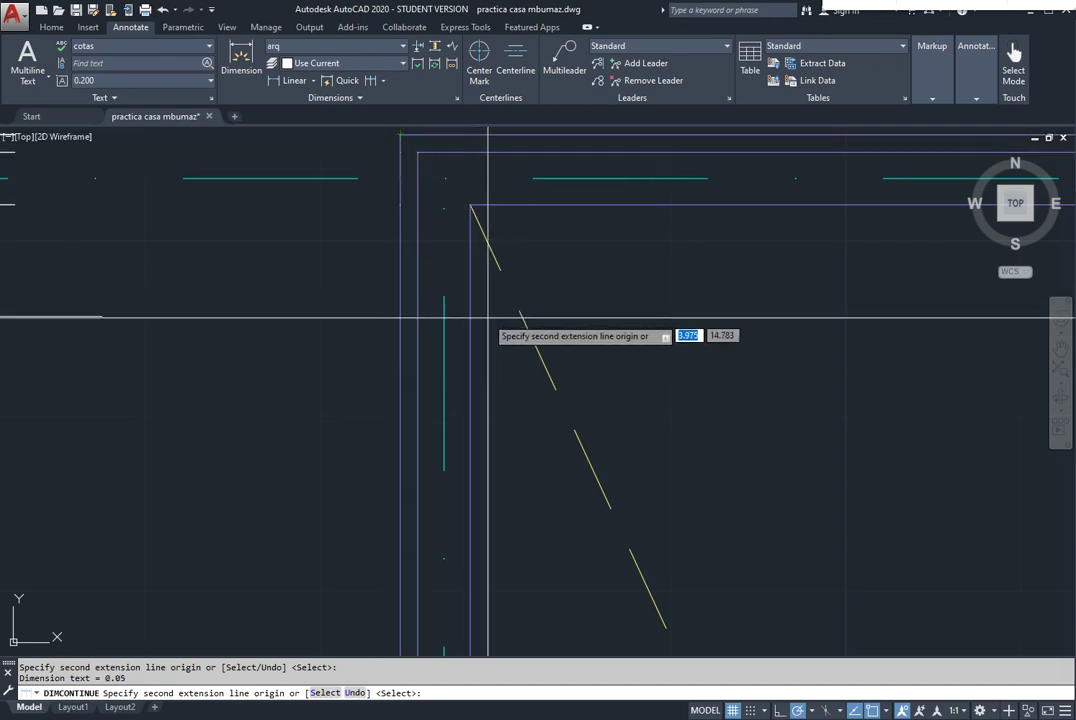
pyautogui.scroll(-5, 490, 330)
pyautogui.moveTo(497, 344); pyautogui.dragTo(477, 271, button='middle')
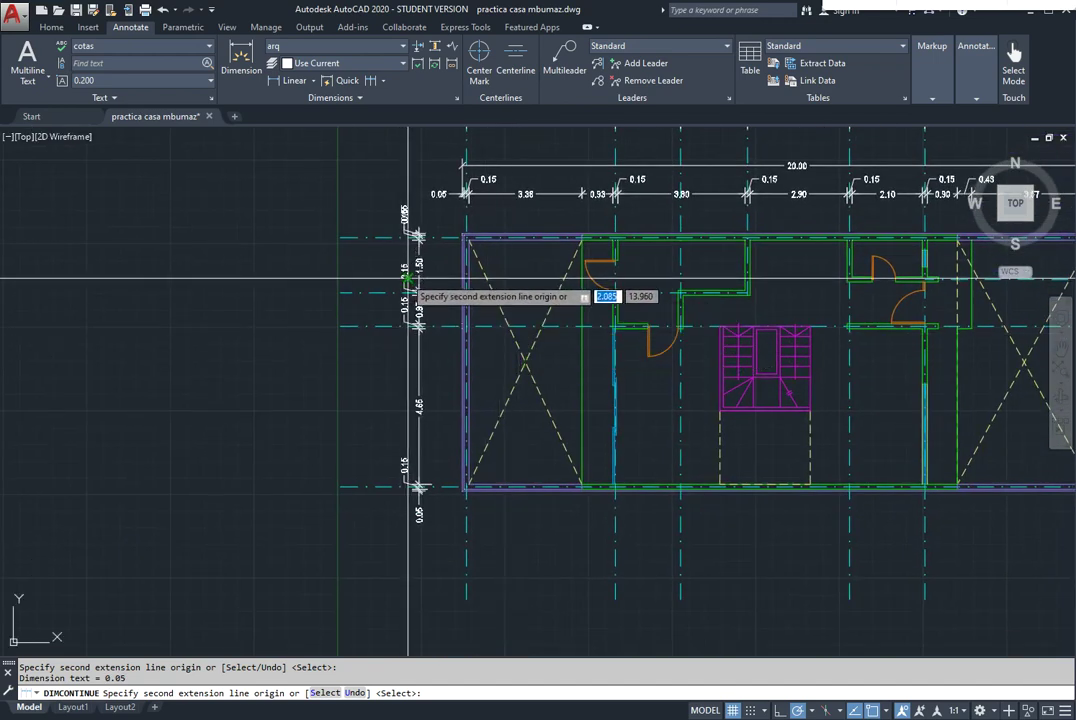
pyautogui.press('Return')
pyautogui.press('Escape')
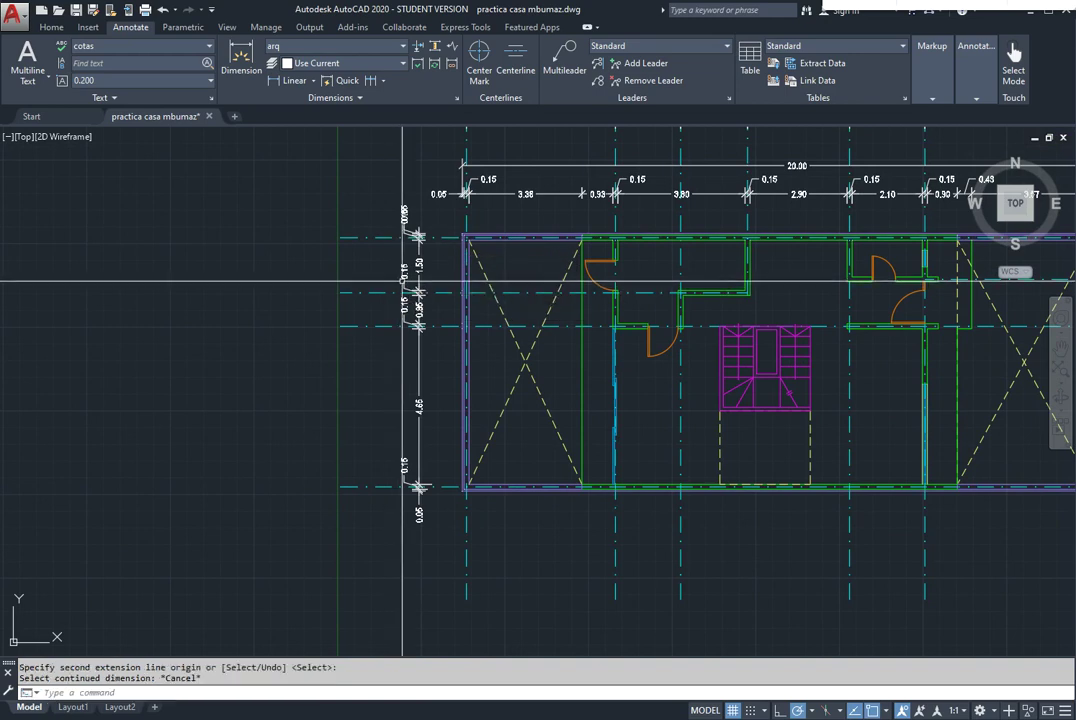
pyautogui.scroll(4, 398, 289)
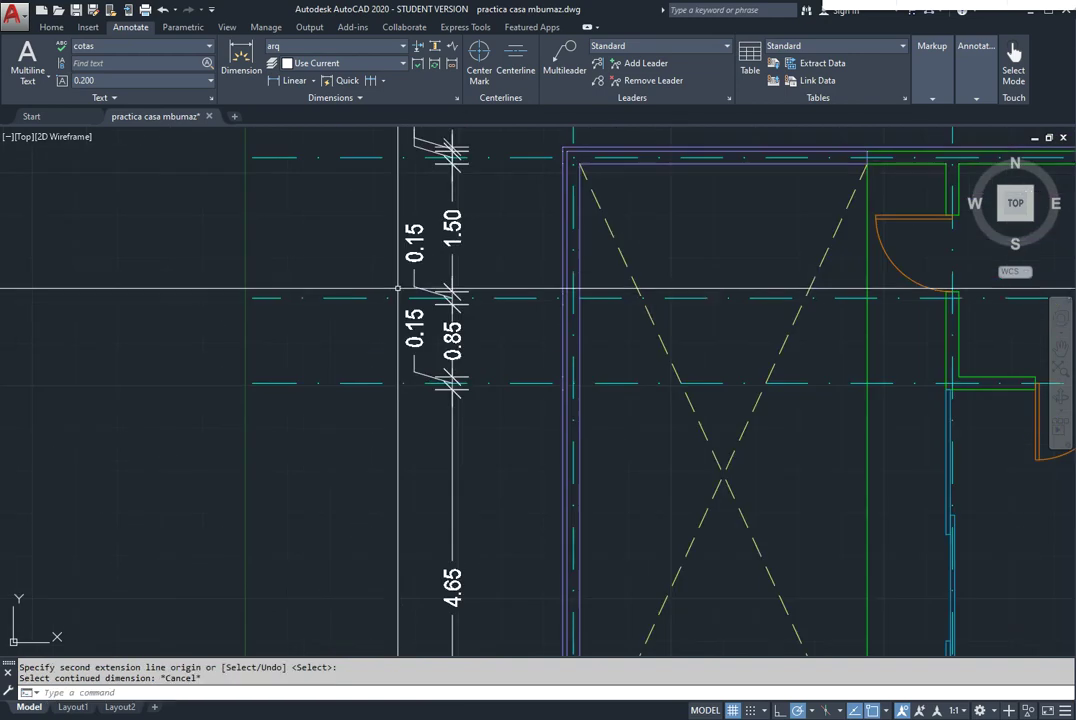
# Move the overlapping 0.05 label clear of the 0.15 dimension
pyautogui.click(419, 334)
pyautogui.click(415, 344)
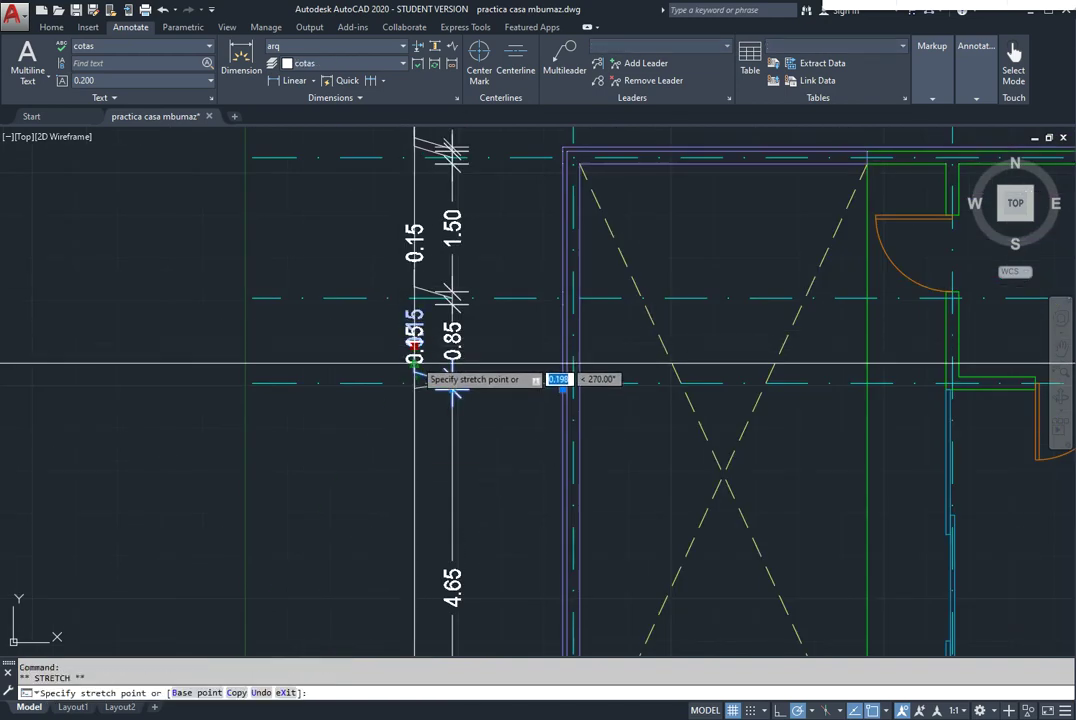
pyautogui.press('Escape')
pyautogui.press('Escape')
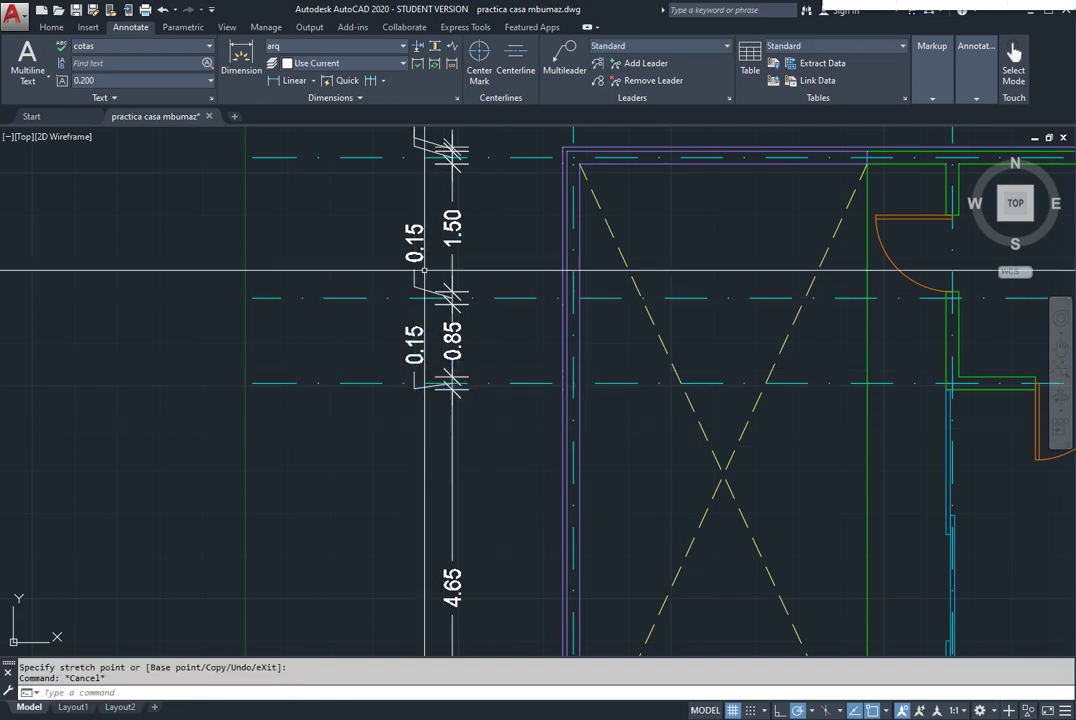
pyautogui.scroll(-4, 440, 212)
pyautogui.scroll(8, 514, 395)
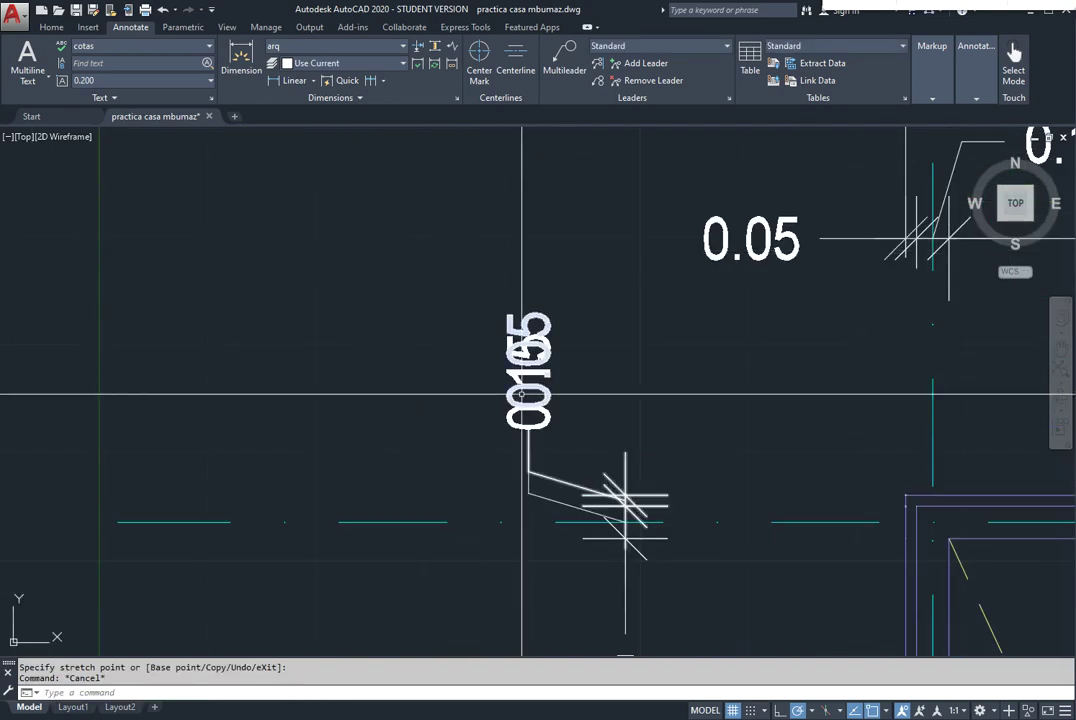
pyautogui.click(529, 428)
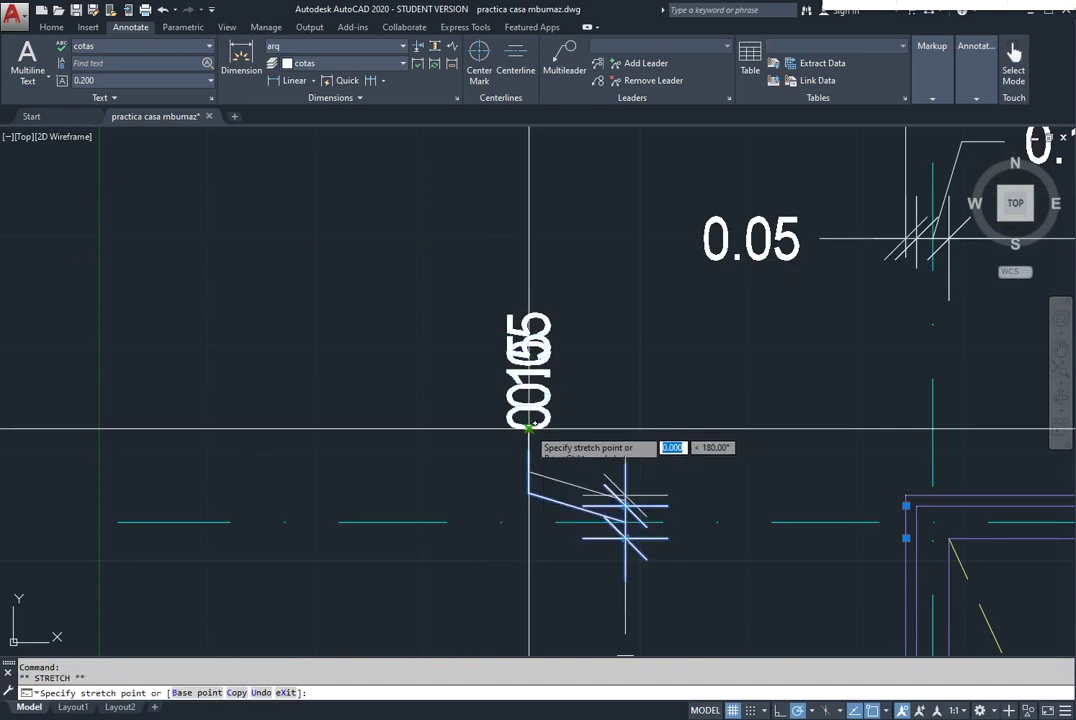
pyautogui.click(530, 578)
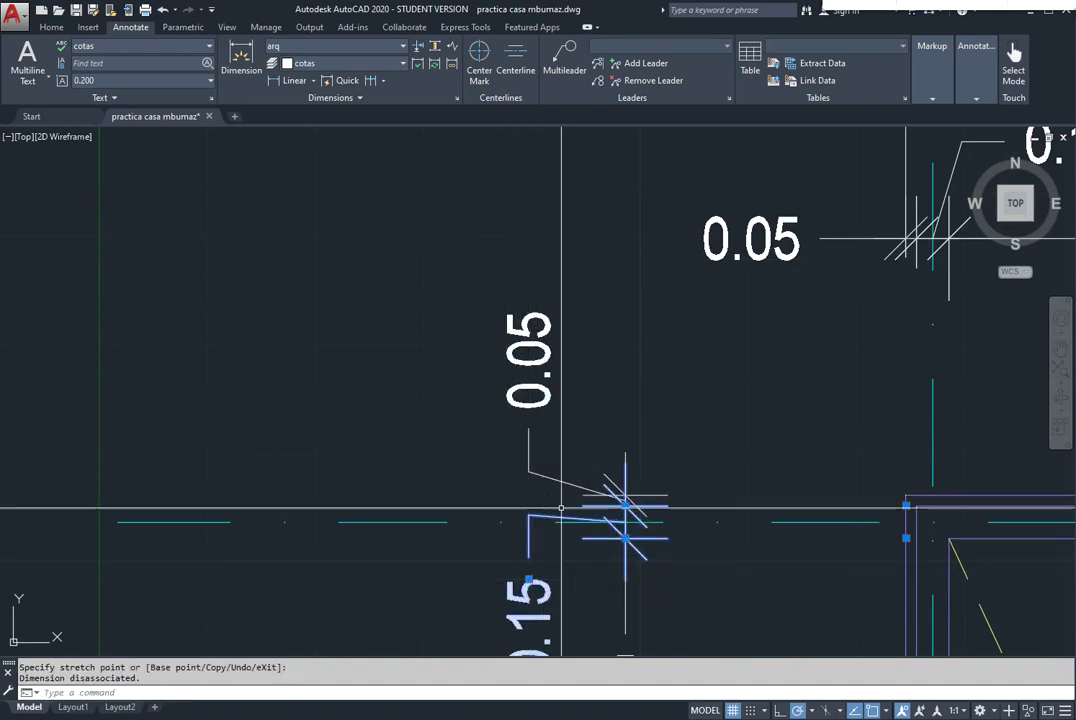
# Reposition the overlapping 0.15 label and return the view to the plan's left side
pyautogui.moveTo(561, 508); pyautogui.dragTo(517, 270, button='middle')
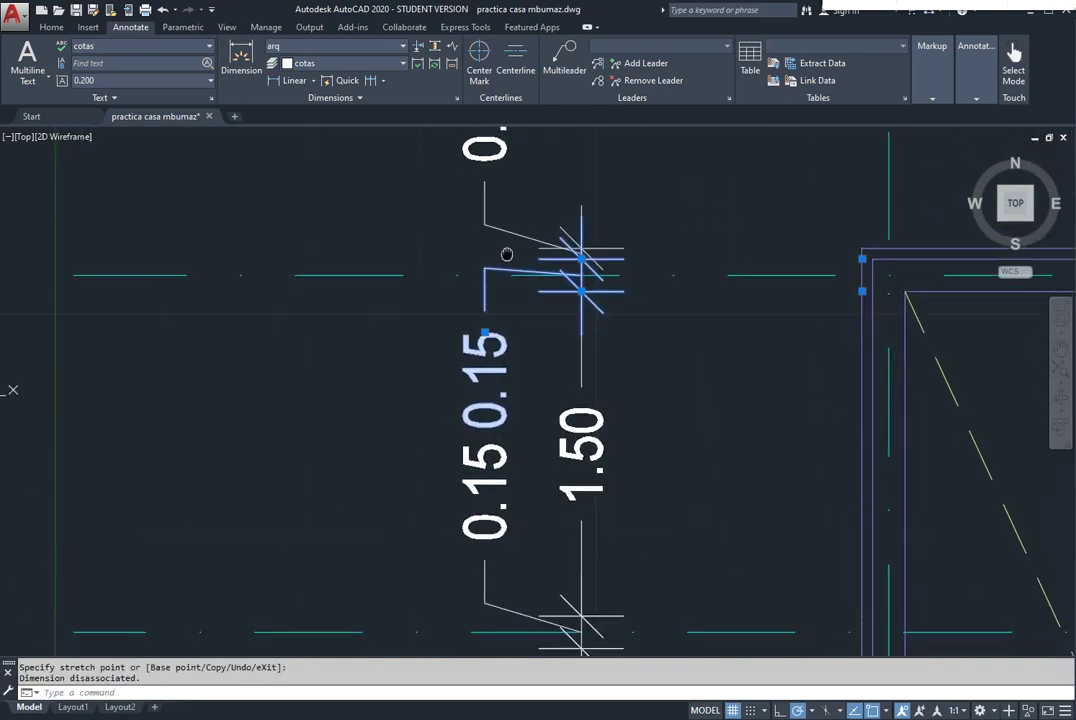
pyautogui.click(485, 328)
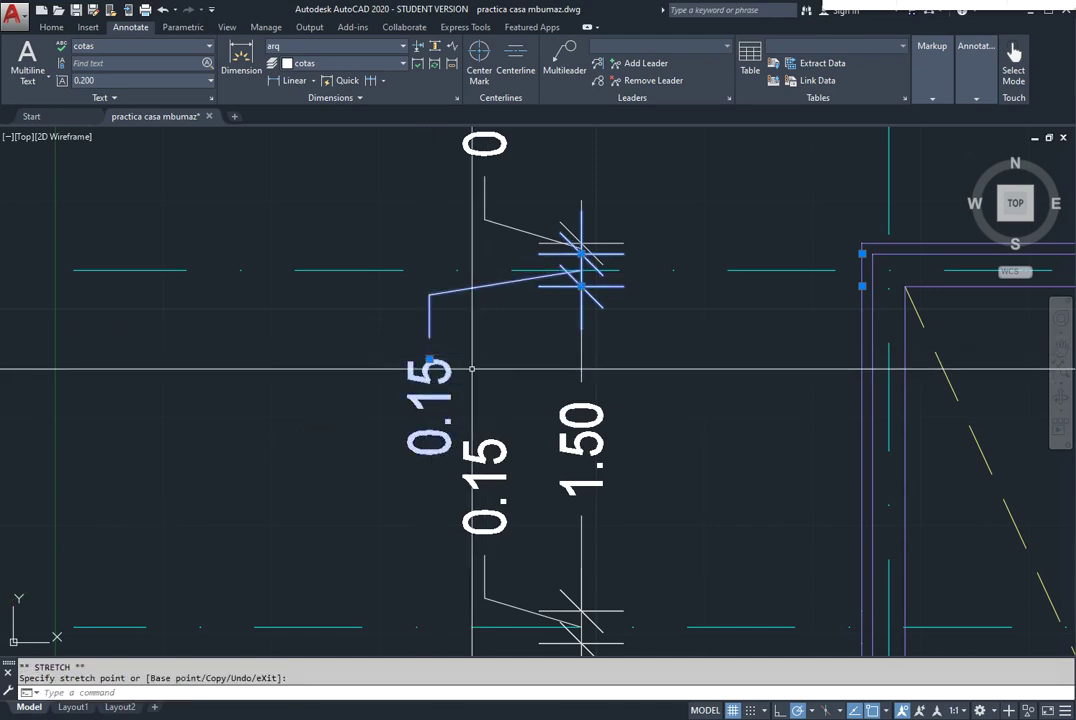
pyautogui.scroll(-3, 526, 263)
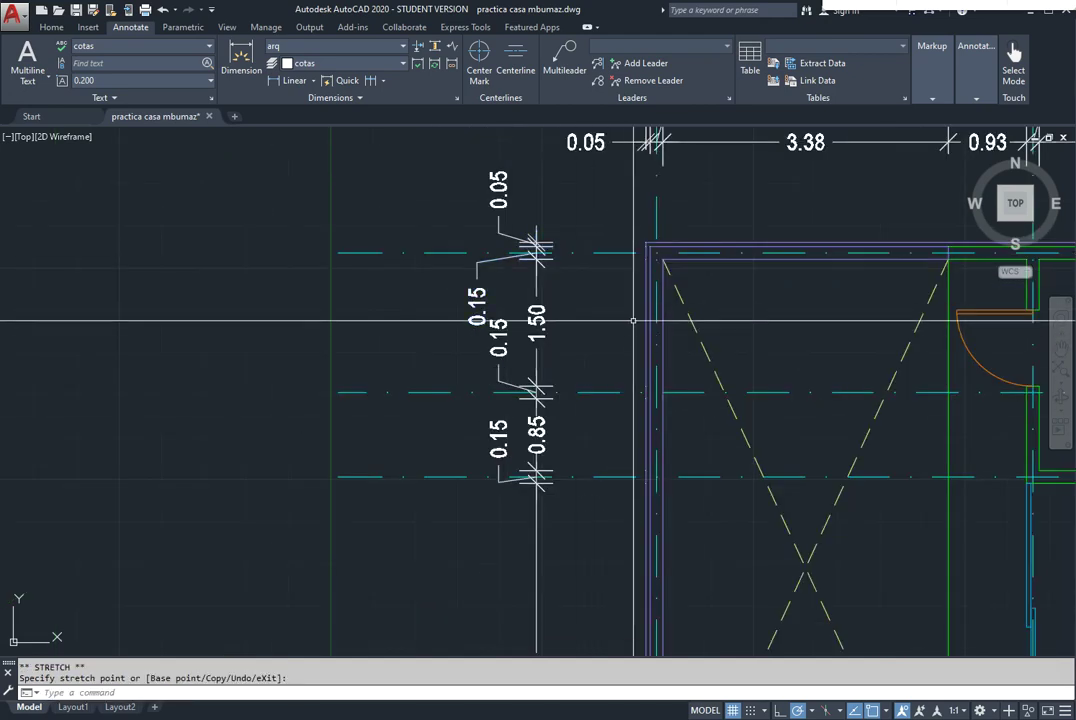
pyautogui.press('Escape')
pyautogui.press('Escape')
pyautogui.scroll(-2, 600, 353)
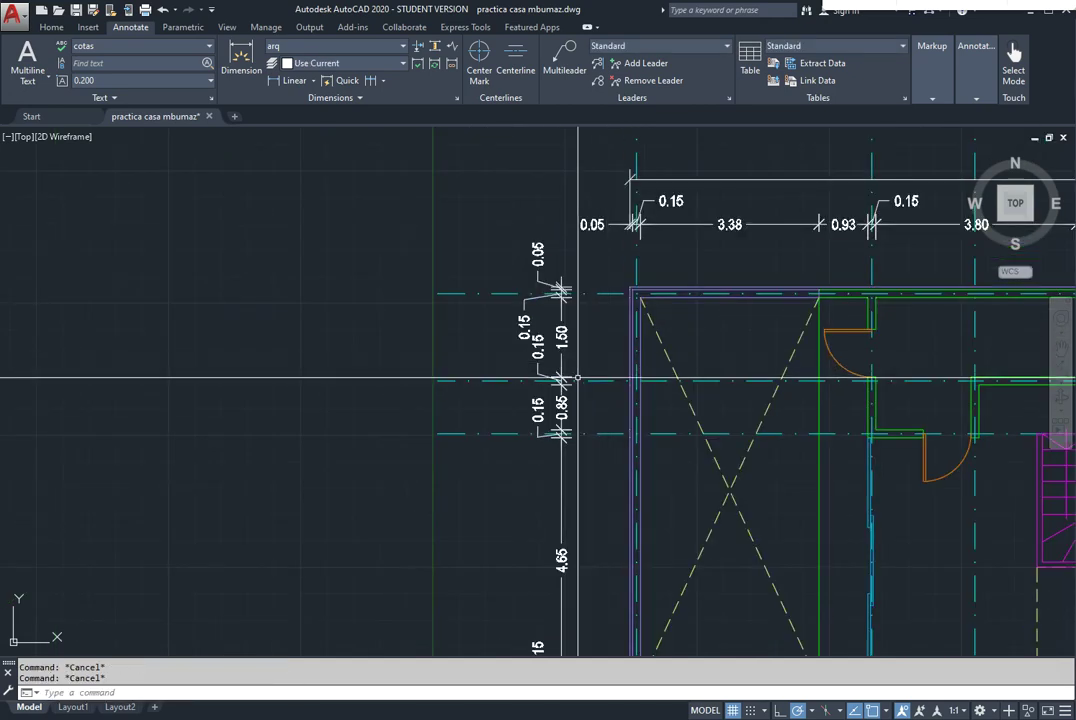
pyautogui.moveTo(577, 380); pyautogui.dragTo(518, 235, button='middle')
pyautogui.scroll(-3, 520, 290)
pyautogui.scroll(3, 525, 323)
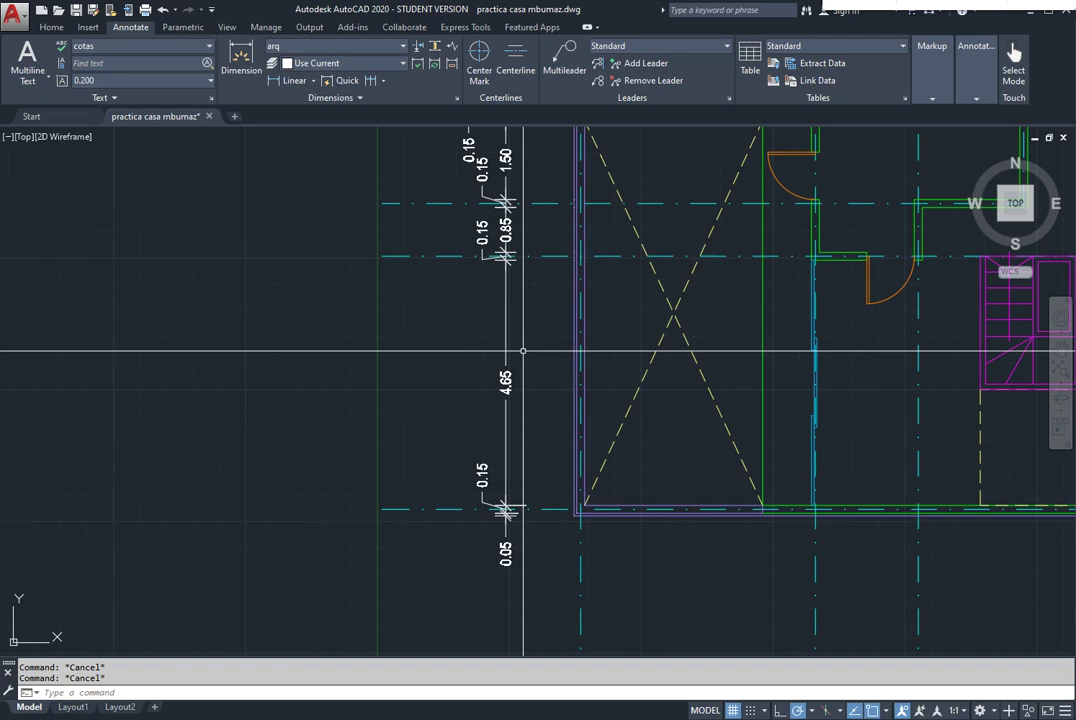
pyautogui.scroll(-4, 574, 284)
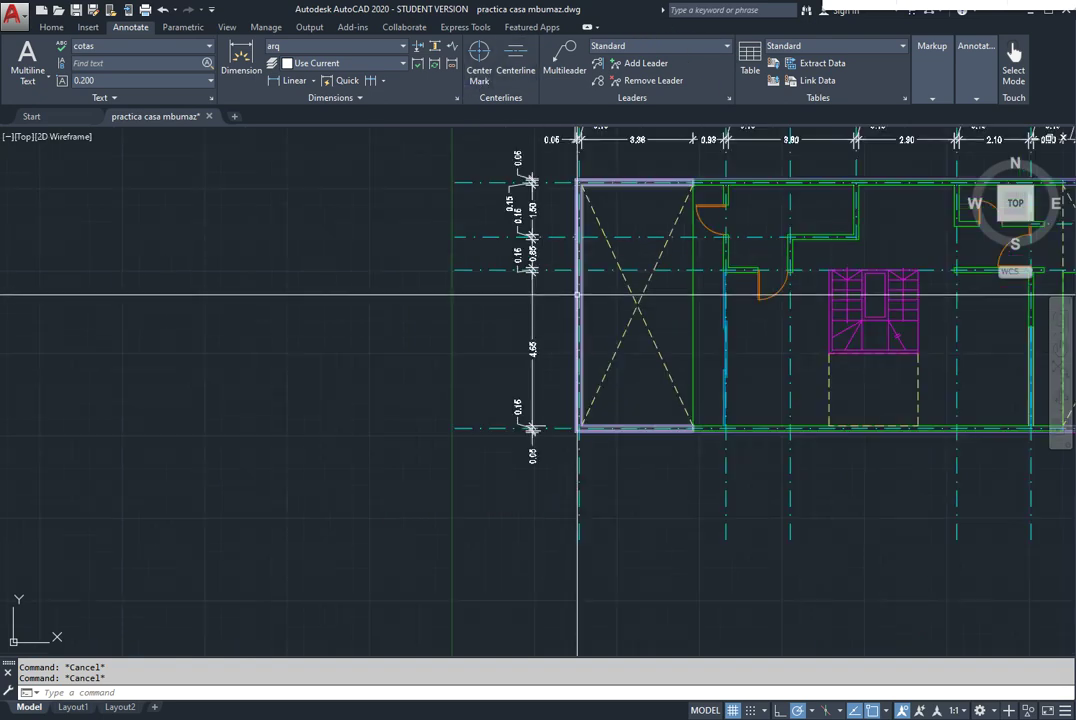
# Dimension the left wall's overall 7.70 height from its bottom to top outer corner
pyautogui.click(288, 82)
pyautogui.scroll(5, 450, 490)
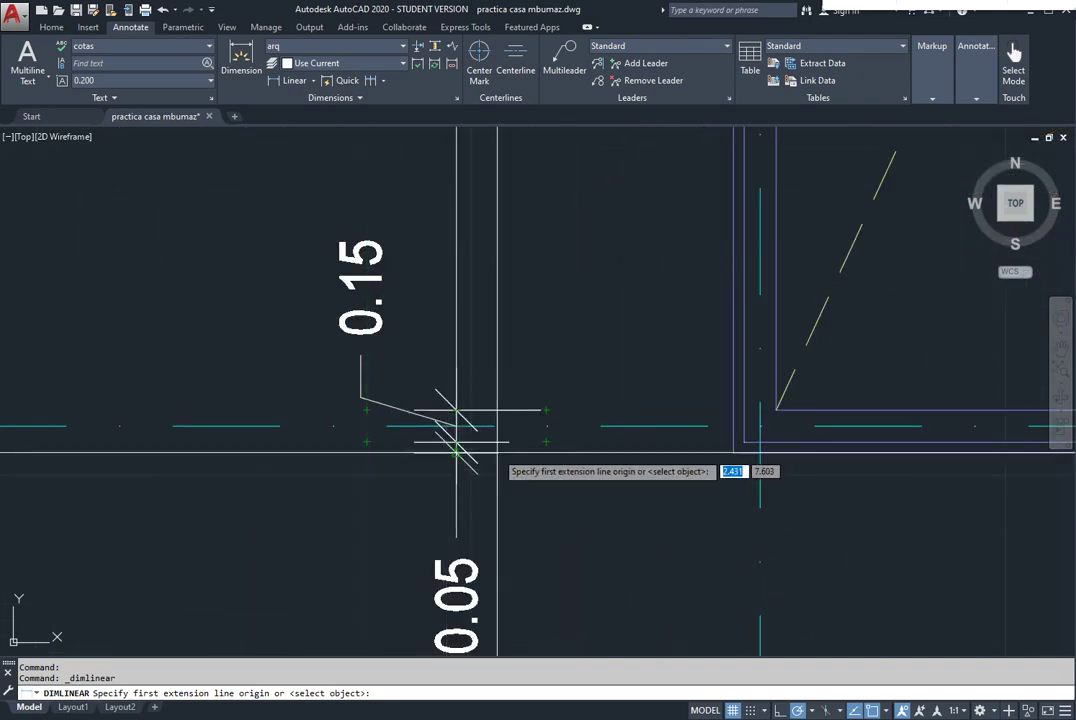
pyautogui.click(733, 452)
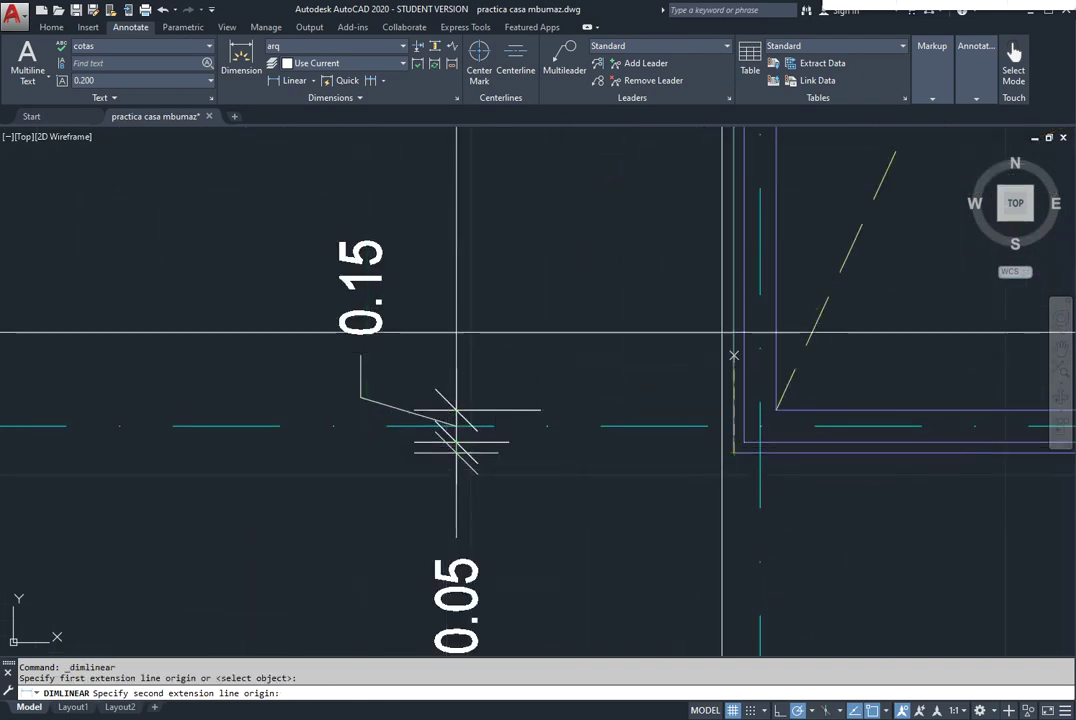
pyautogui.scroll(-5, 722, 332)
pyautogui.scroll(4, 640, 470)
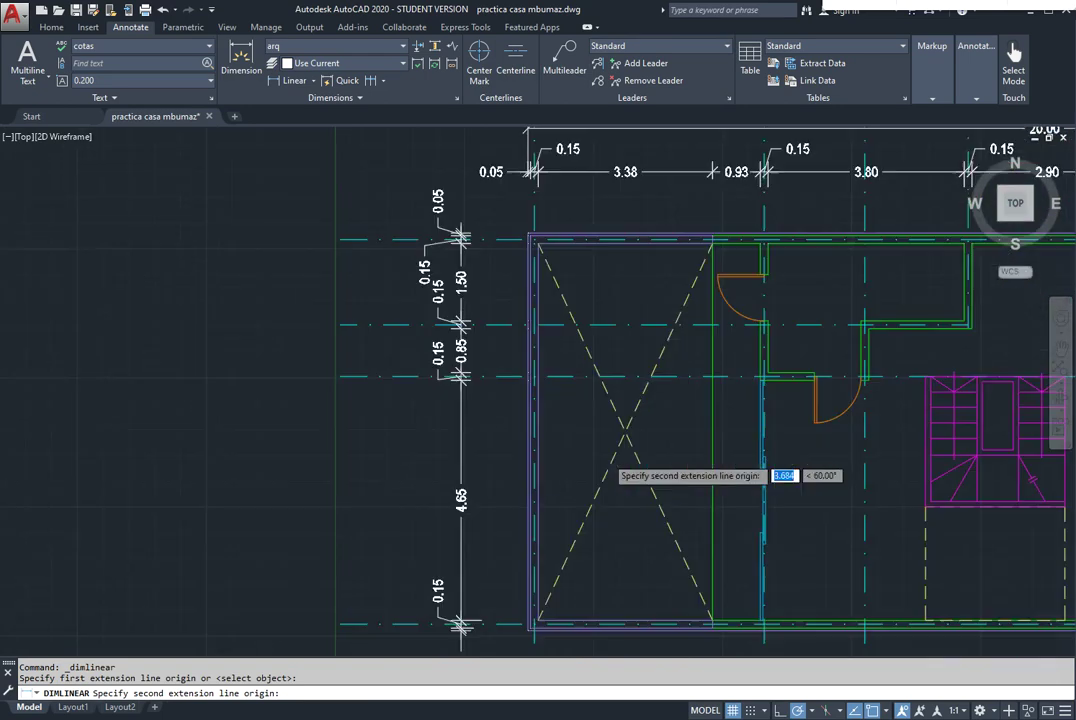
pyautogui.scroll(6, 600, 457)
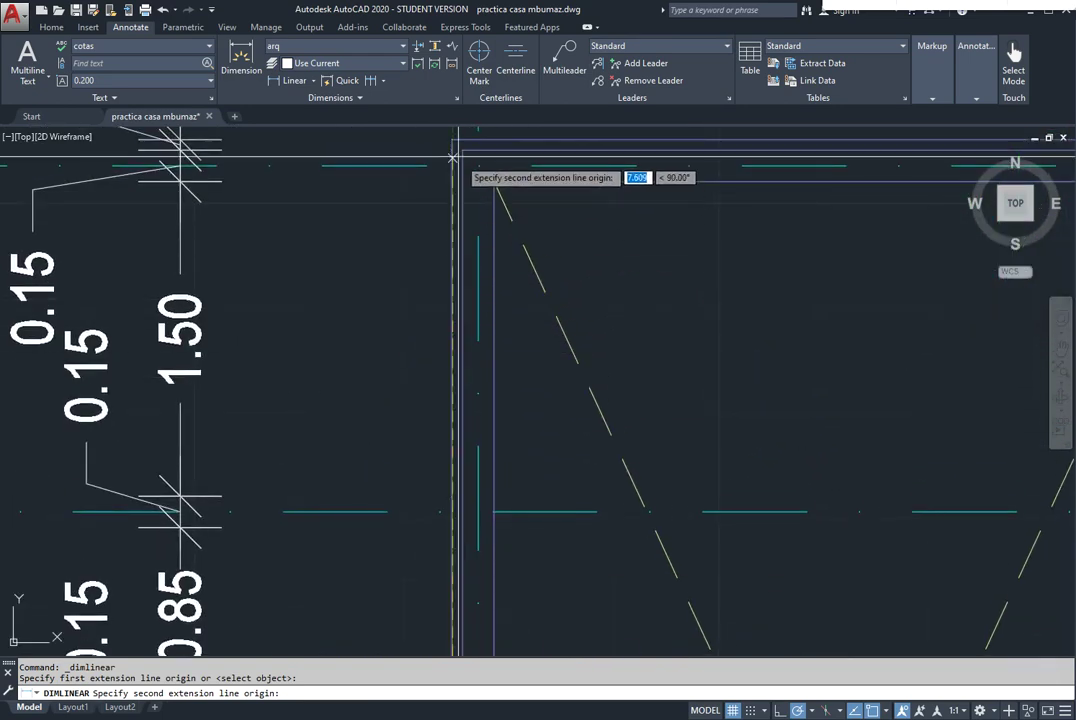
pyautogui.click(455, 158)
pyautogui.scroll(-5, 480, 243)
pyautogui.scroll(3, 518, 257)
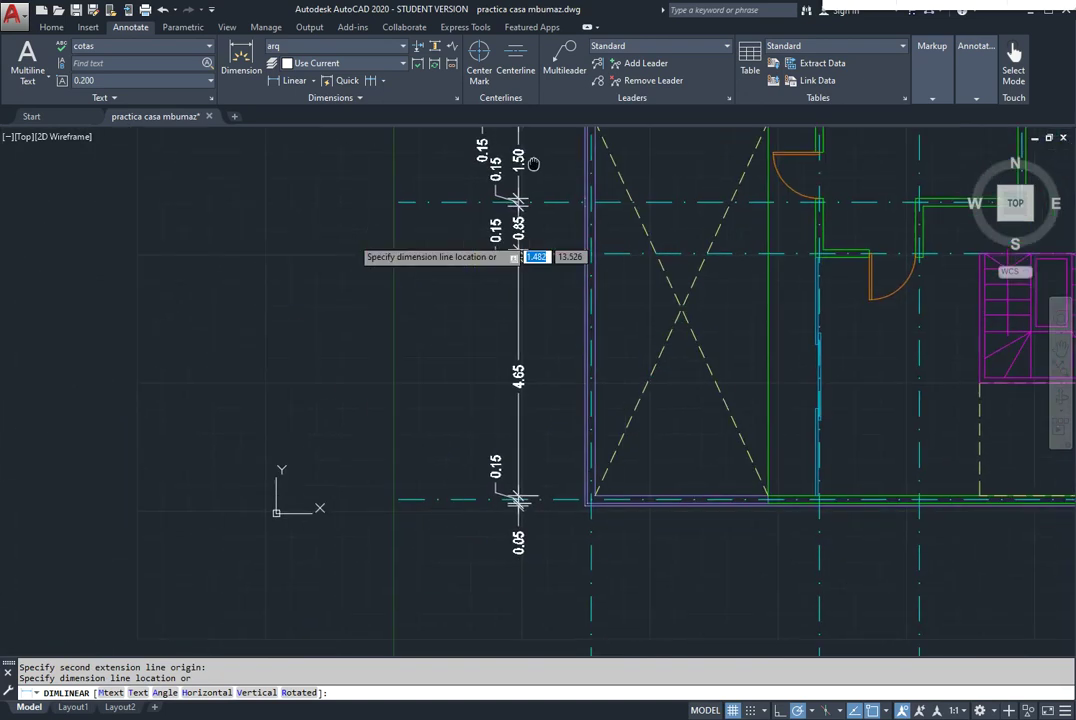
pyautogui.scroll(3, 518, 257)
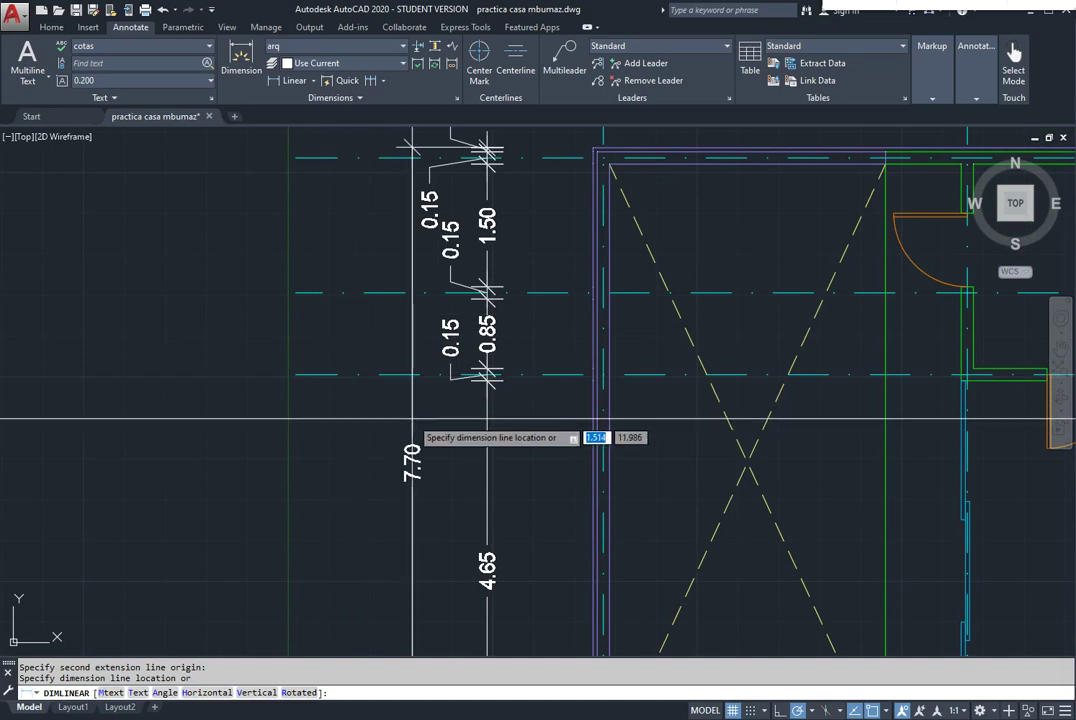
pyautogui.scroll(-2, 526, 318)
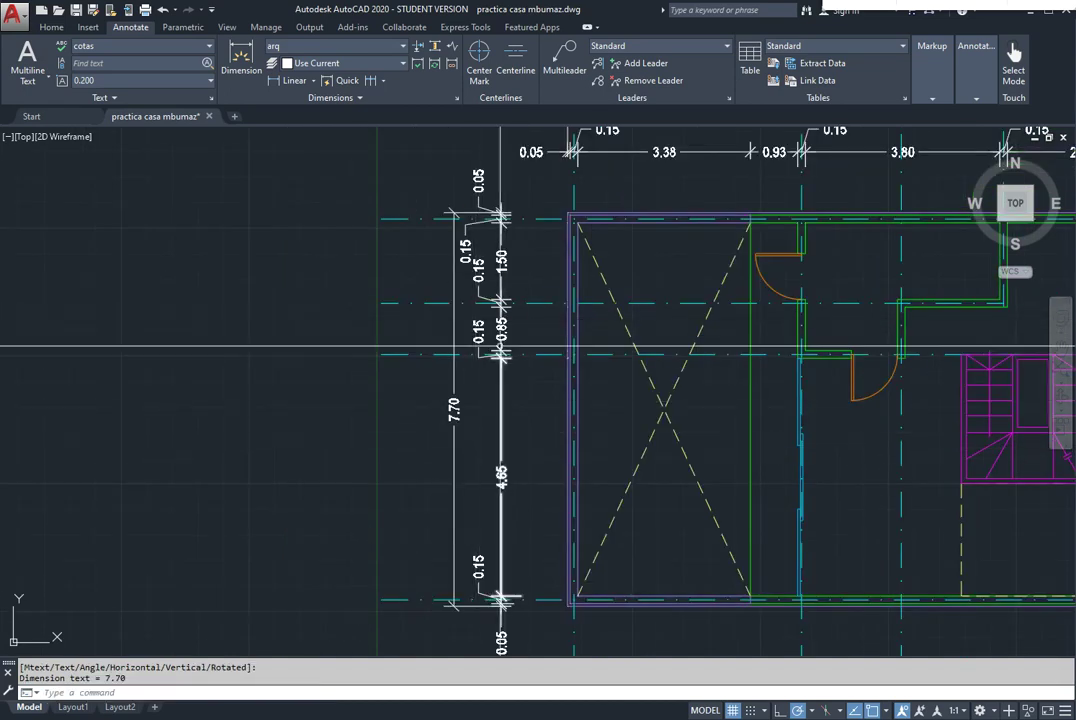
pyautogui.click(293, 85)
# Place a 4.80 dimension left of the 7.70 overall and continue with 1.00 and 1.65
pyautogui.scroll(6, 455, 599)
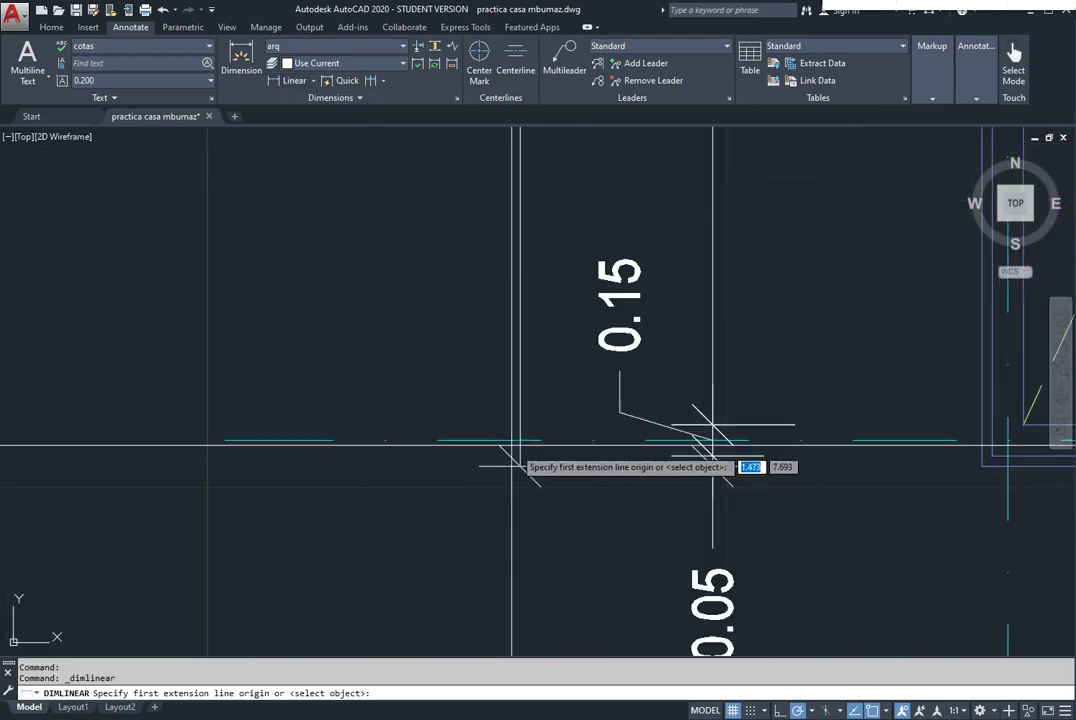
pyautogui.scroll(-4, 520, 440)
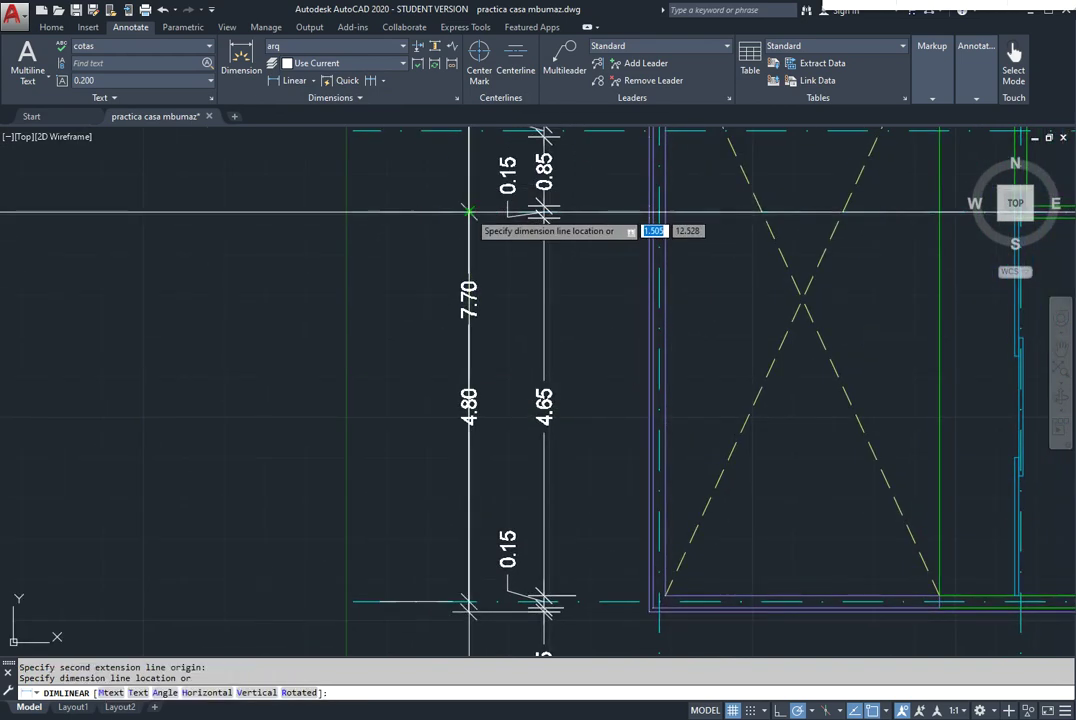
pyautogui.click(420, 305)
pyautogui.moveTo(420, 307); pyautogui.dragTo(408, 500, button='middle')
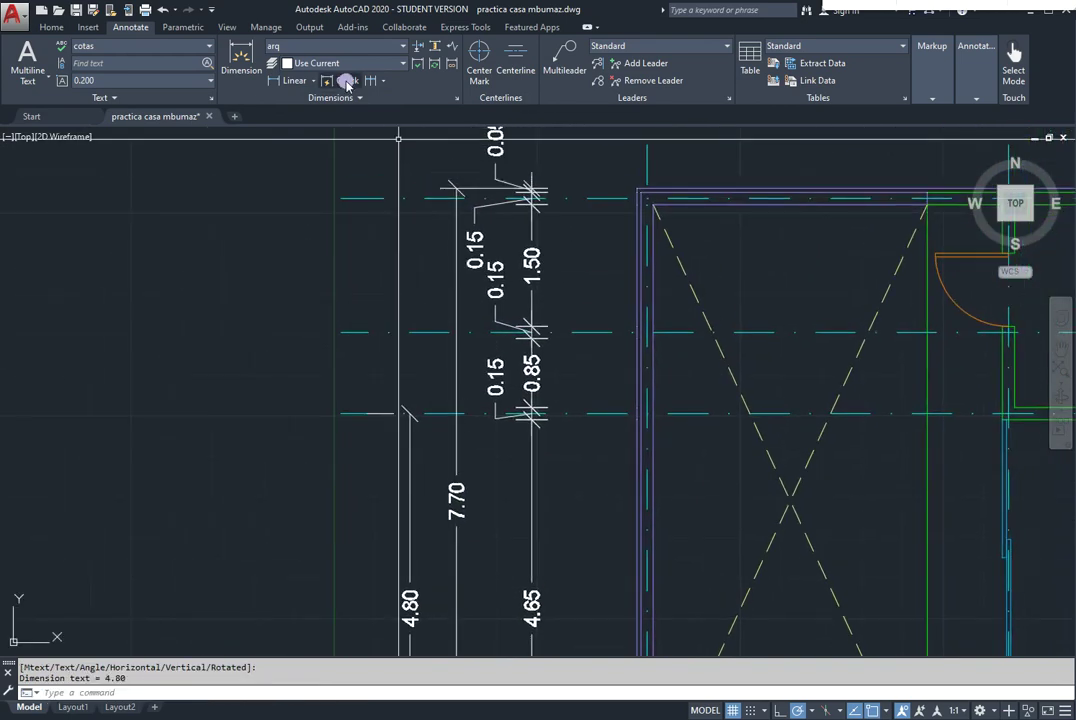
pyautogui.click(370, 82)
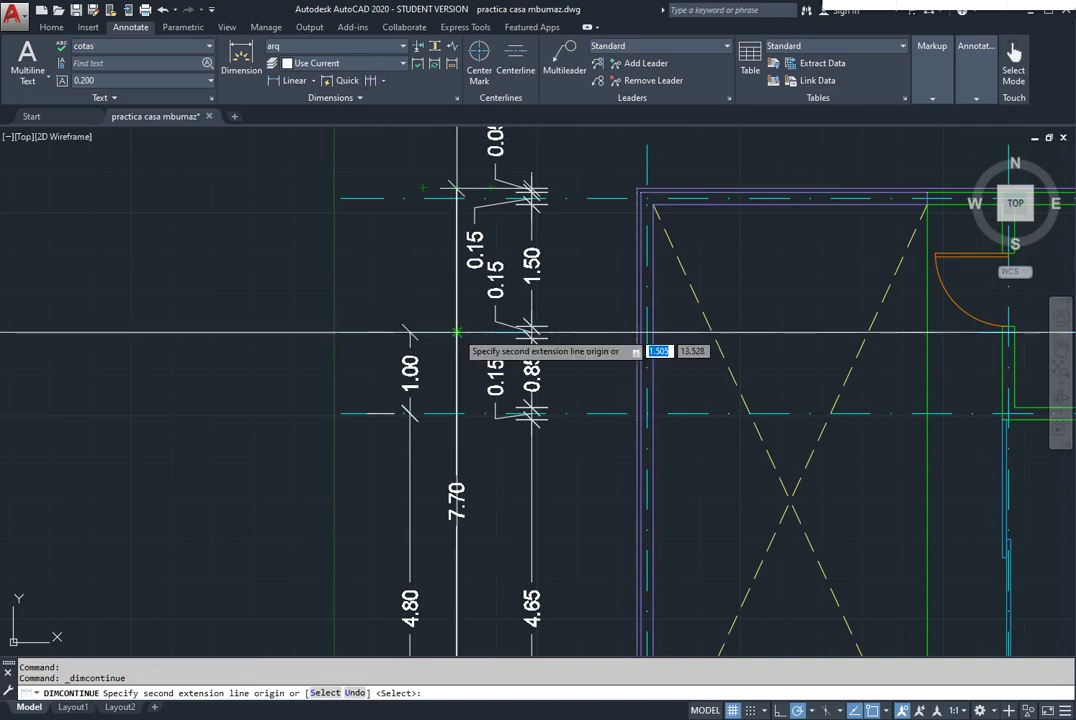
pyautogui.click(456, 332)
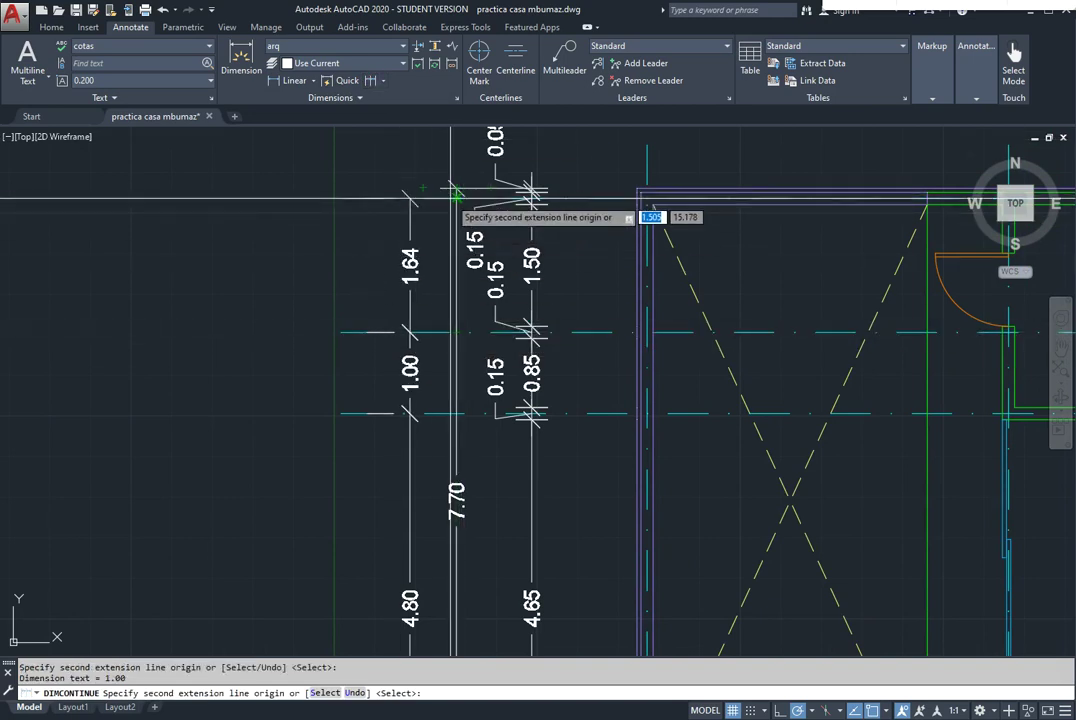
pyautogui.click(456, 196)
pyautogui.moveTo(456, 198); pyautogui.dragTo(424, 428, button='middle')
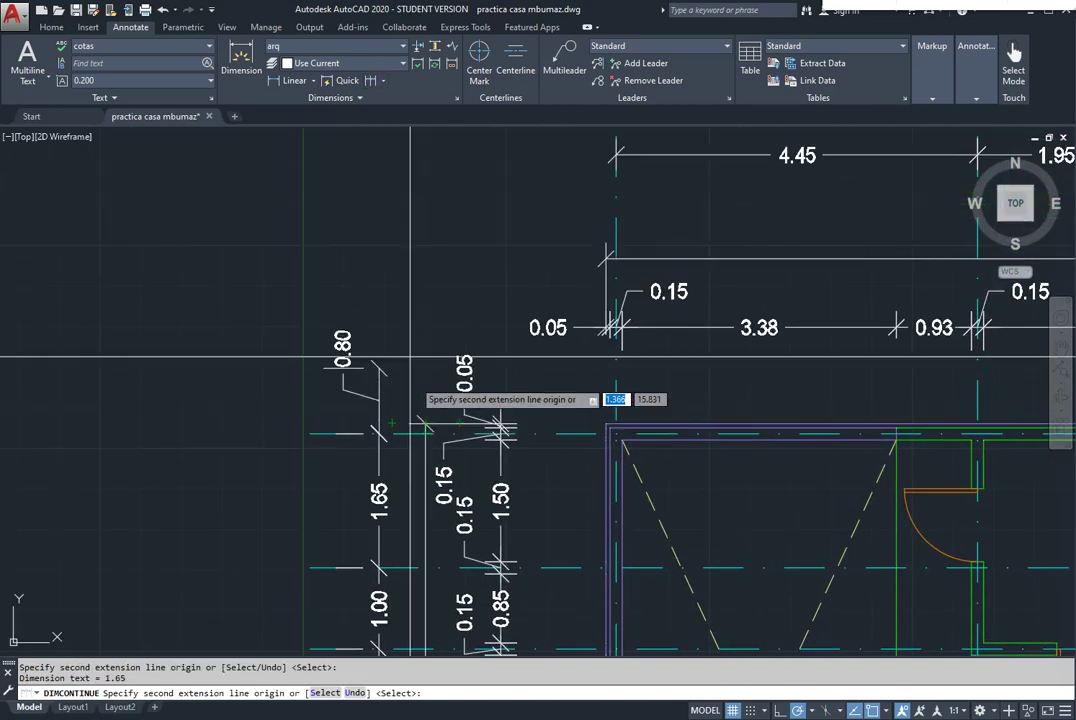
pyautogui.press('Return')
pyautogui.scroll(-5, 413, 338)
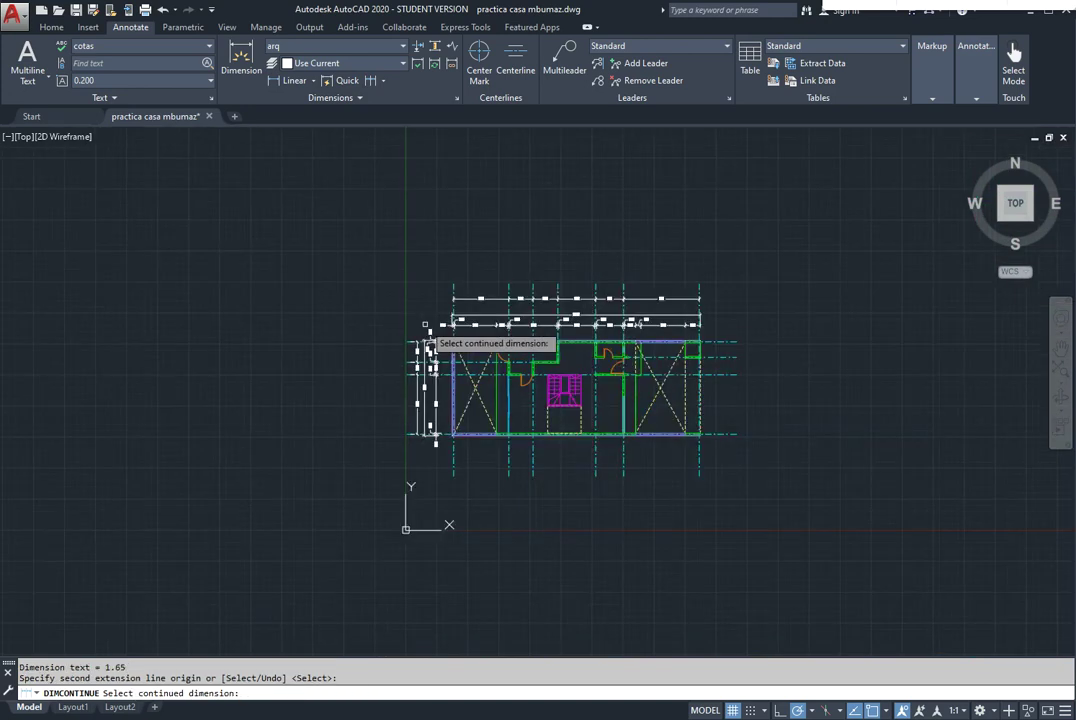